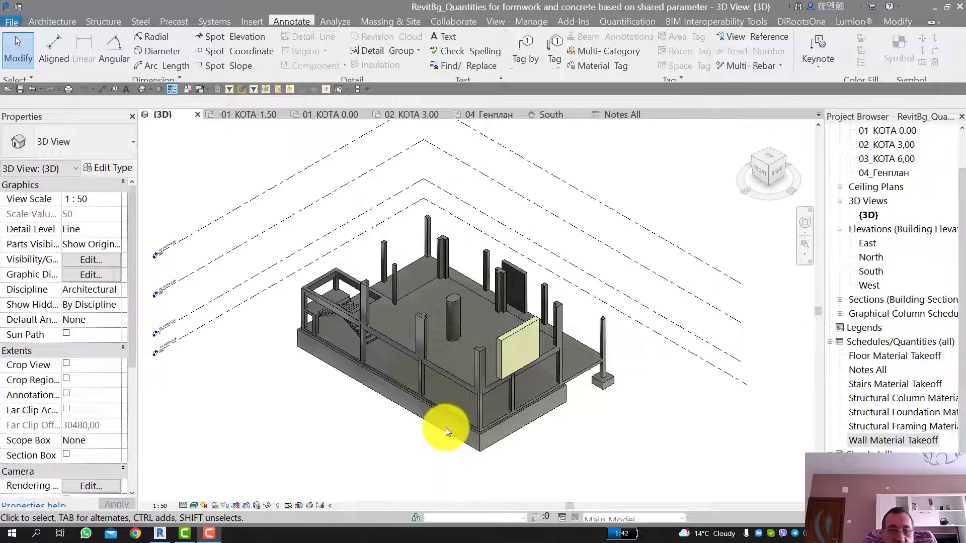
Step: Inspect the properties of the K1_25x25 rectangular column standing on the isolated footing, then clear the selection
scroll(446, 427, up, 3)
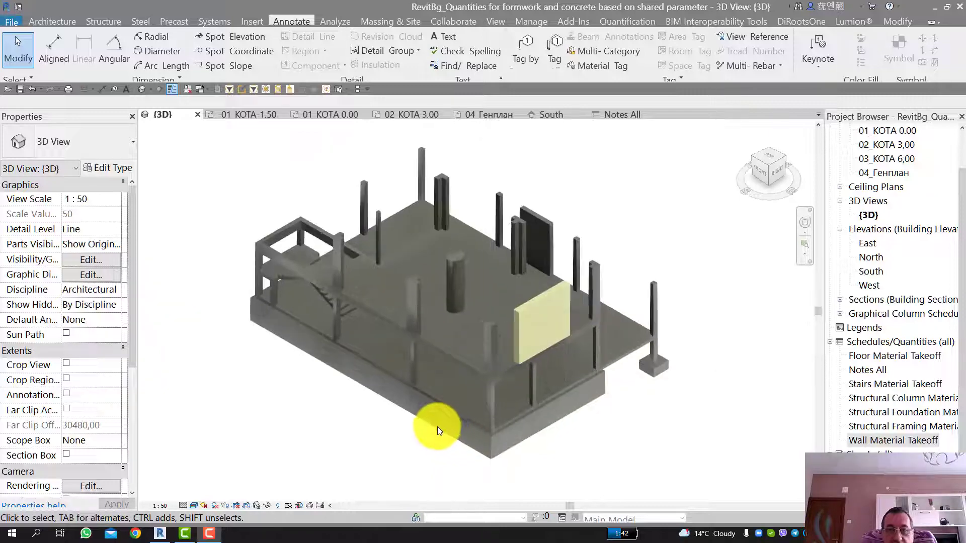
scroll(395, 415, down, 1)
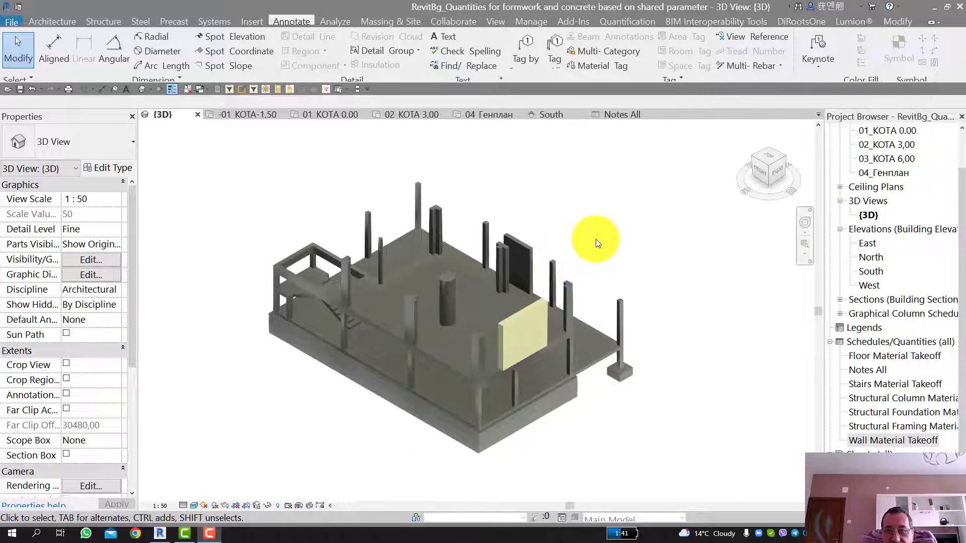
scroll(595, 241, down, 2)
scroll(495, 334, up, 2)
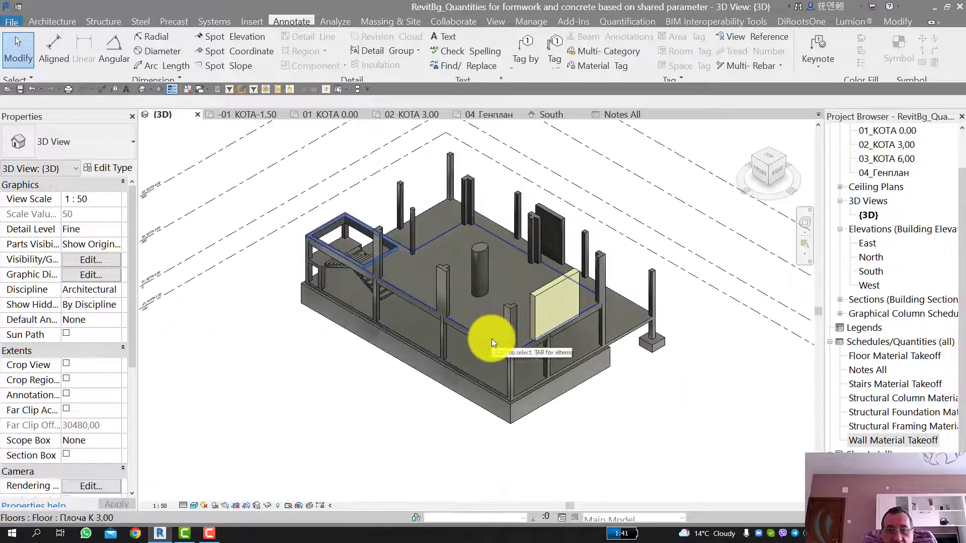
scroll(502, 403, up, 4)
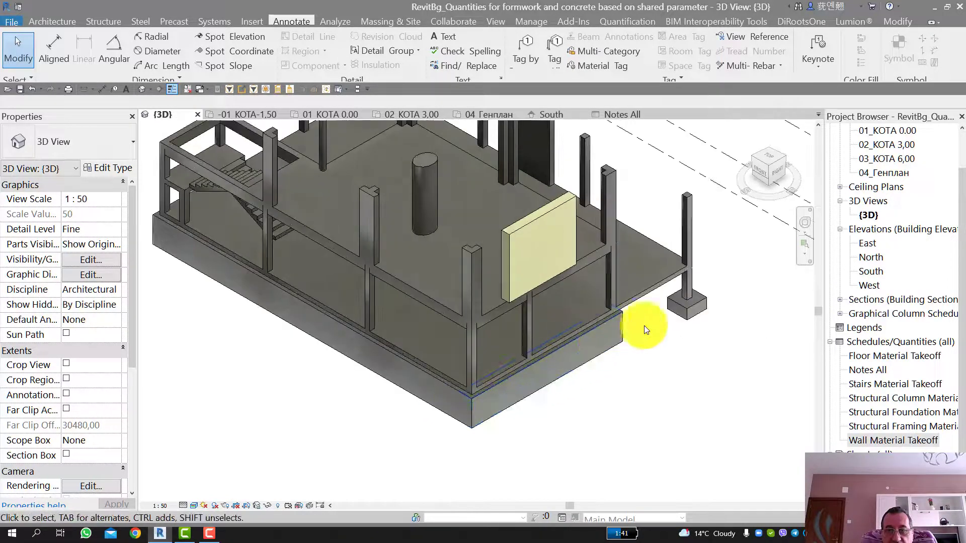
click(690, 209)
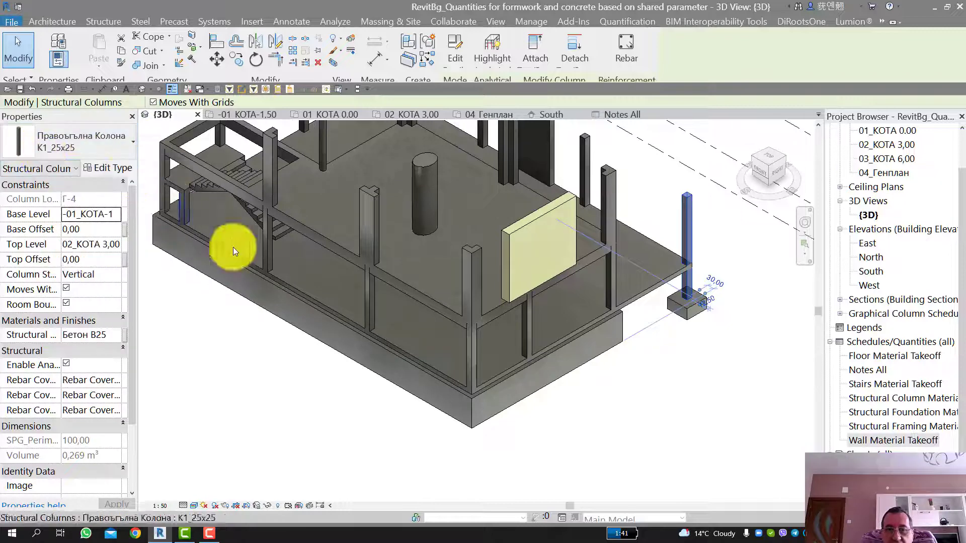
click(421, 419)
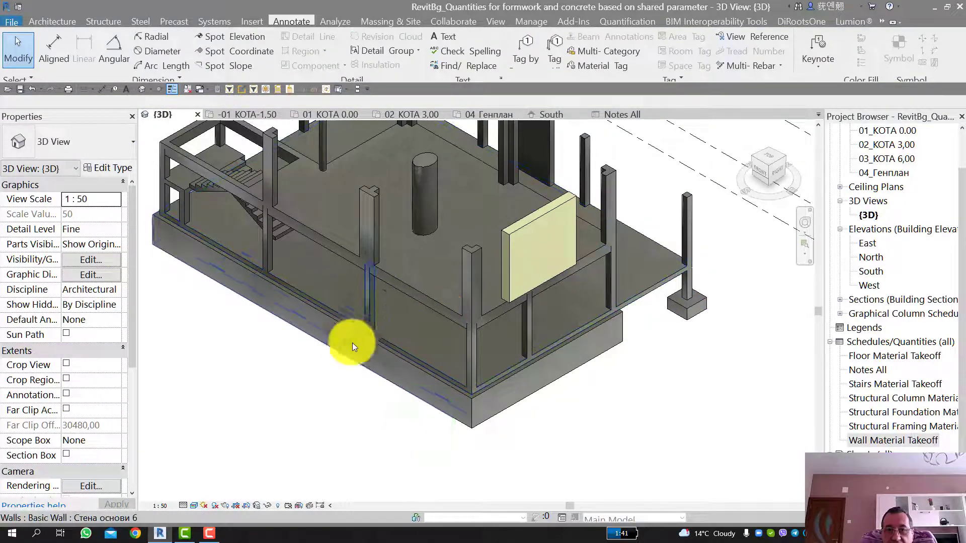
Step: Inspect the properties of the Г-shaped, elliptical, T-shaped and round D25 columns on the upper slab, then clear the selection
scroll(348, 356, down, 2)
scroll(246, 226, up, 3)
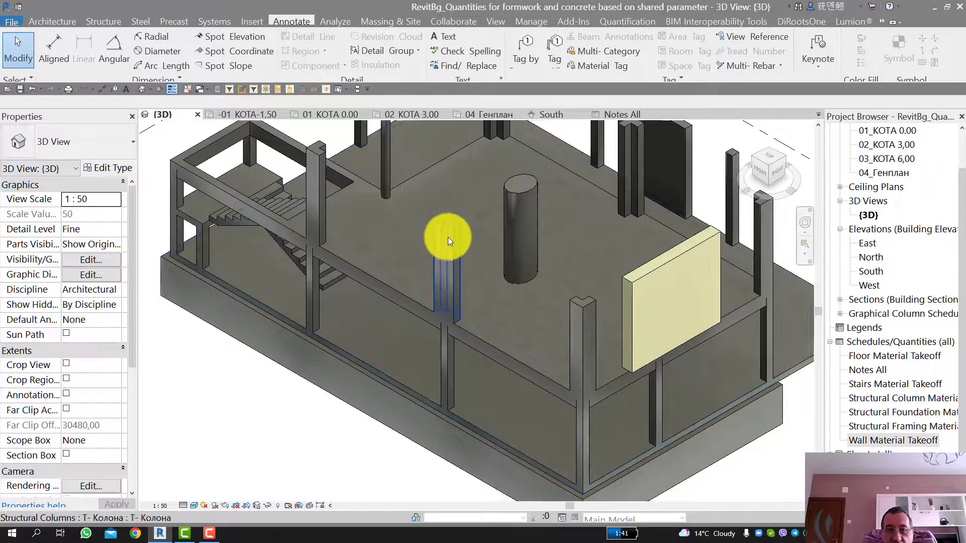
scroll(454, 236, down, 1)
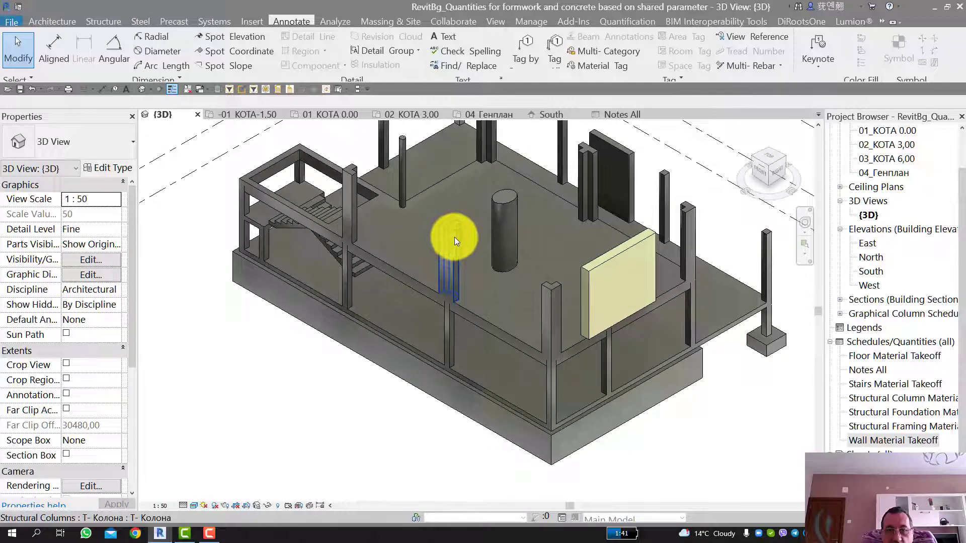
middle_drag(454, 237, 423, 293)
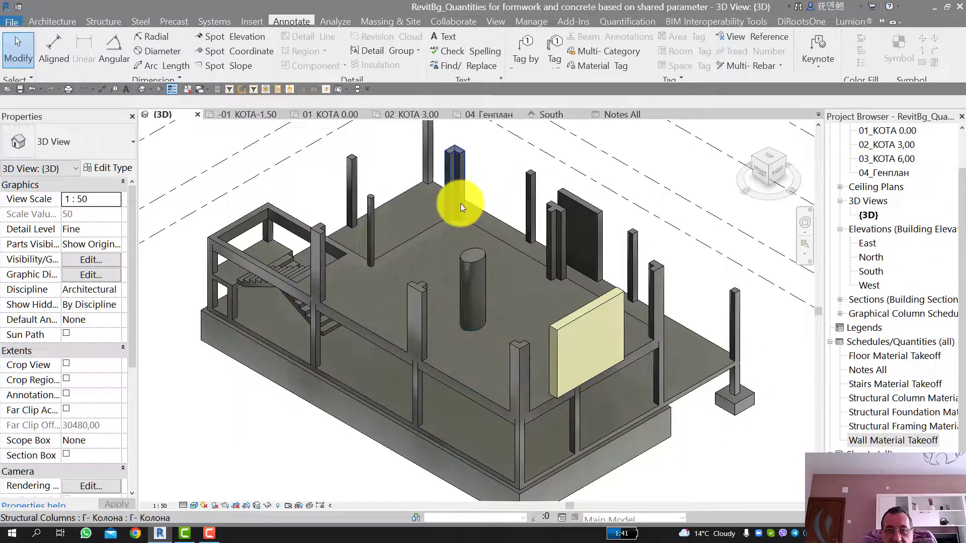
scroll(461, 222, down, 1)
scroll(463, 226, up, 2)
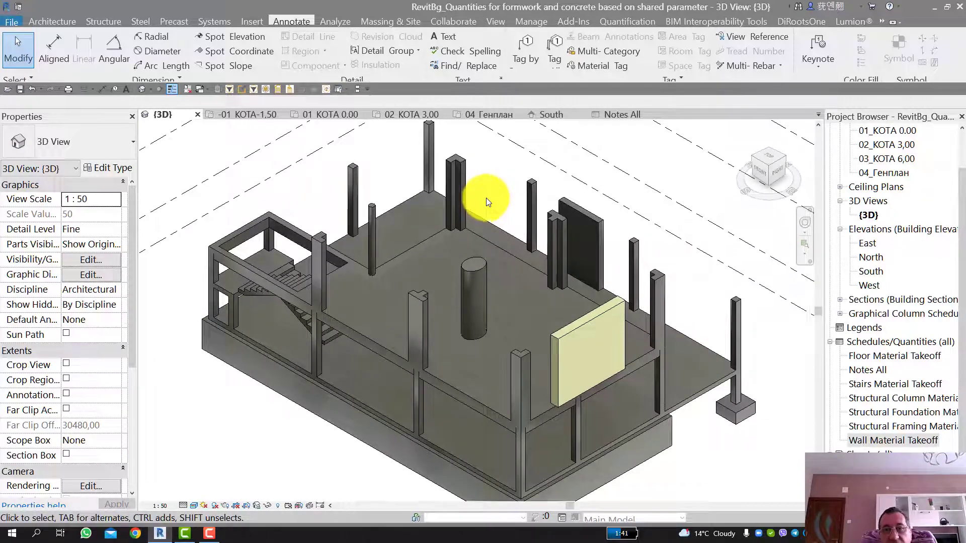
click(463, 179)
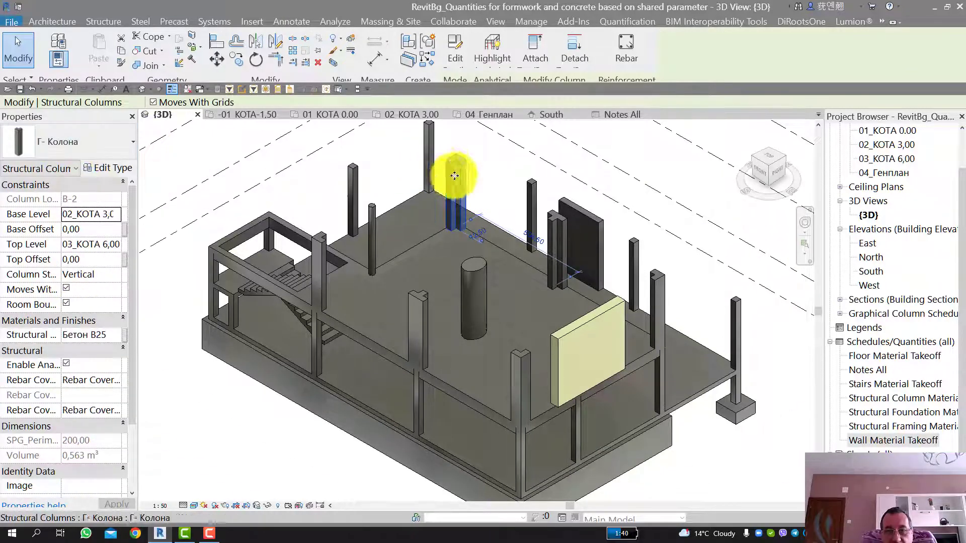
click(479, 273)
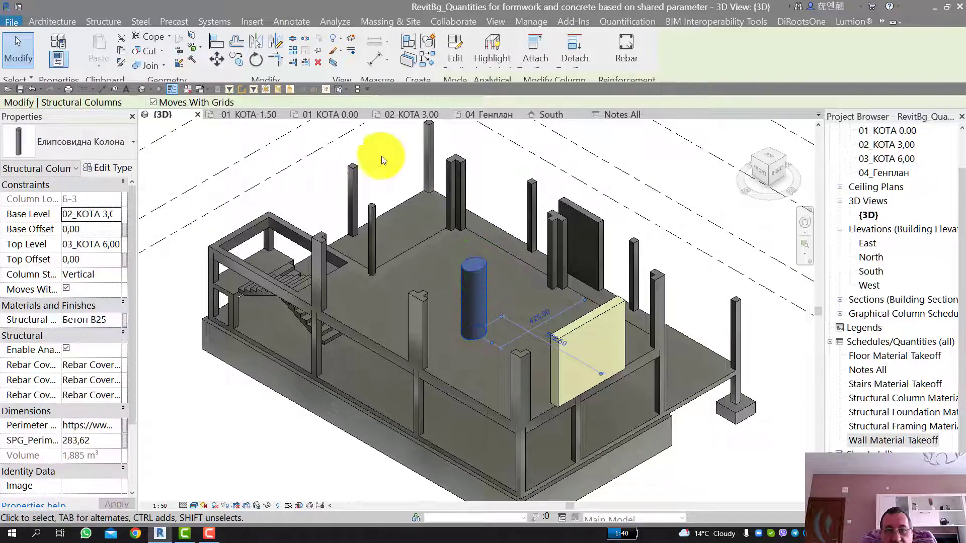
click(555, 237)
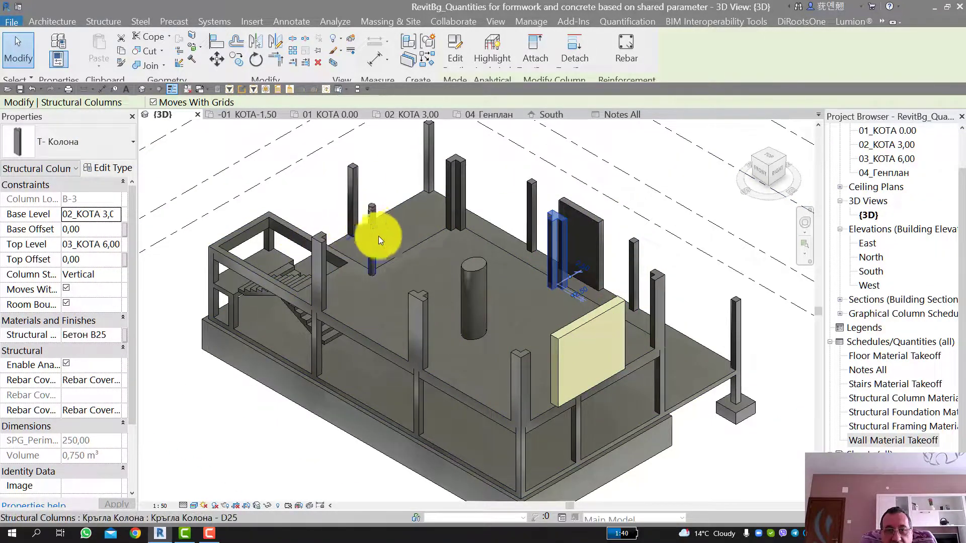
click(372, 215)
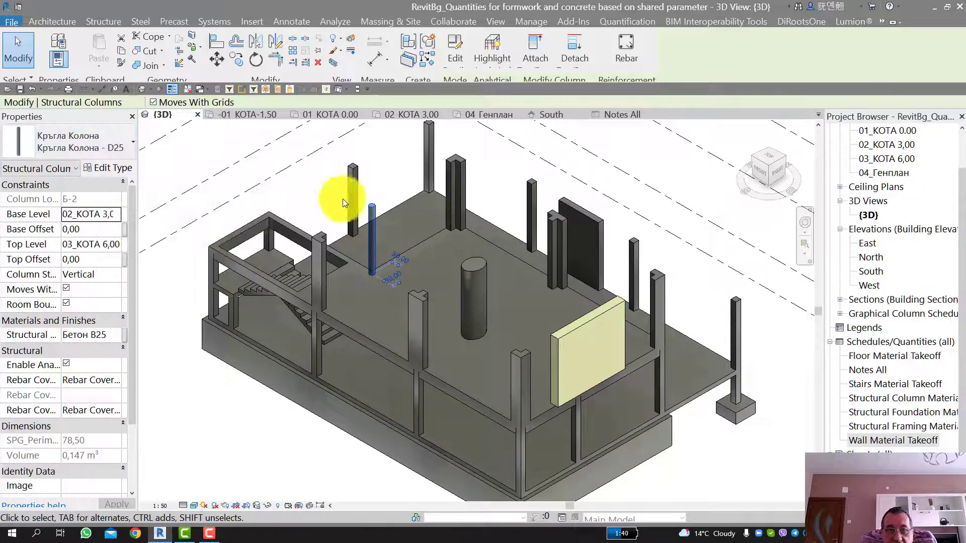
click(387, 180)
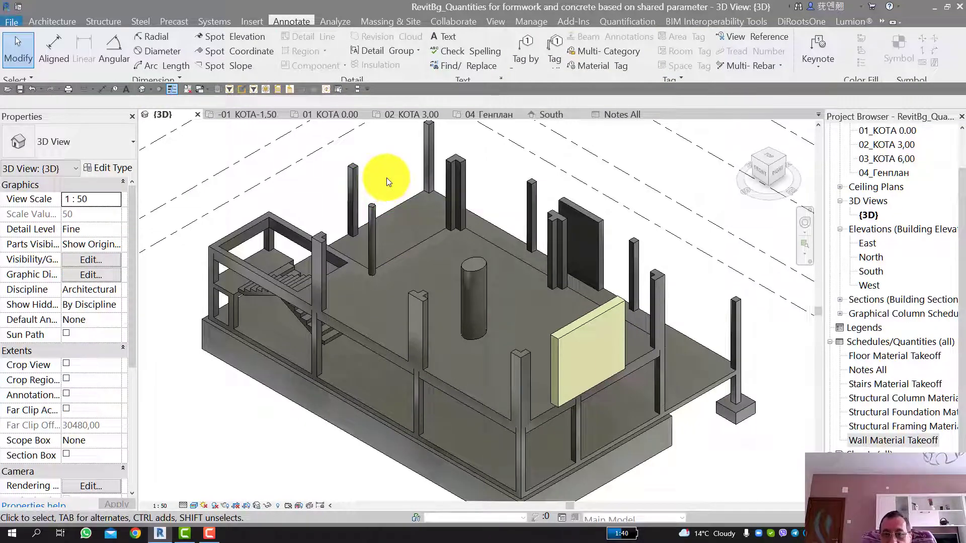
scroll(386, 177, down, 1)
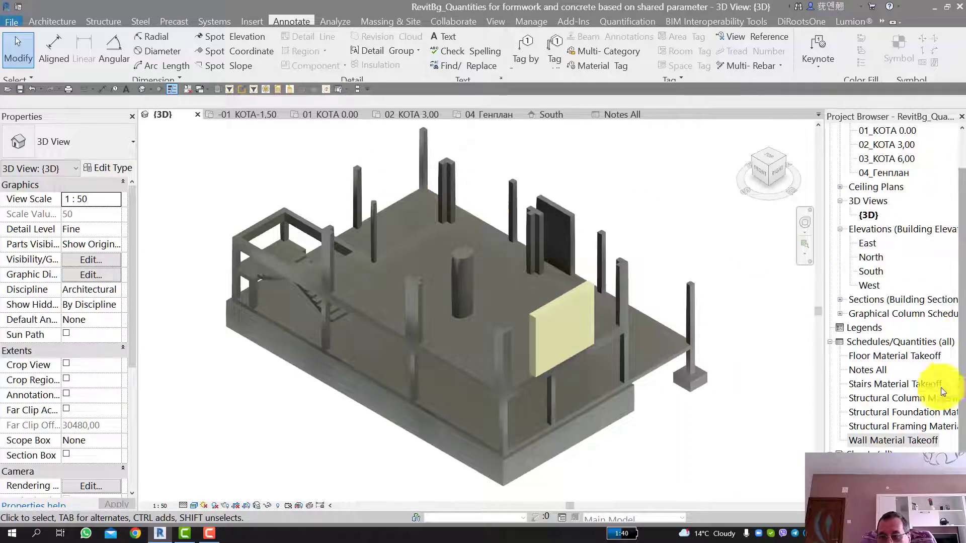
scroll(936, 390, down, 1)
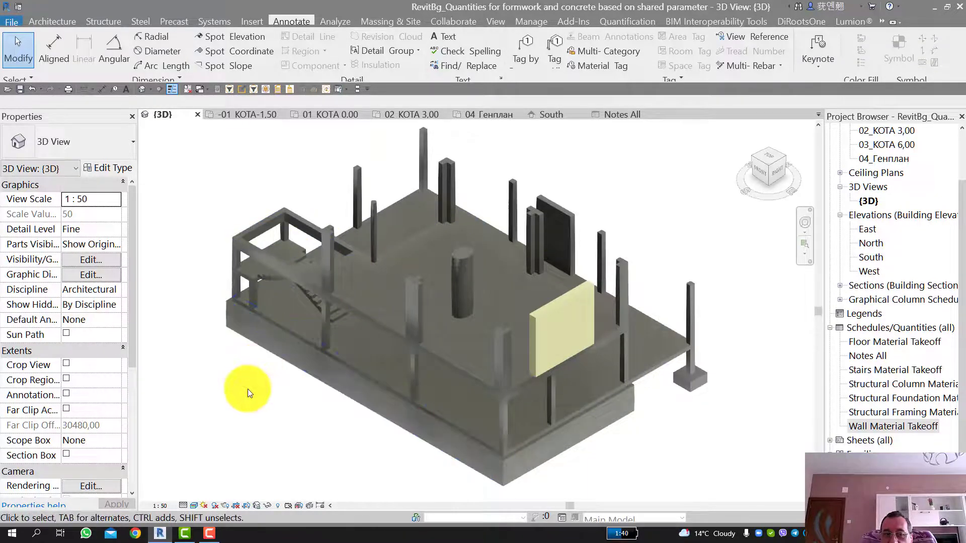
scroll(267, 355, down, 1)
middle_drag(252, 372, 286, 347)
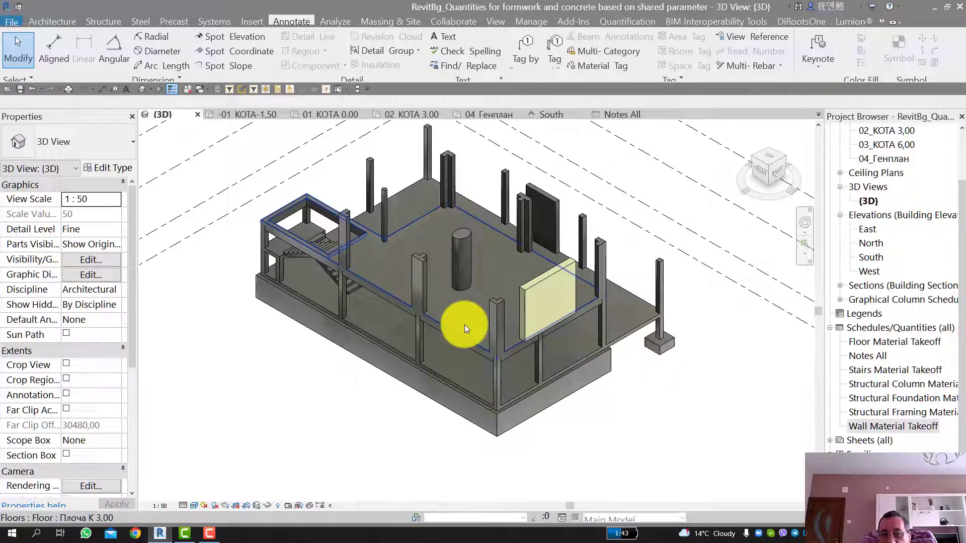
Step: Examine the Г-shaped, T-shaped and elliptical columns standing on the upper floor slab in the 3D view
scroll(464, 328, up, 1)
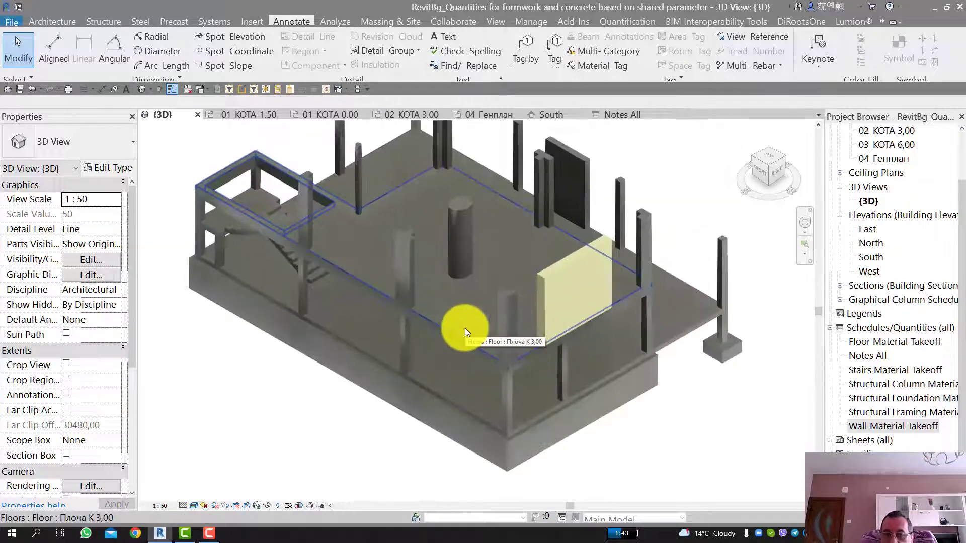
scroll(466, 290, down, 2)
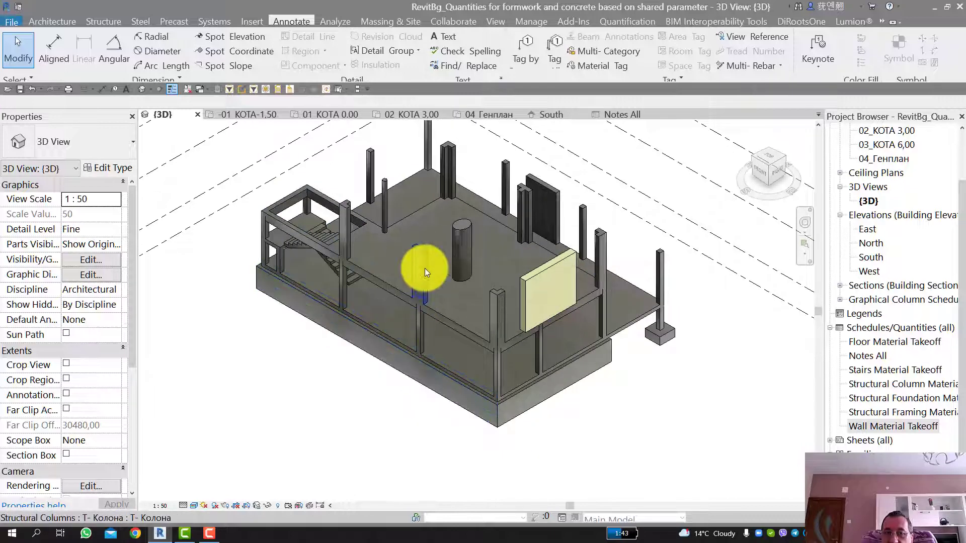
scroll(342, 205, up, 2)
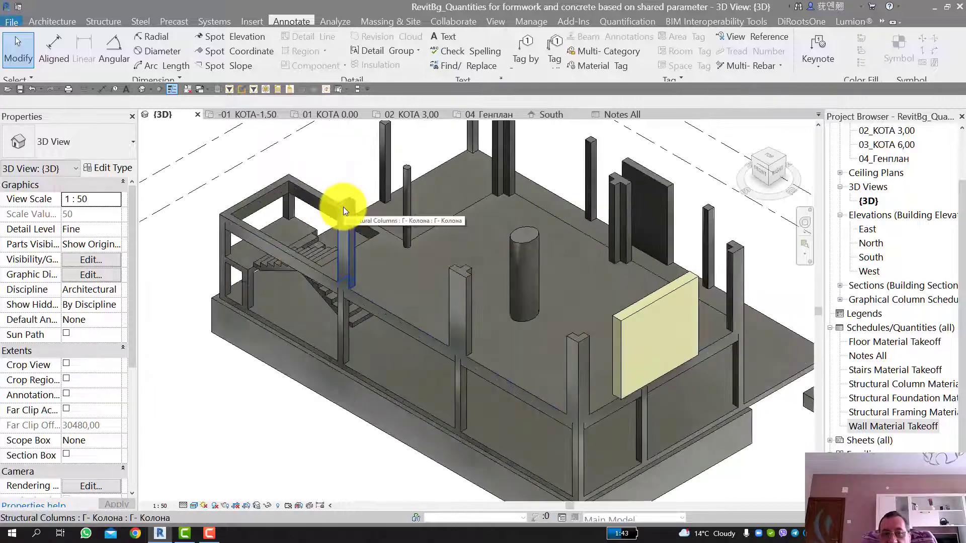
scroll(343, 207, up, 1)
scroll(491, 289, down, 2)
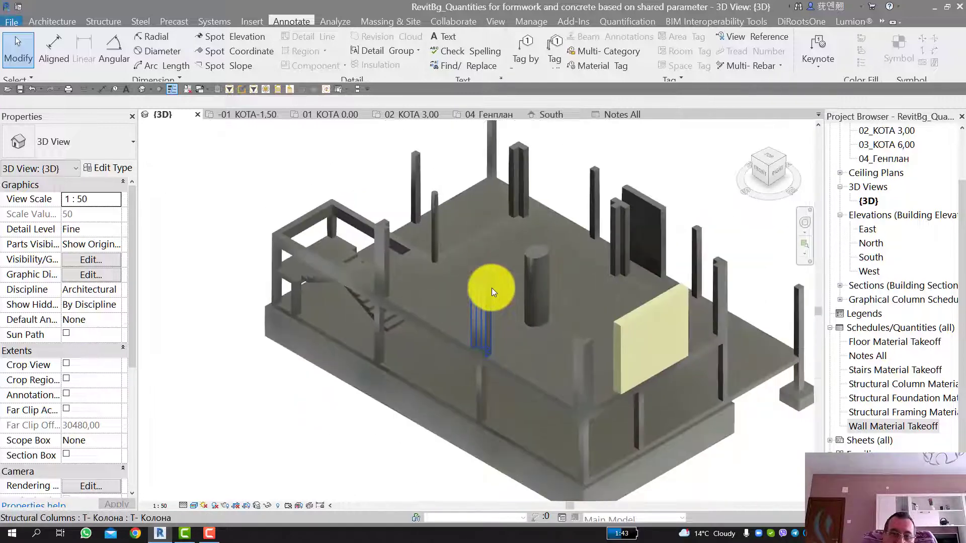
scroll(491, 287, up, 4)
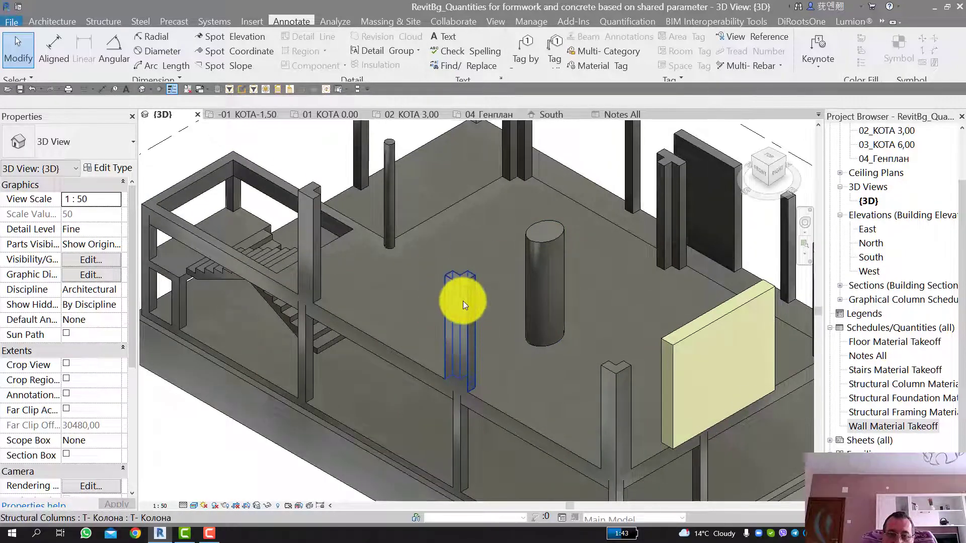
scroll(463, 301, down, 2)
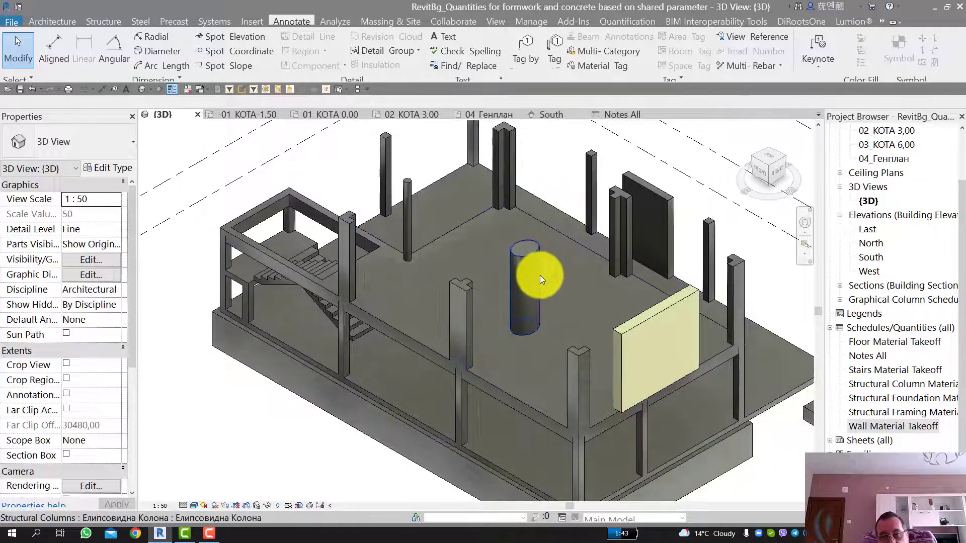
scroll(466, 268, down, 2)
scroll(509, 263, up, 4)
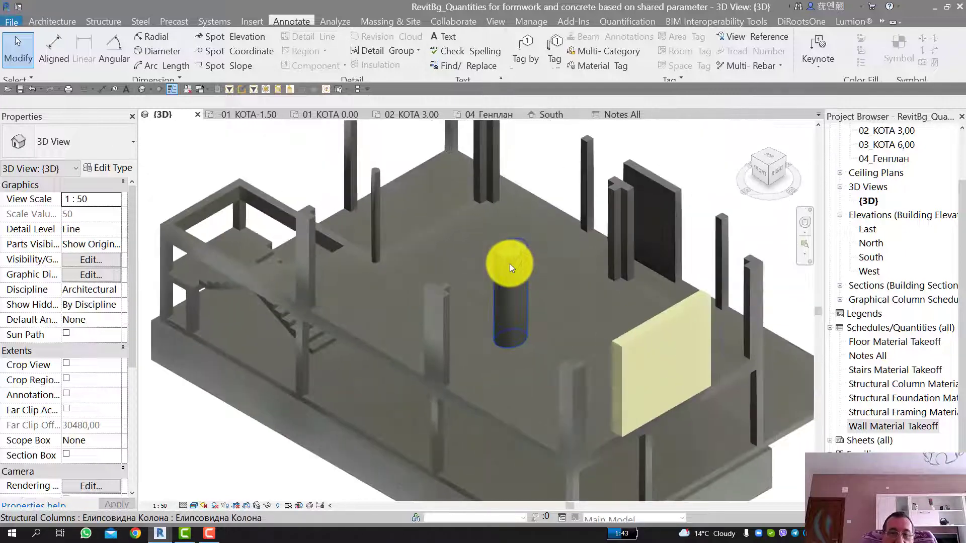
scroll(509, 262, down, 2)
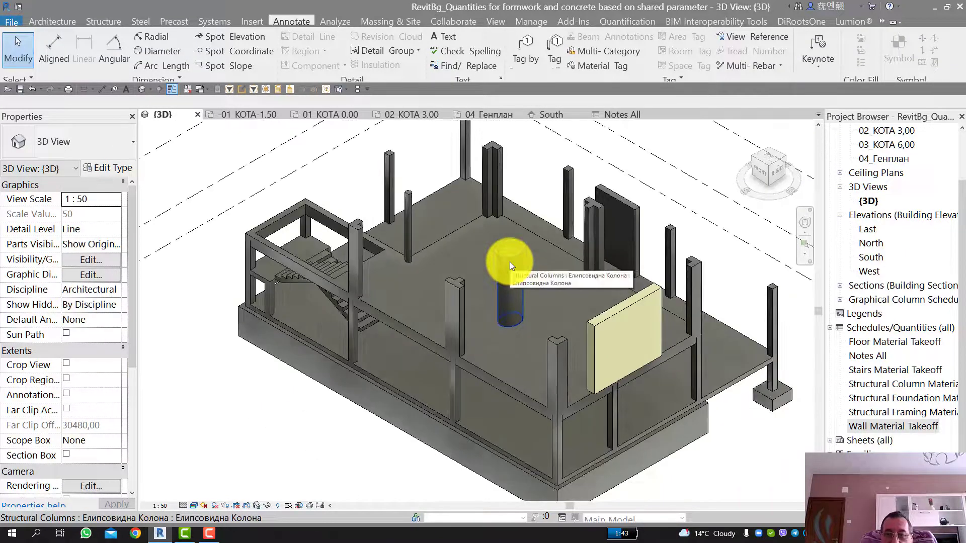
scroll(437, 230, up, 2)
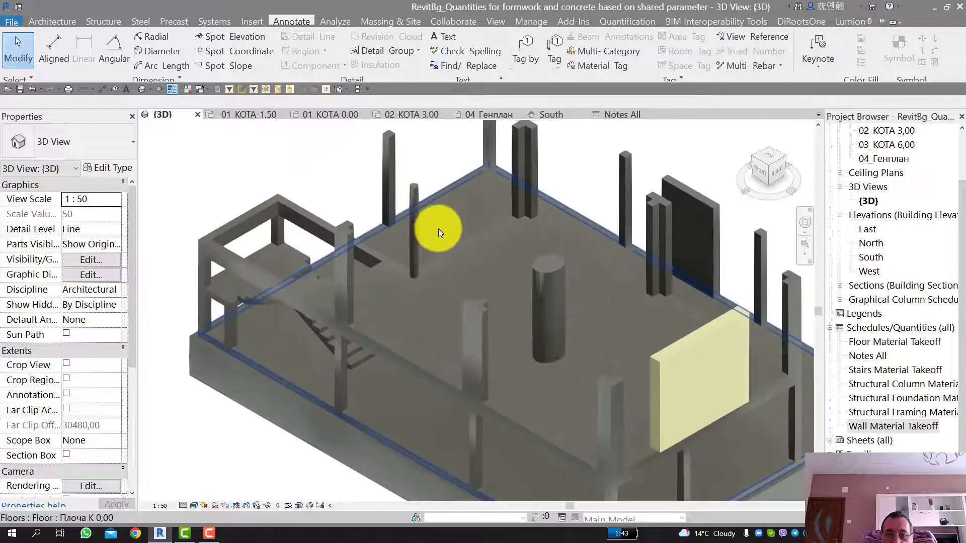
scroll(438, 228, down, 3)
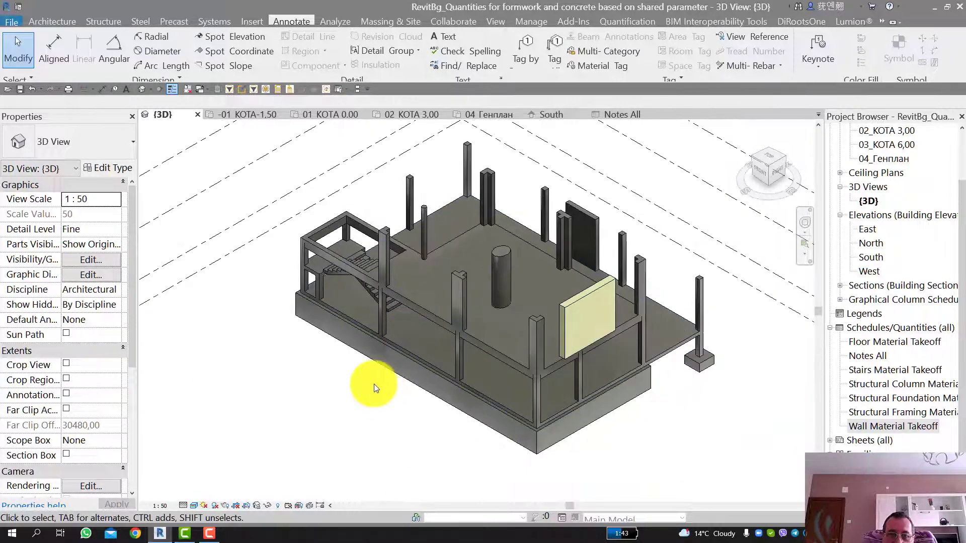
Step: Examine the rectangular columns beside the stairs and at the slab's far corner, and the wall Шайба 1, up close
middle_drag(373, 388, 361, 388)
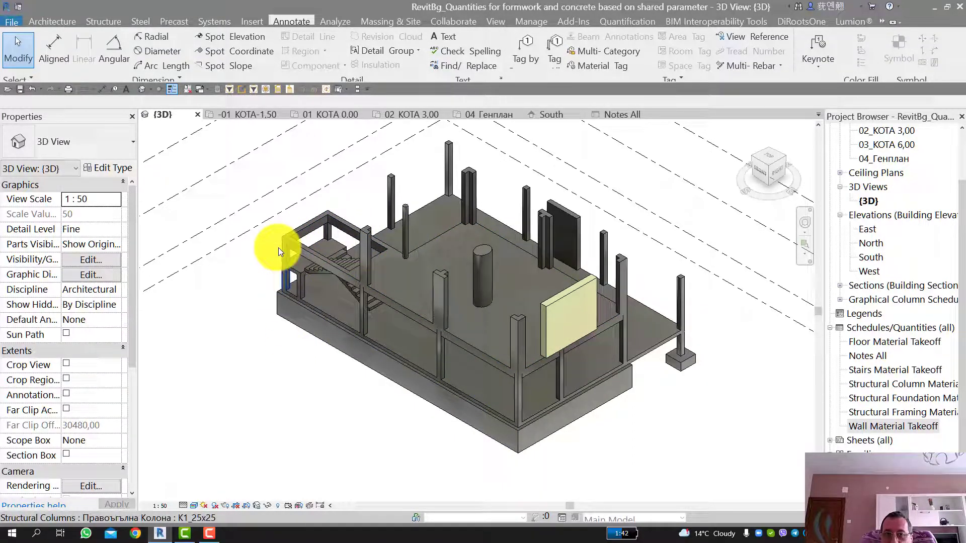
scroll(279, 247, up, 5)
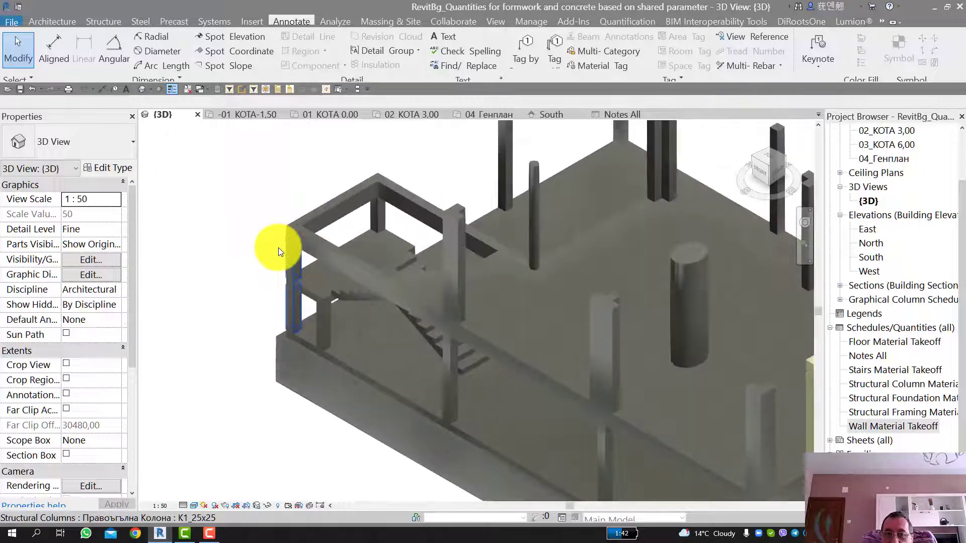
scroll(624, 256, down, 4)
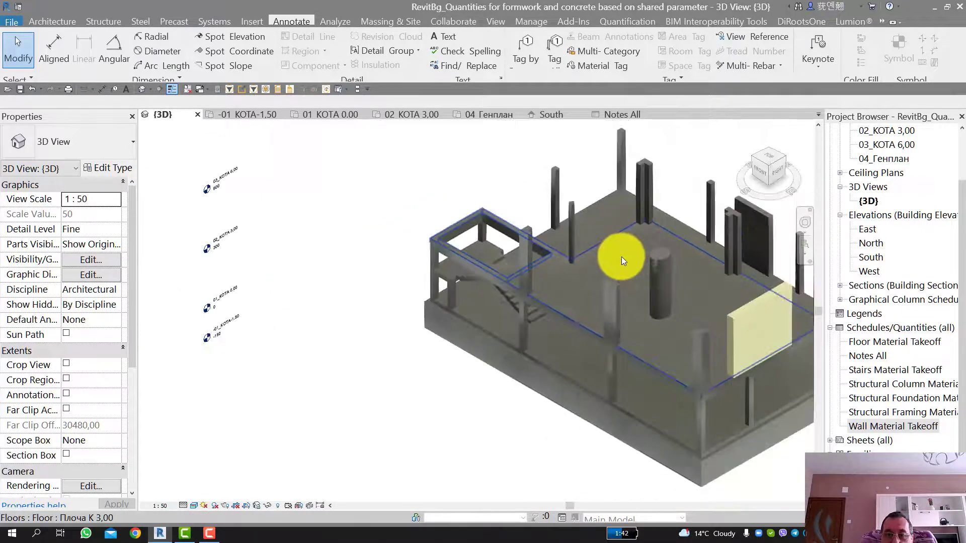
shift+middle_drag(622, 220, 514, 269)
scroll(515, 171, up, 5)
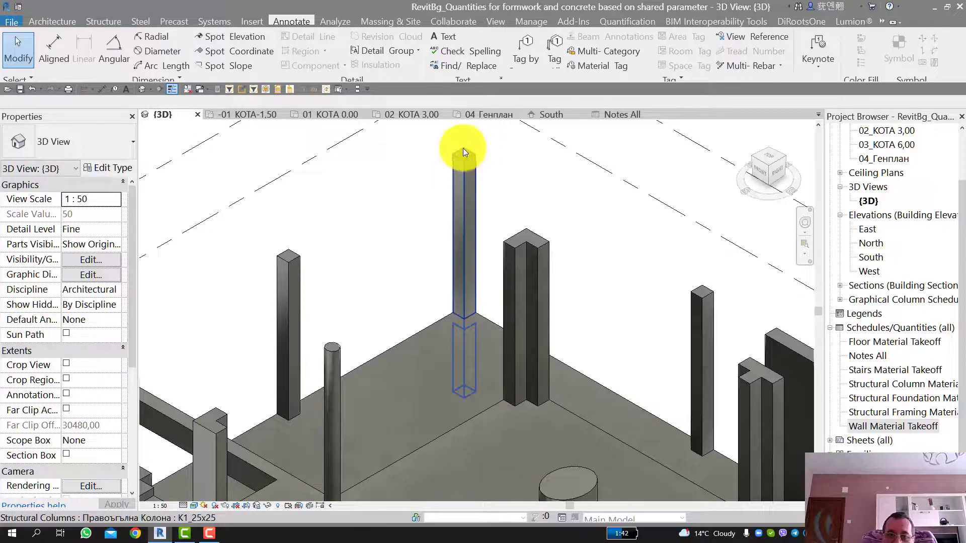
scroll(466, 219, down, 3)
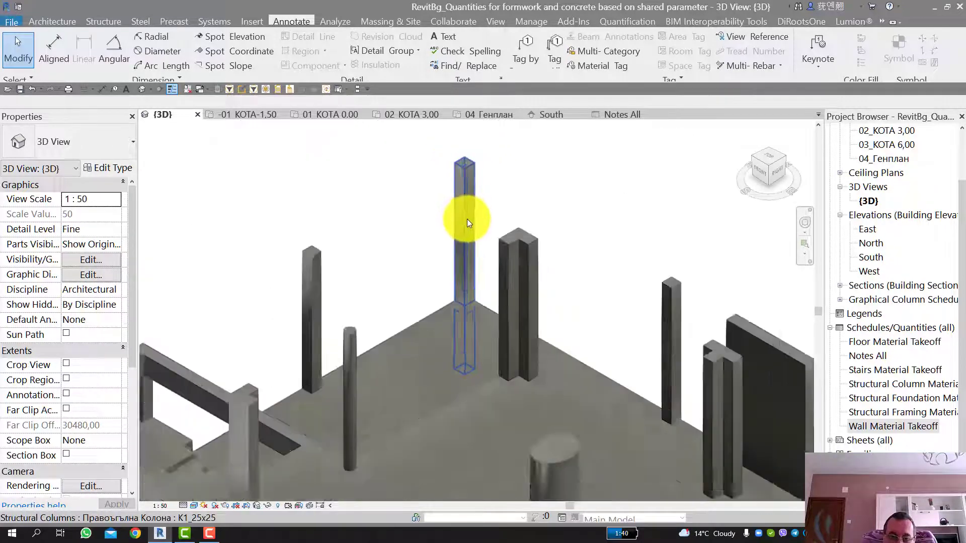
middle_drag(445, 208, 402, 131)
scroll(626, 249, up, 4)
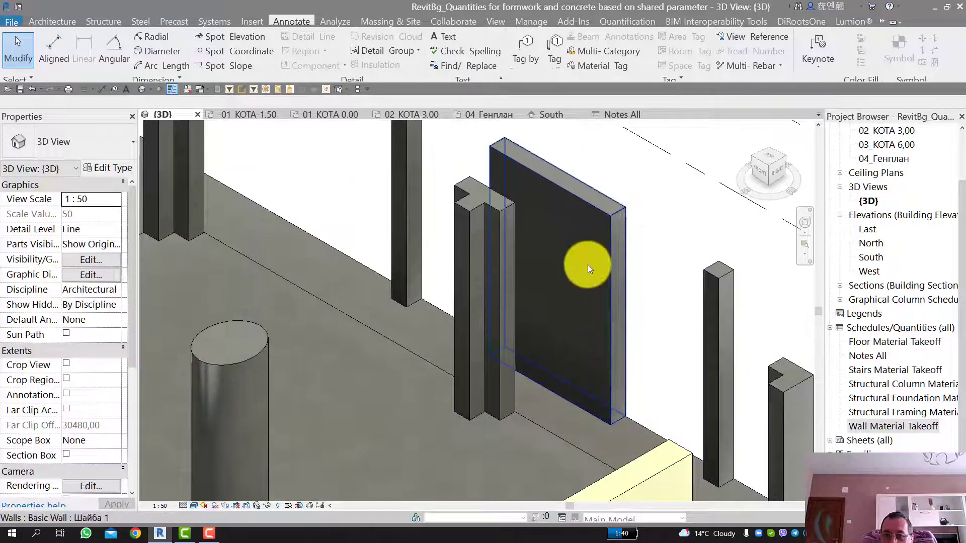
scroll(606, 233, down, 1)
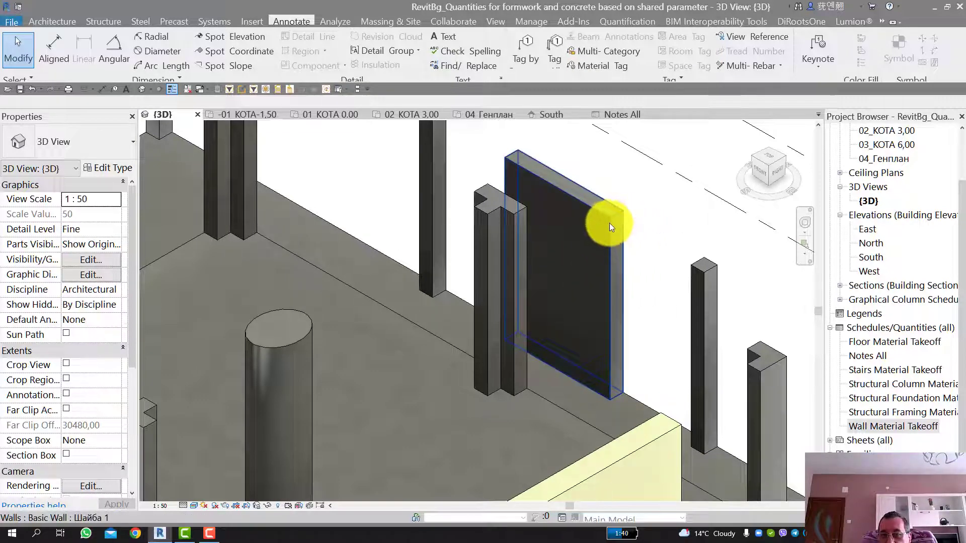
Step: Review the Wall Material Takeoff schedule, then return to the 3D view
scroll(611, 221, up, 3)
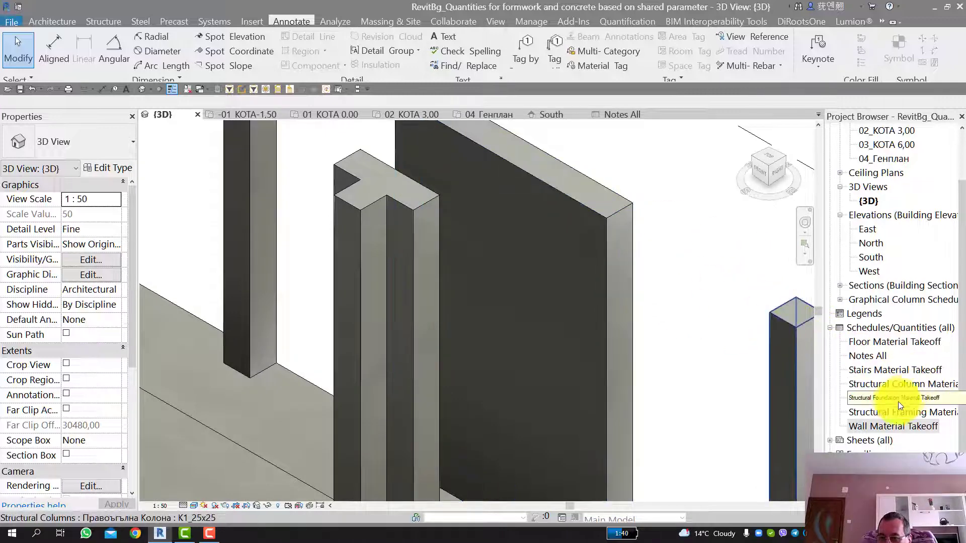
double_click(880, 426)
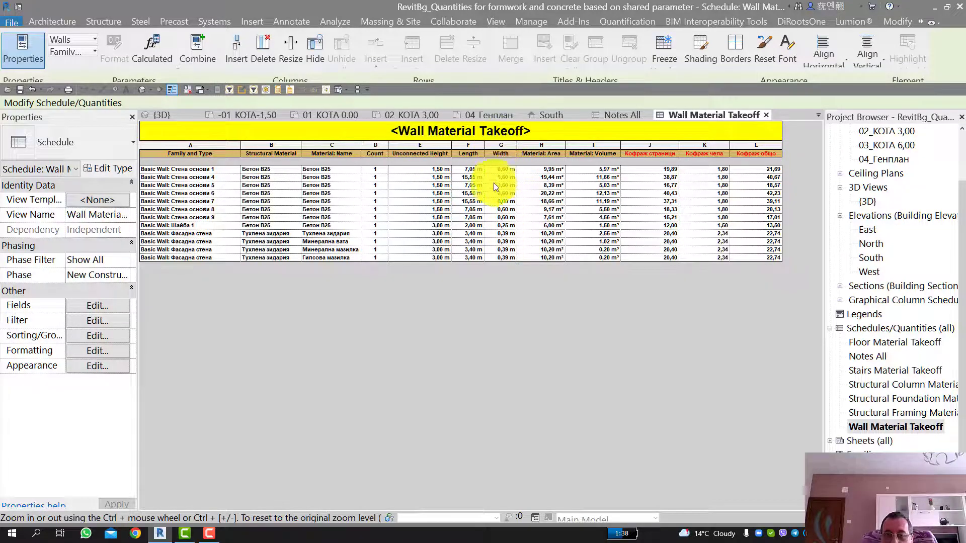
click(165, 116)
Step: Examine the facade wall (Фасадна стена) standing at the edge of the upper slab in the 3D view
scroll(544, 240, down, 6)
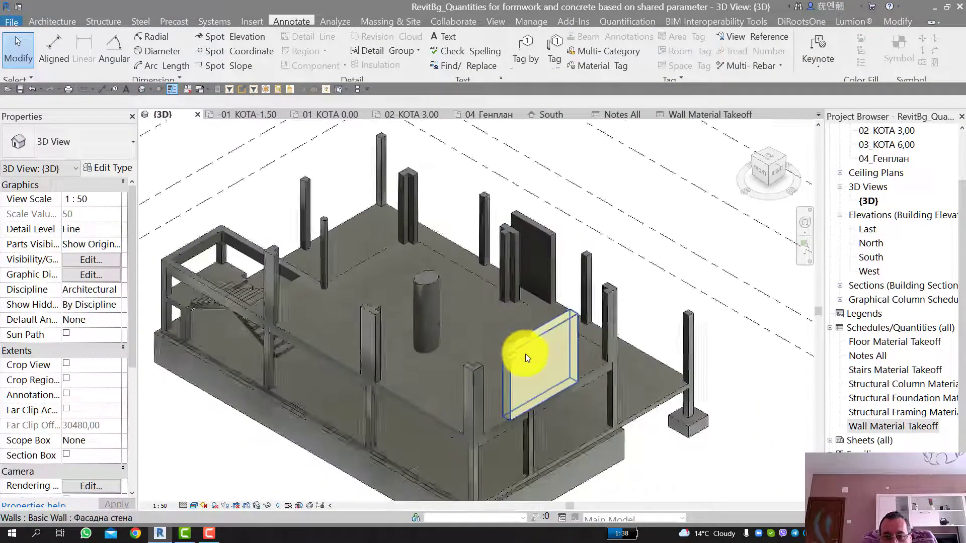
scroll(525, 354, up, 6)
scroll(503, 339, down, 5)
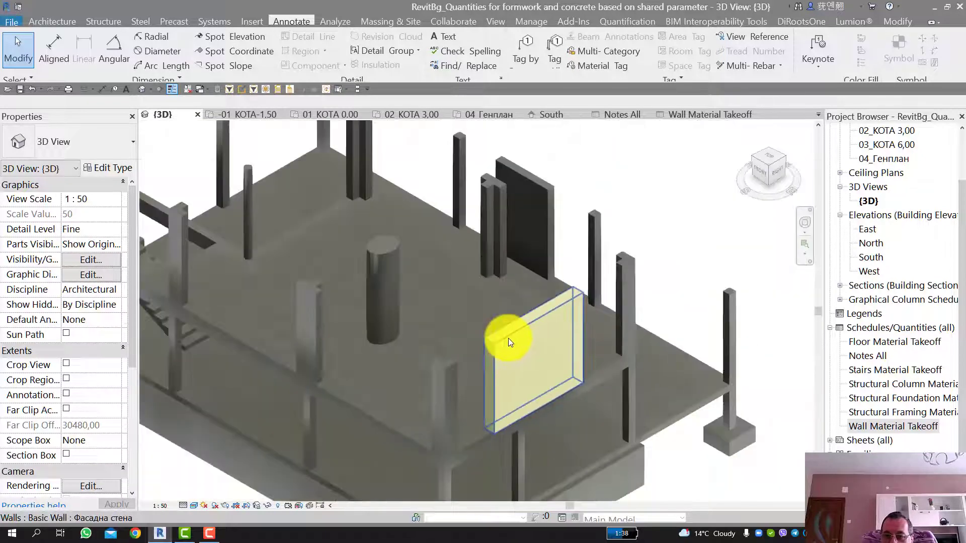
scroll(508, 338, up, 3)
scroll(591, 274, down, 1)
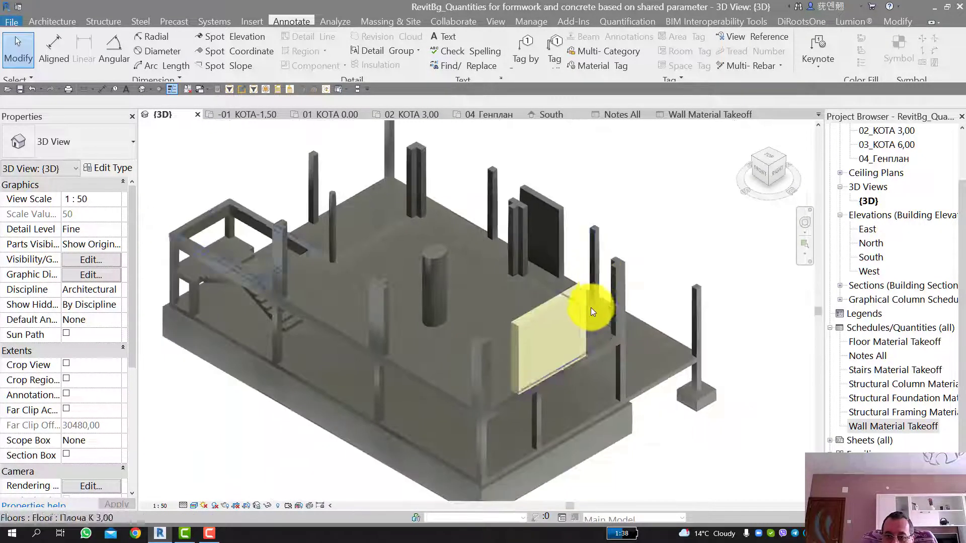
middle_drag(593, 307, 577, 216)
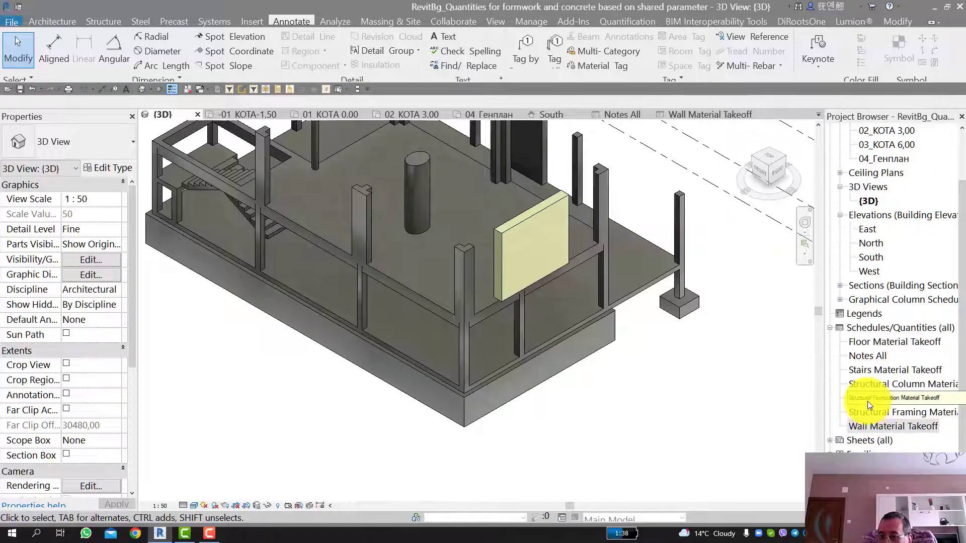
Step: Examine the 25x25 beams Гр.6 and Гр.7 where they meet the Г-shaped corner column
scroll(436, 312, up, 2)
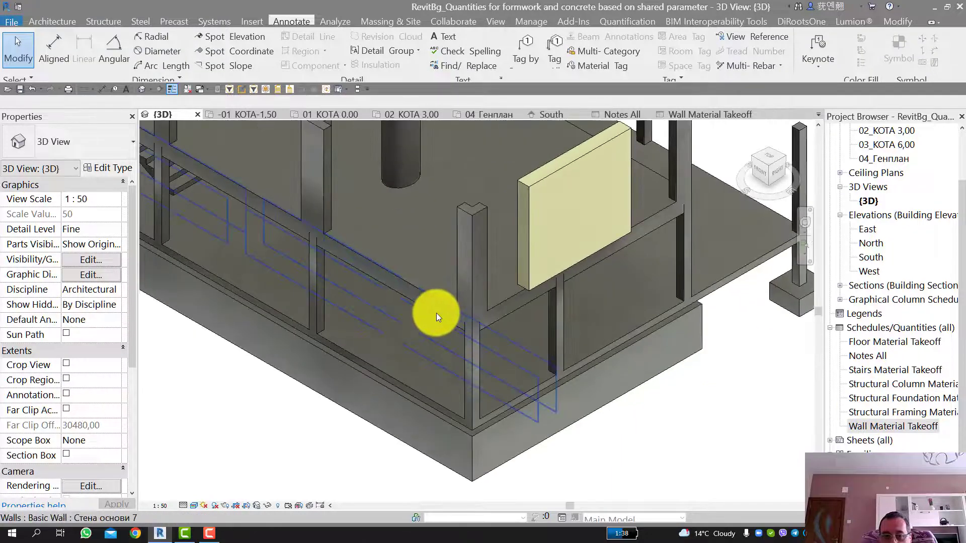
scroll(437, 312, up, 2)
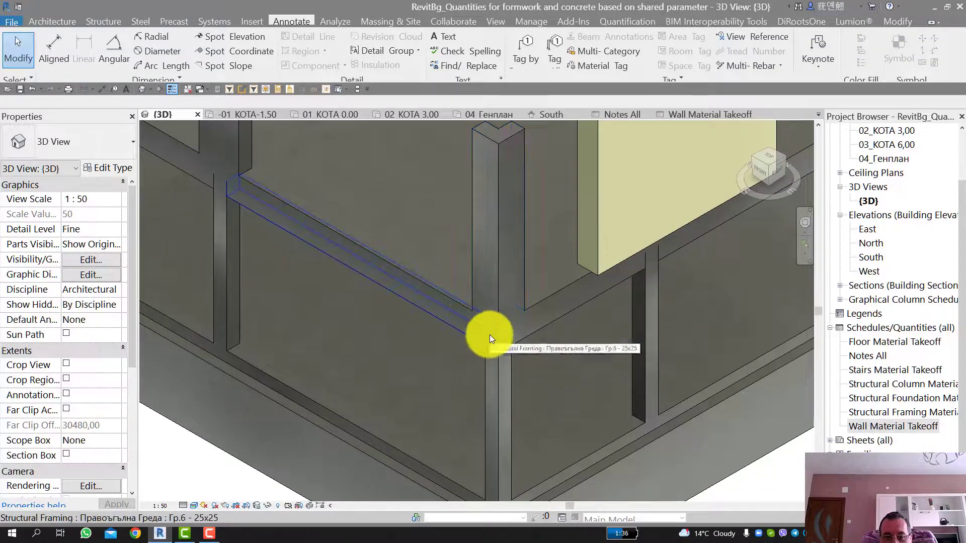
scroll(456, 321, down, 1)
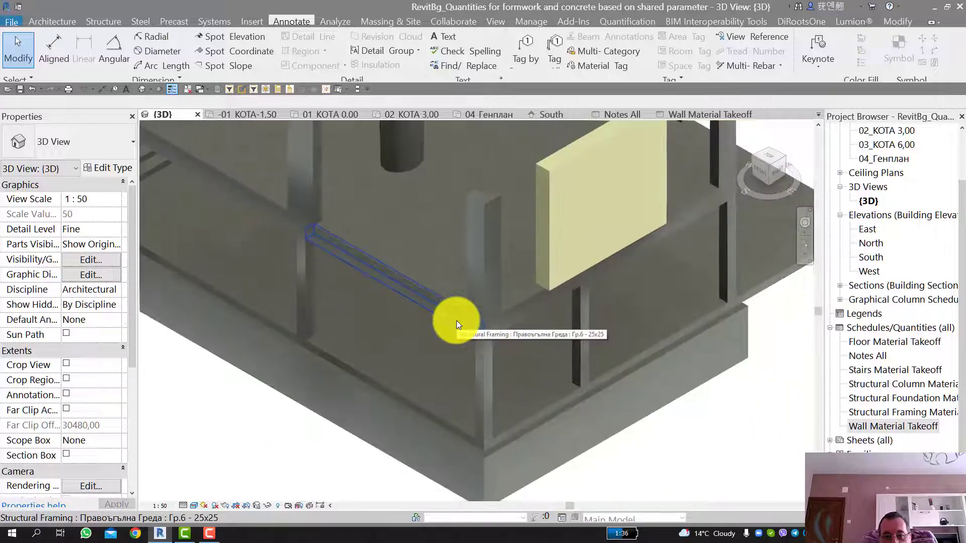
scroll(517, 331, up, 3)
scroll(519, 321, up, 2)
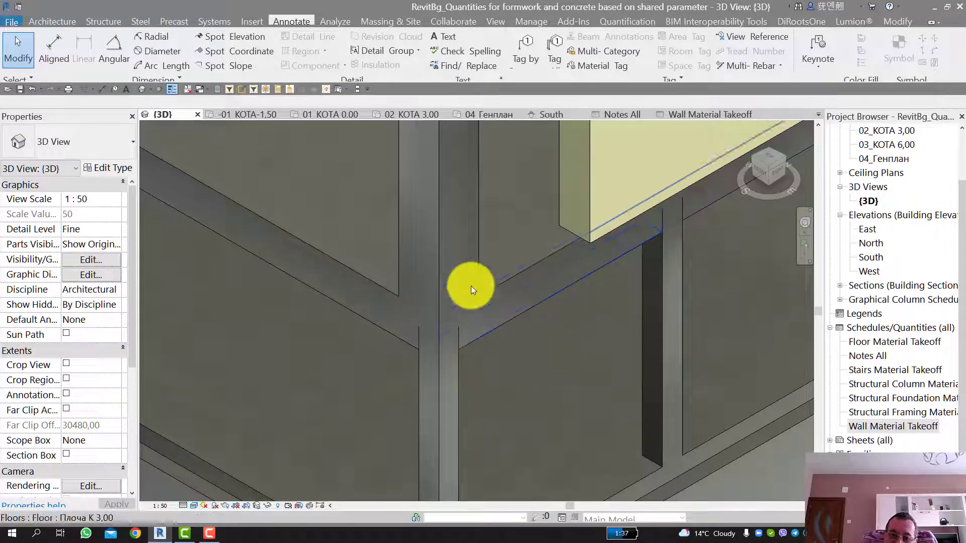
scroll(495, 318, down, 10)
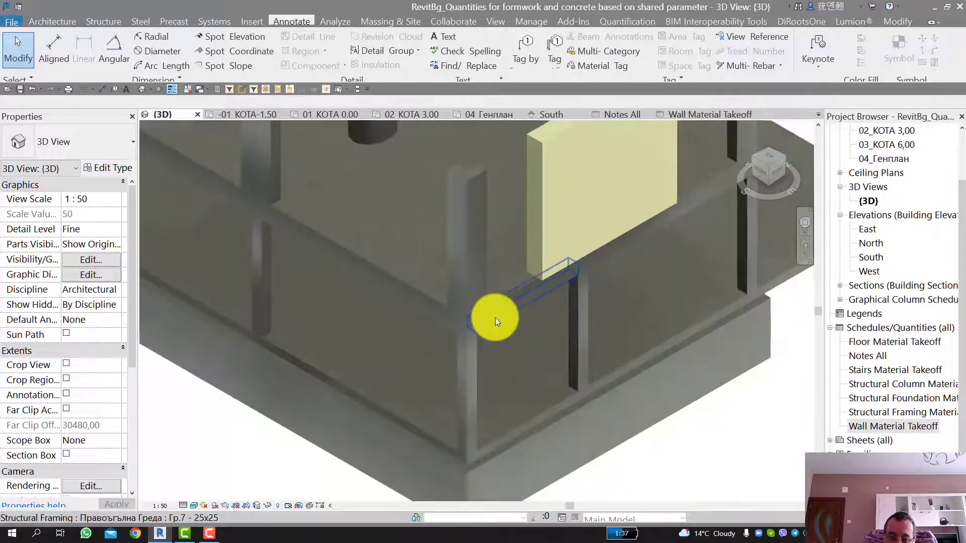
middle_drag(362, 265, 378, 317)
scroll(359, 288, up, 2)
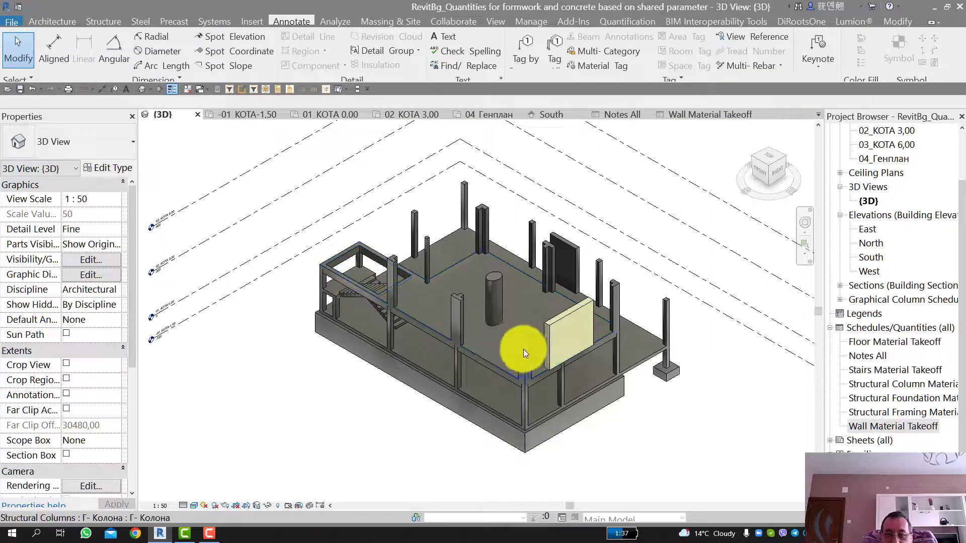
middle_drag(548, 338, 539, 320)
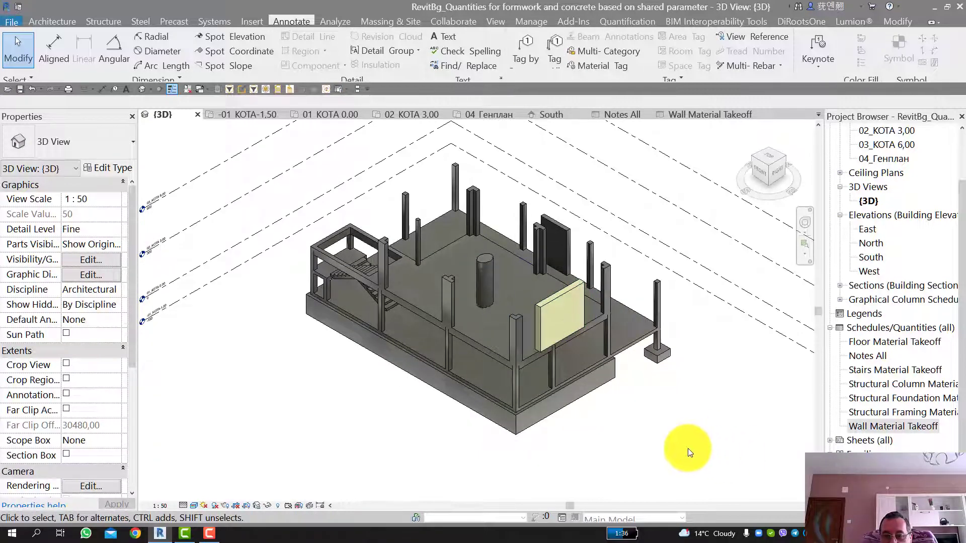
Step: Compare the perimeter properties of the elliptical column and the Г-shaped column beside the stairs, then clear the selection
scroll(483, 267, up, 4)
click(491, 252)
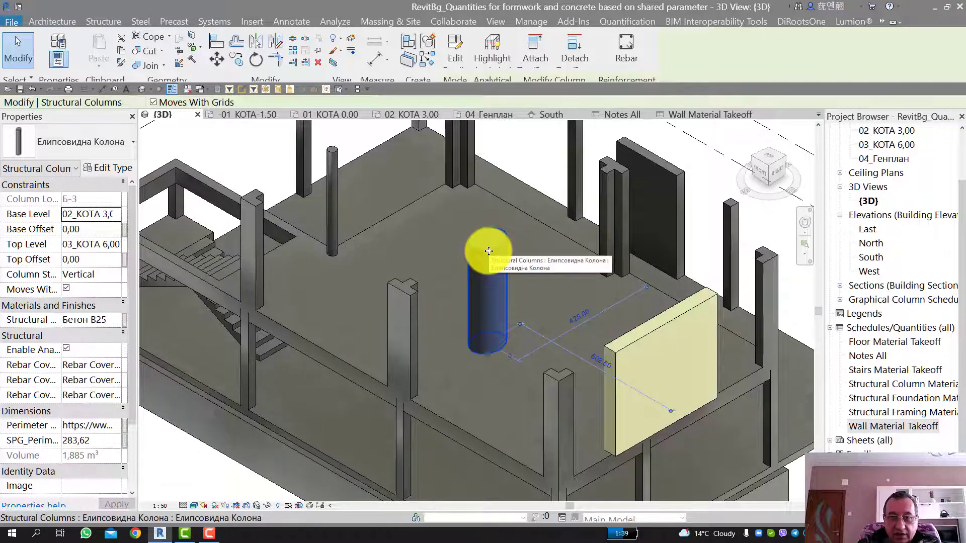
scroll(489, 251, down, 3)
scroll(490, 251, up, 4)
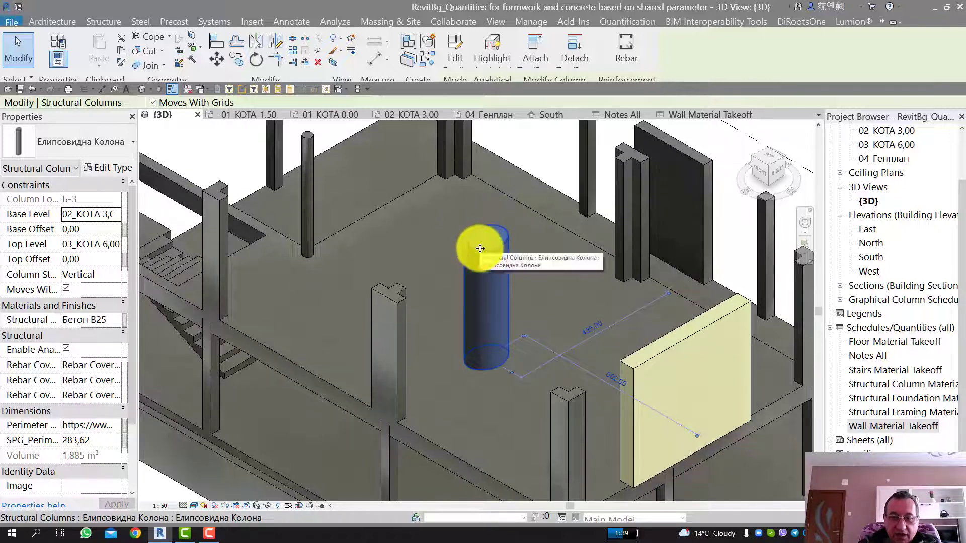
scroll(484, 234, up, 1)
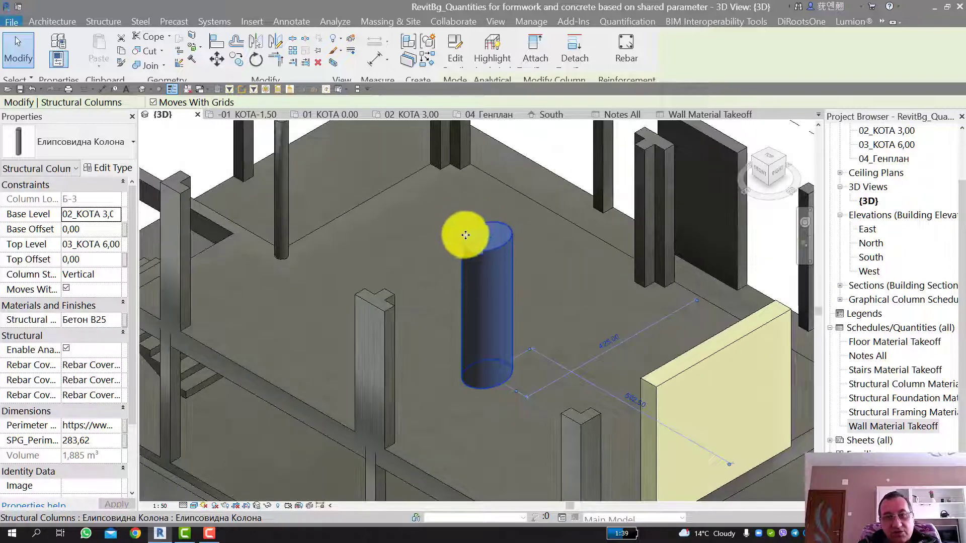
scroll(487, 237, down, 2)
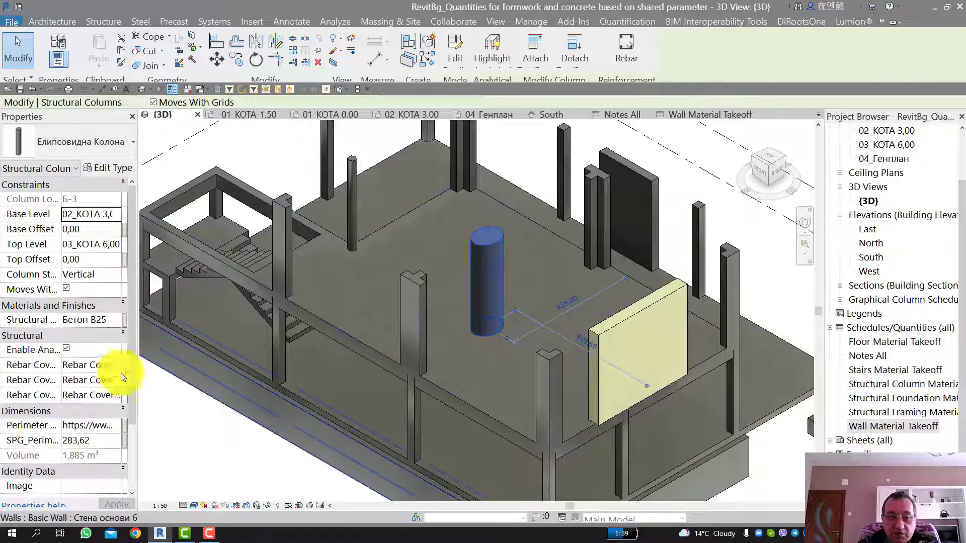
scroll(58, 436, down, 1)
scroll(57, 430, down, 2)
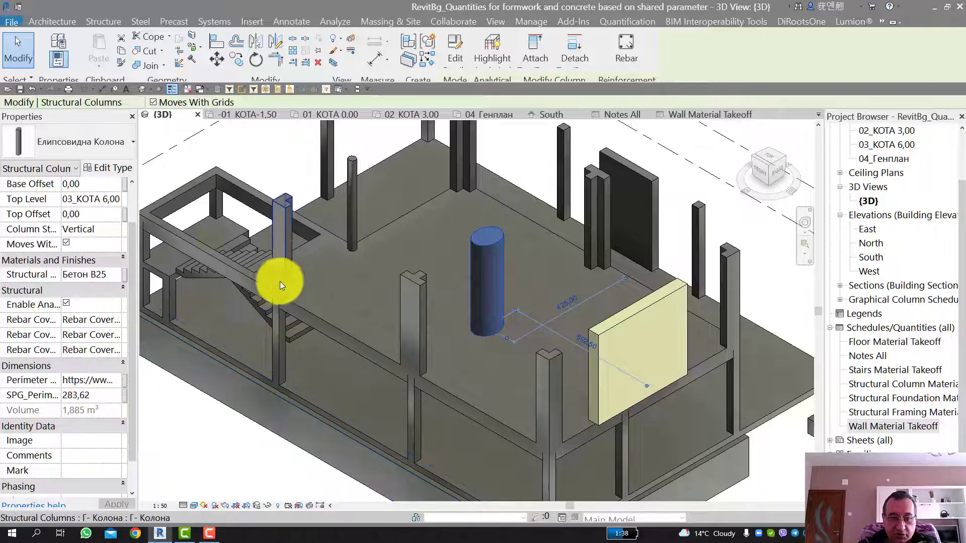
click(291, 264)
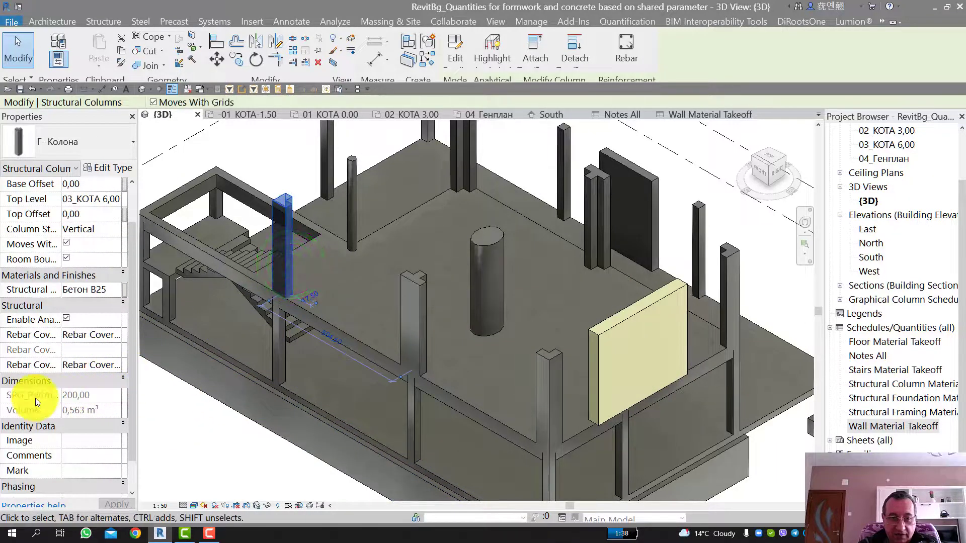
click(208, 430)
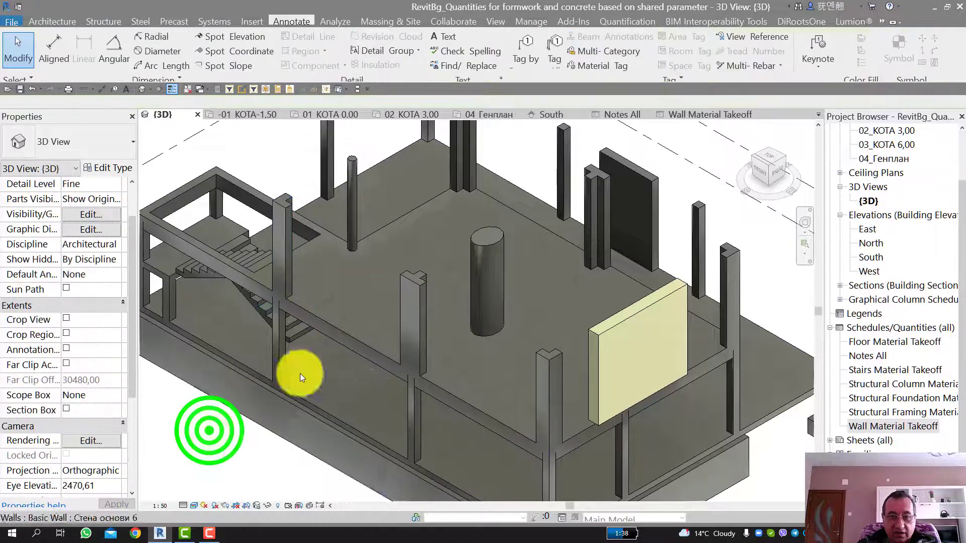
Step: Select the elliptical column and open the web calculator linked in its perimeter parameter
click(487, 257)
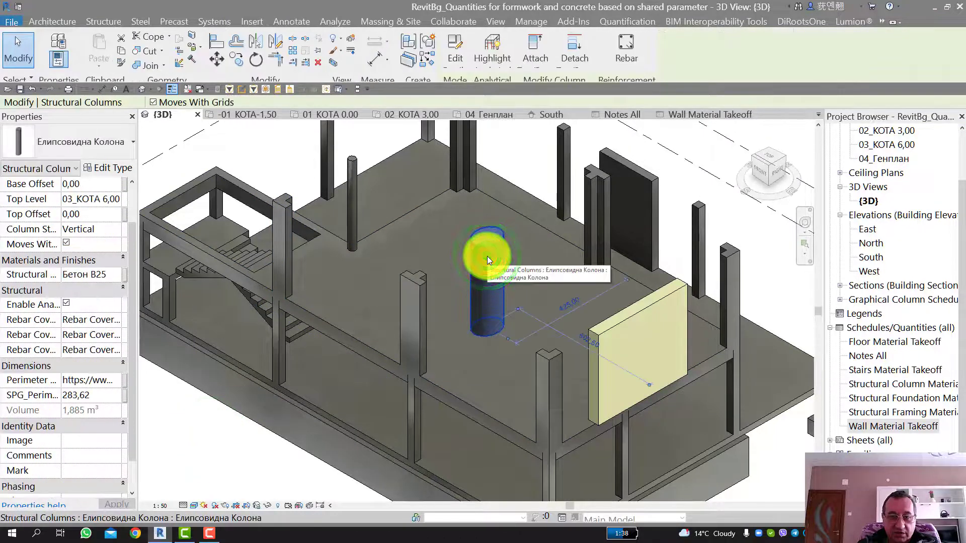
scroll(487, 255, down, 1)
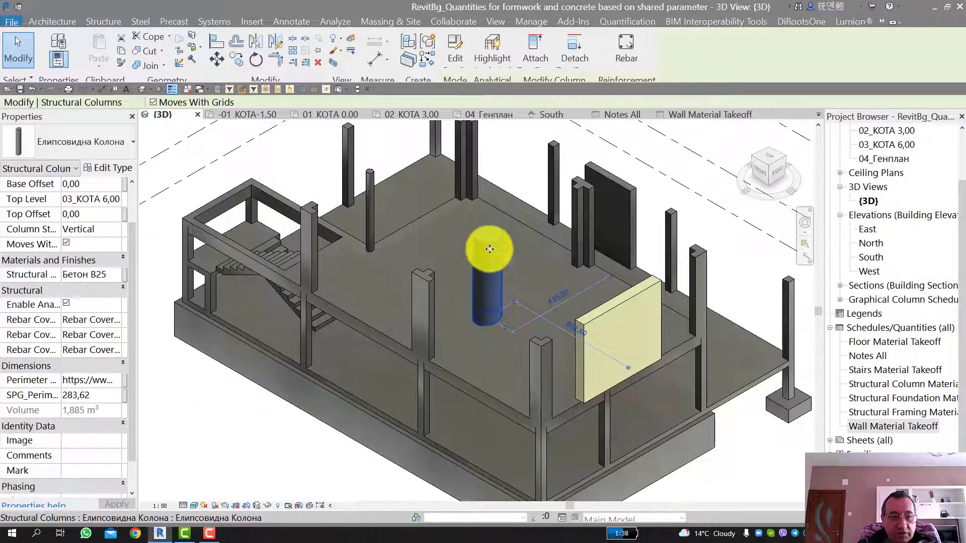
click(115, 380)
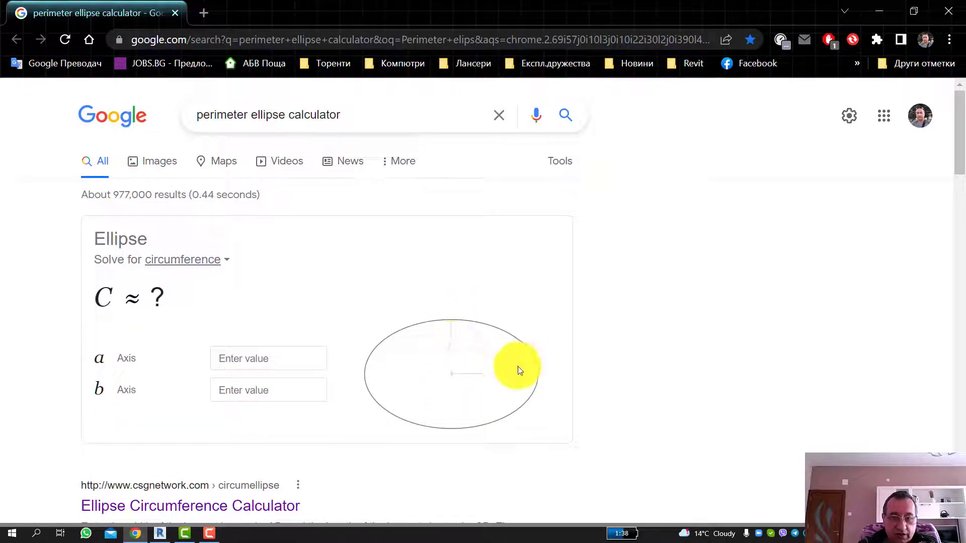
Step: Calculate the ellipse's circumference from axis a = 40 and axis b = 50
click(247, 364)
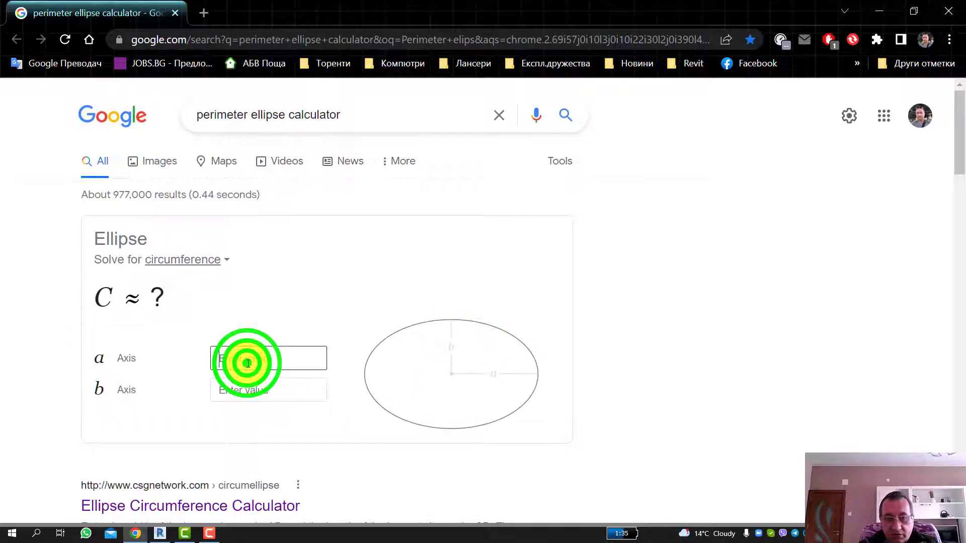
text(40)
click(242, 390)
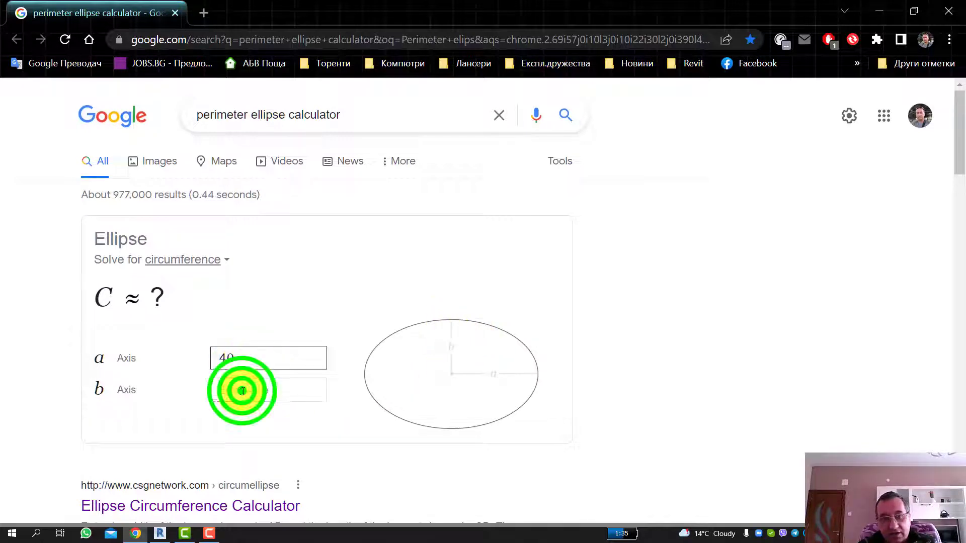
text(50)
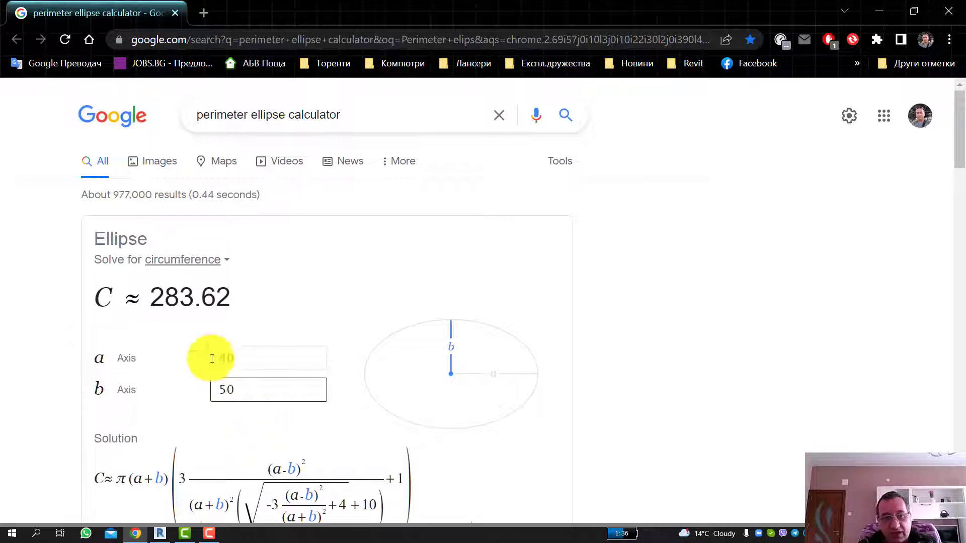
Step: Copy the calculated circumference 283.62 and close the browser to return to the Revit model
drag(158, 302, 221, 298)
right_click(229, 300)
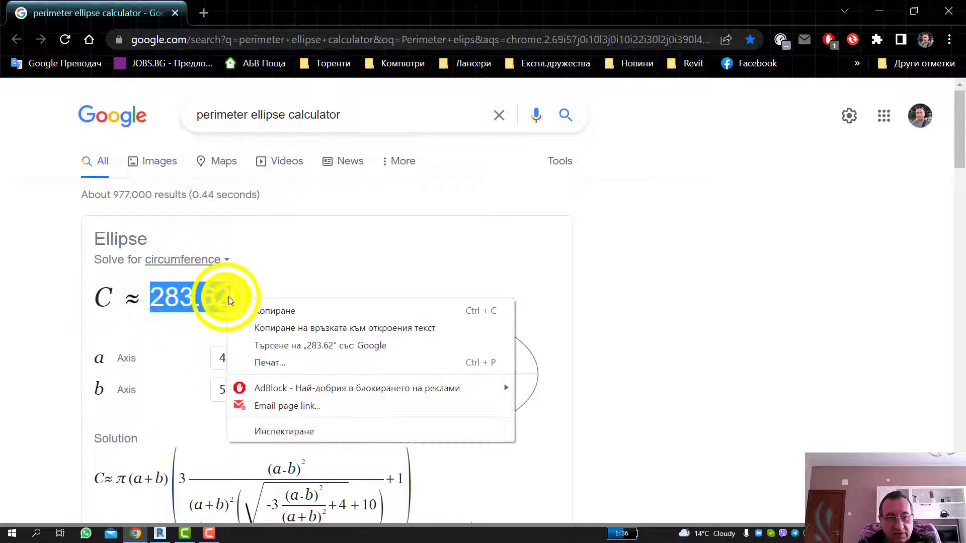
click(266, 310)
click(946, 10)
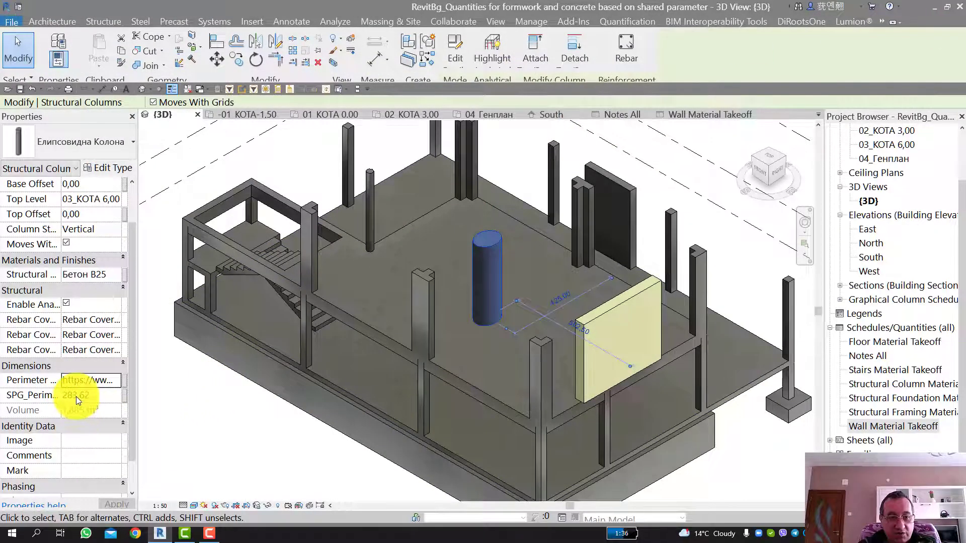
Step: Paste the copied value 283,62 into the elliptical column's SPG perimeter parameter
double_click(93, 397)
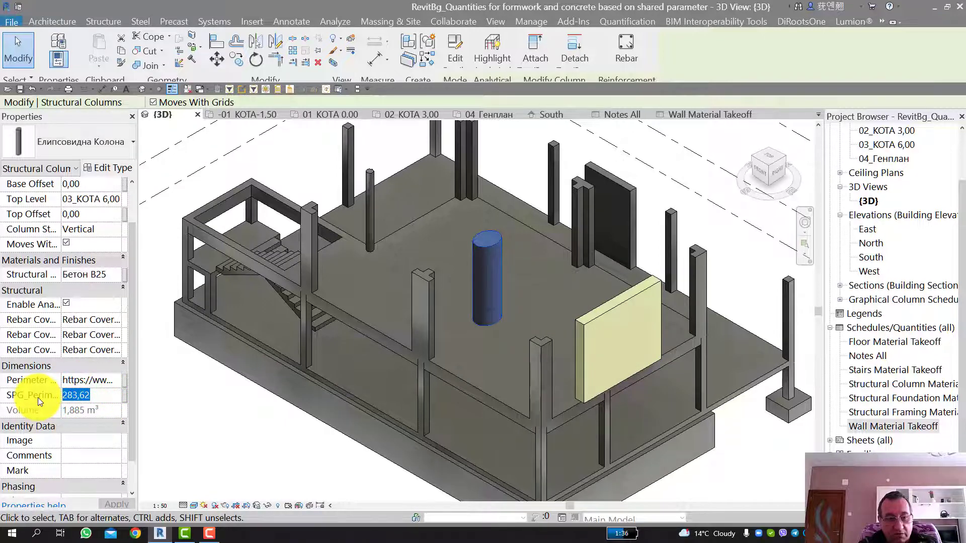
key(ctrl+v)
click(216, 411)
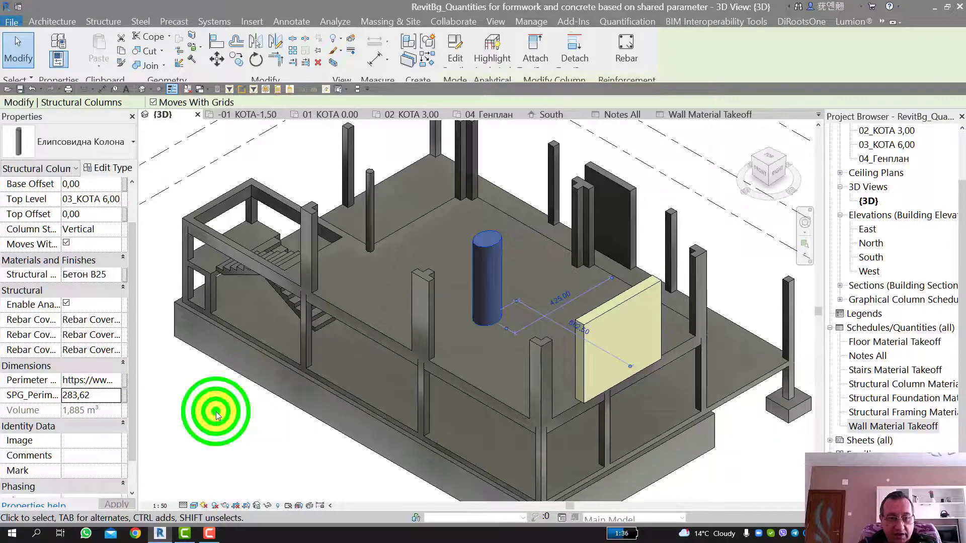
Step: Review the elliptical column and its perimeter properties up close, then clear the selection
click(494, 285)
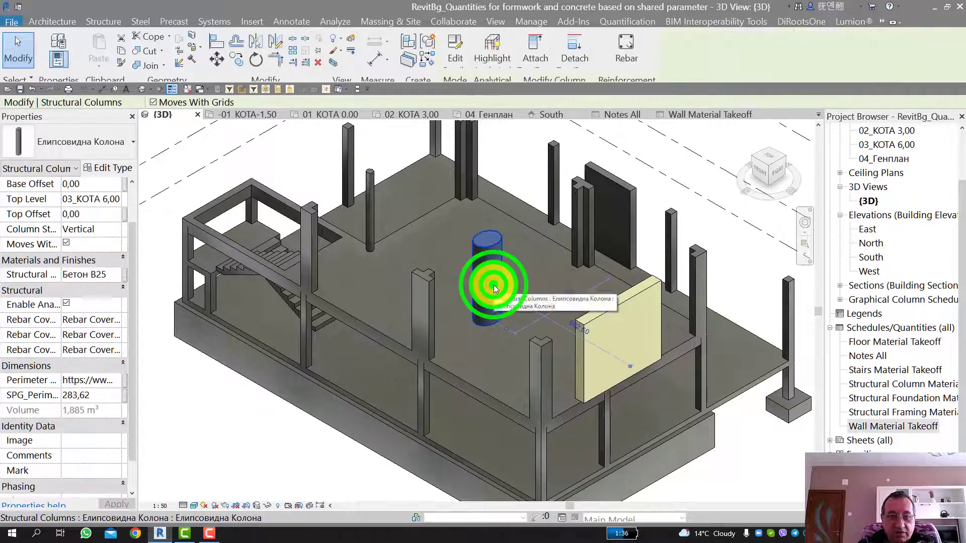
scroll(495, 246, up, 2)
scroll(495, 246, up, 1)
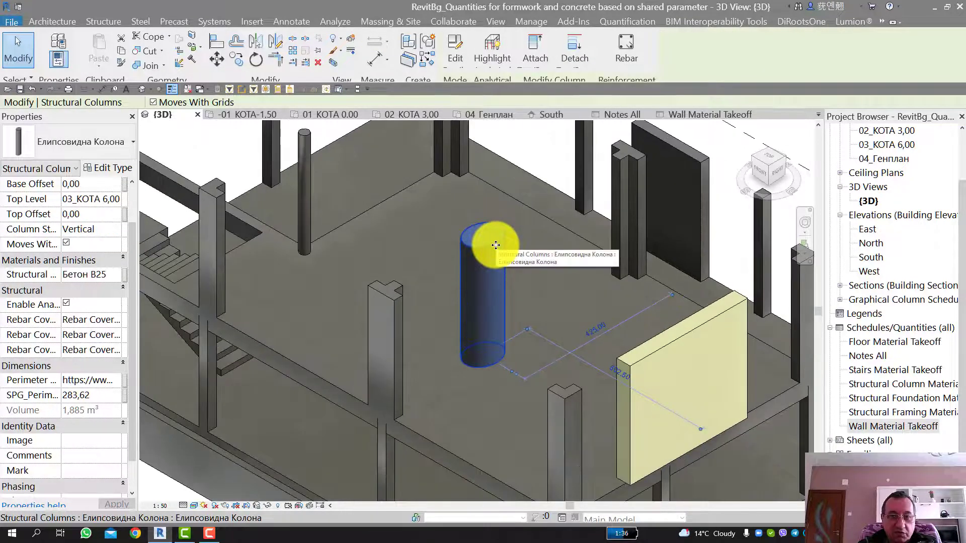
scroll(496, 245, down, 3)
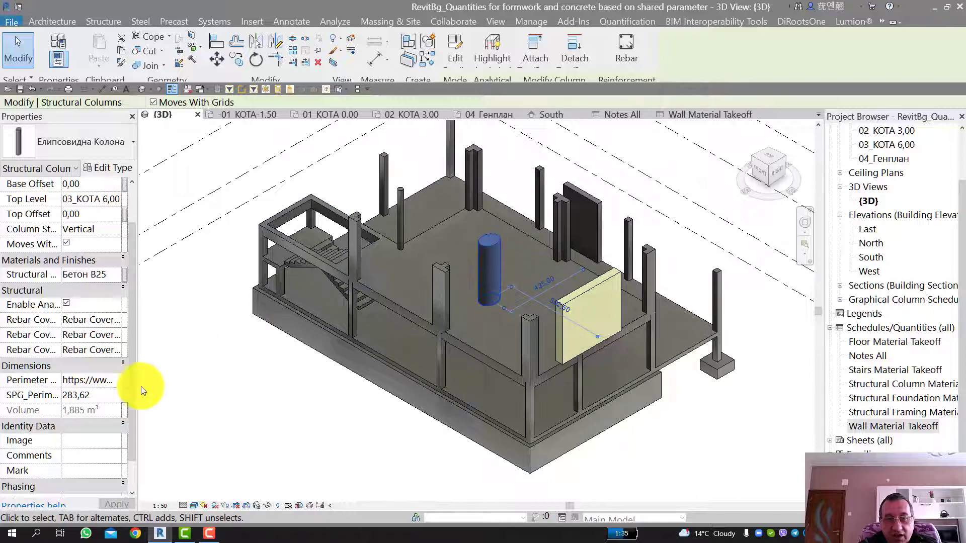
click(231, 393)
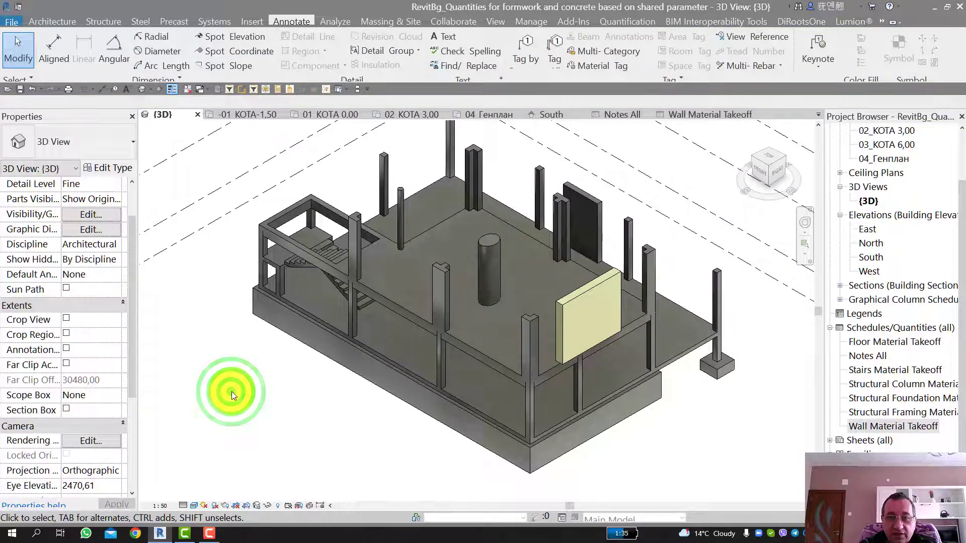
scroll(232, 390, down, 2)
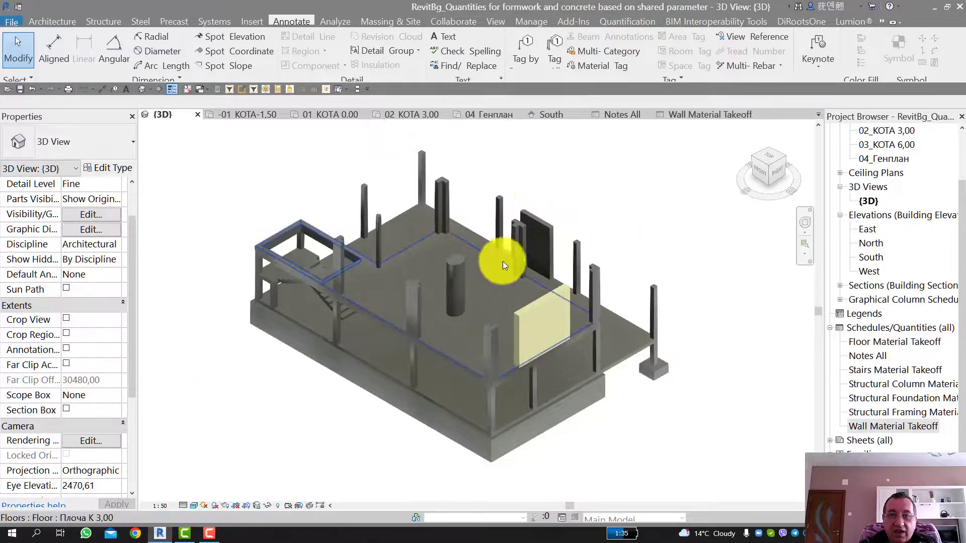
Step: Open the project's shared parameters settings and examine the location of the SPG_Perimeter shared parameter file
scroll(503, 261, up, 2)
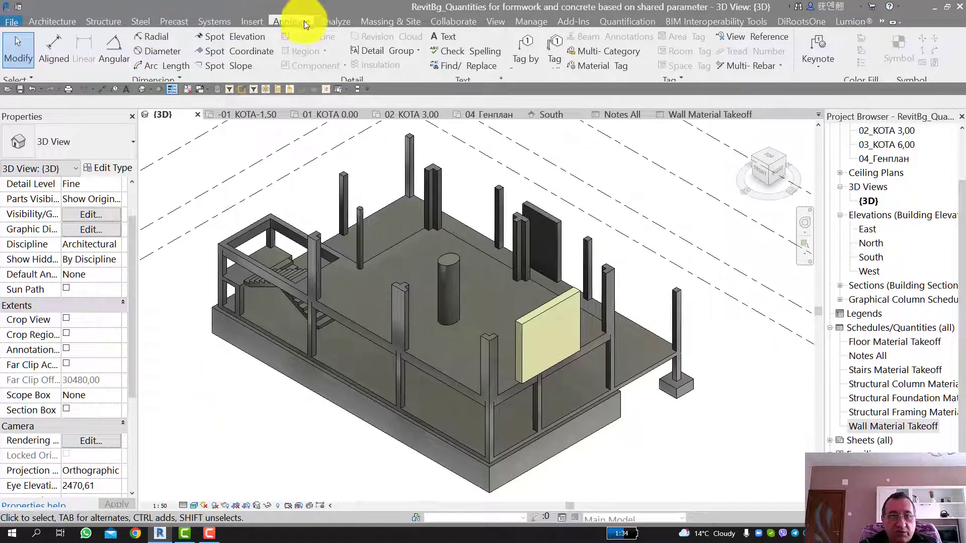
click(531, 20)
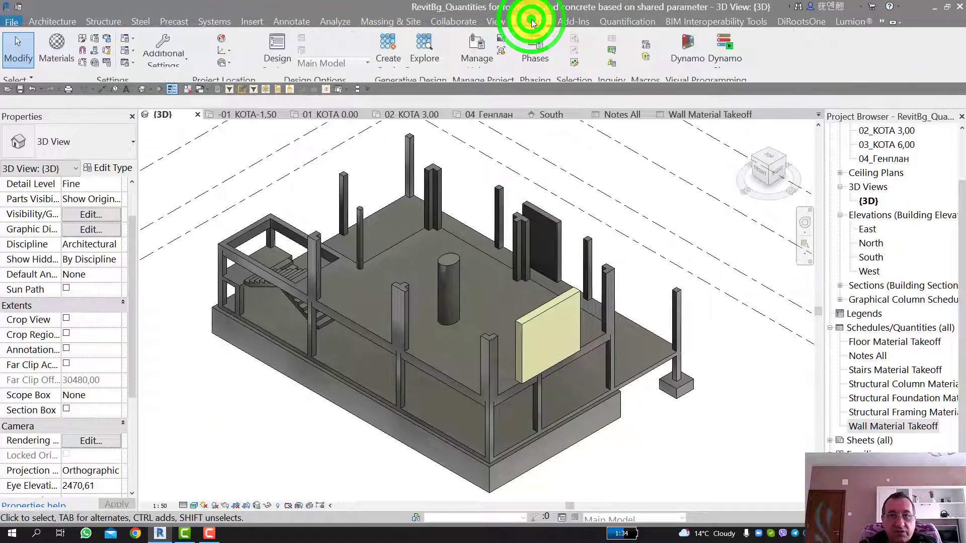
click(93, 51)
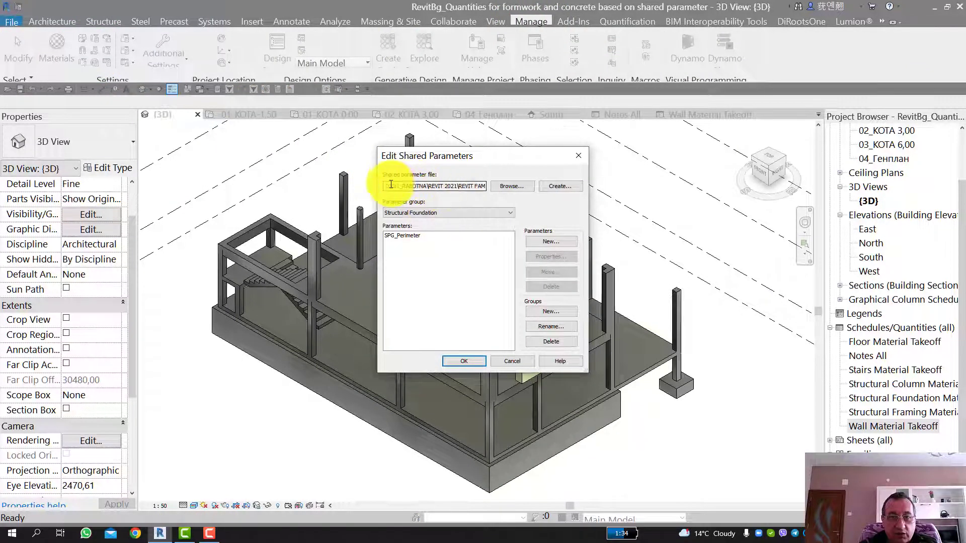
click(509, 186)
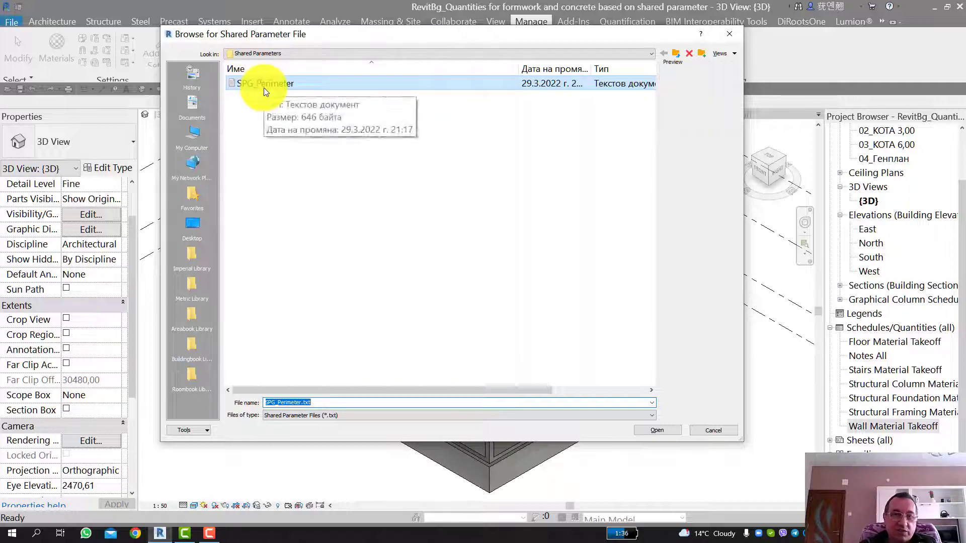
click(726, 32)
Step: Browse up from the Shared Parameters folder to the REVIT FAMILY folder, and close the shared parameters settings without changes
click(511, 186)
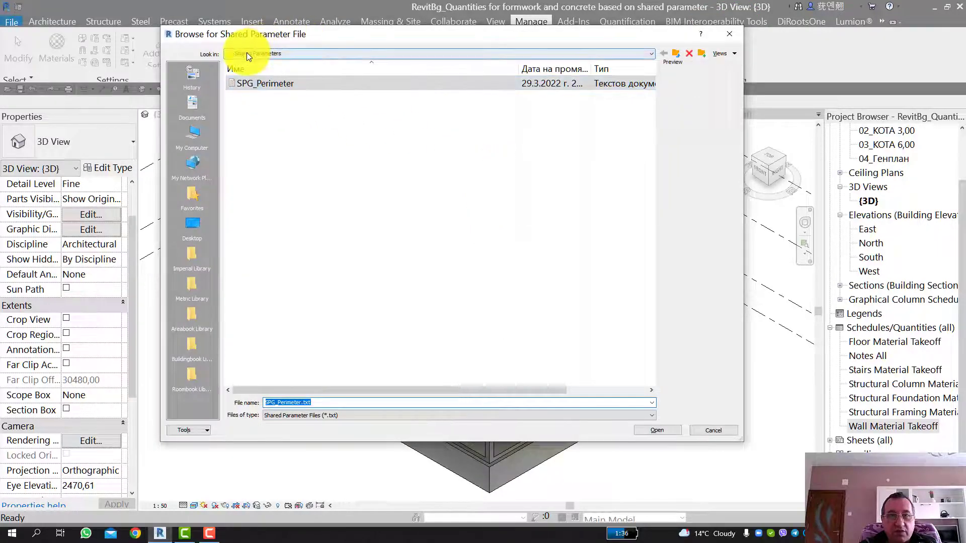
click(675, 53)
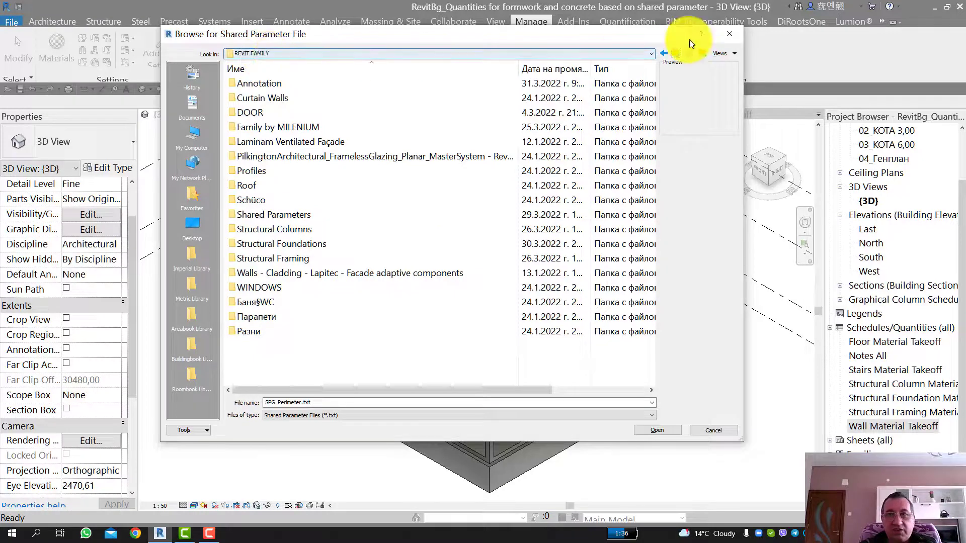
click(729, 34)
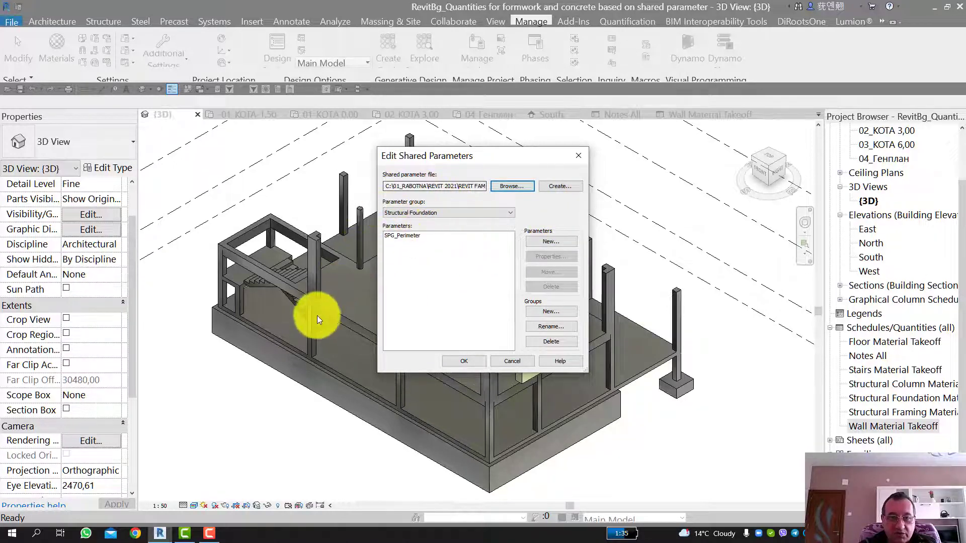
click(518, 361)
click(317, 433)
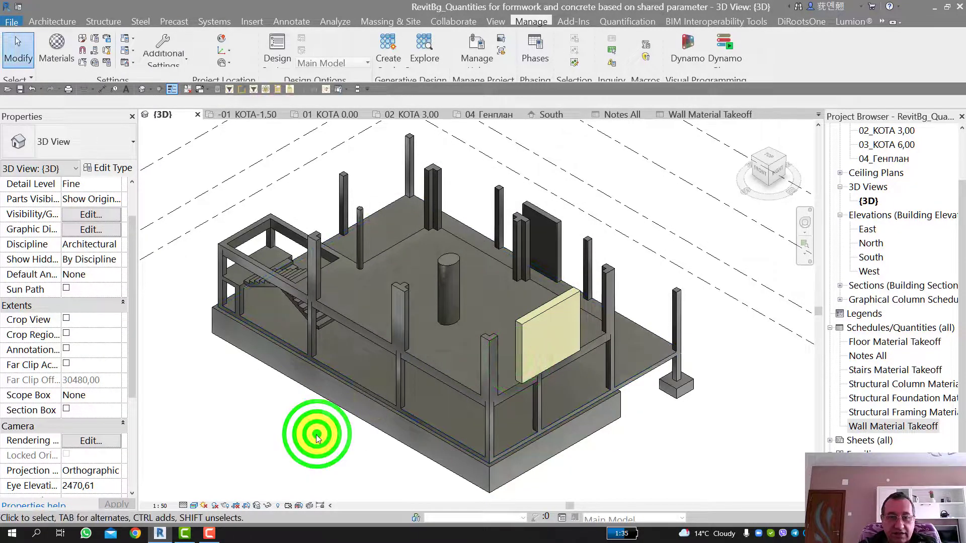
Step: Open the elliptical column's family for editing and examine its family types and parameters in the Lower Ref. Level plan
click(451, 286)
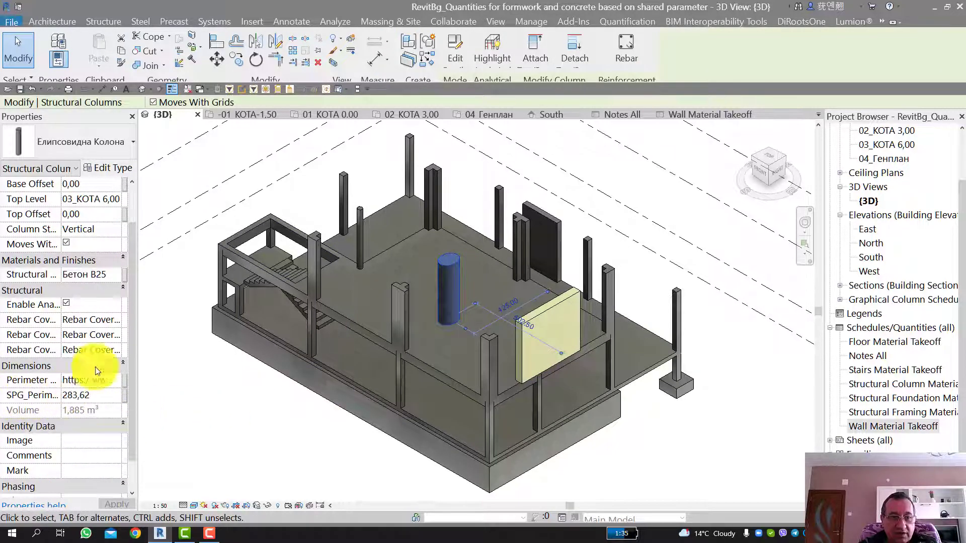
click(457, 54)
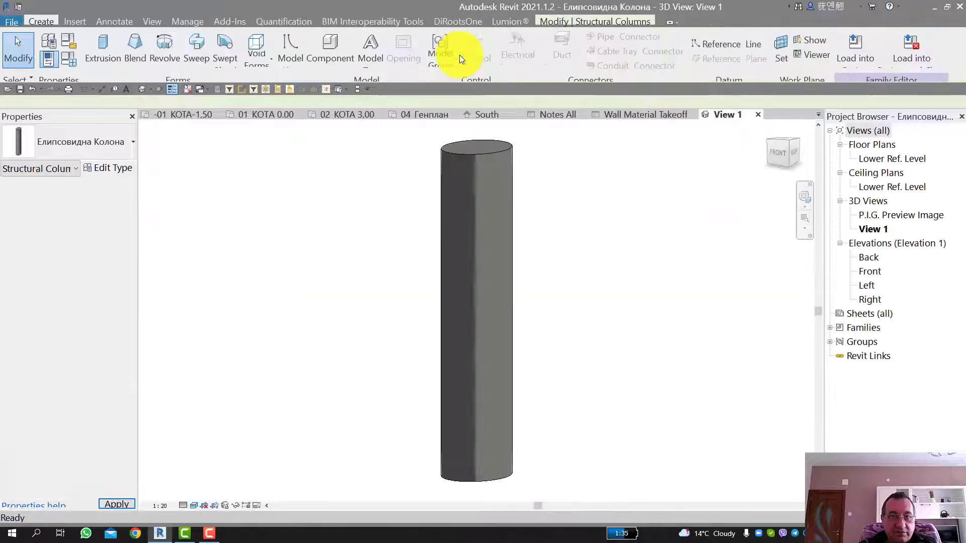
click(899, 158)
double_click(899, 158)
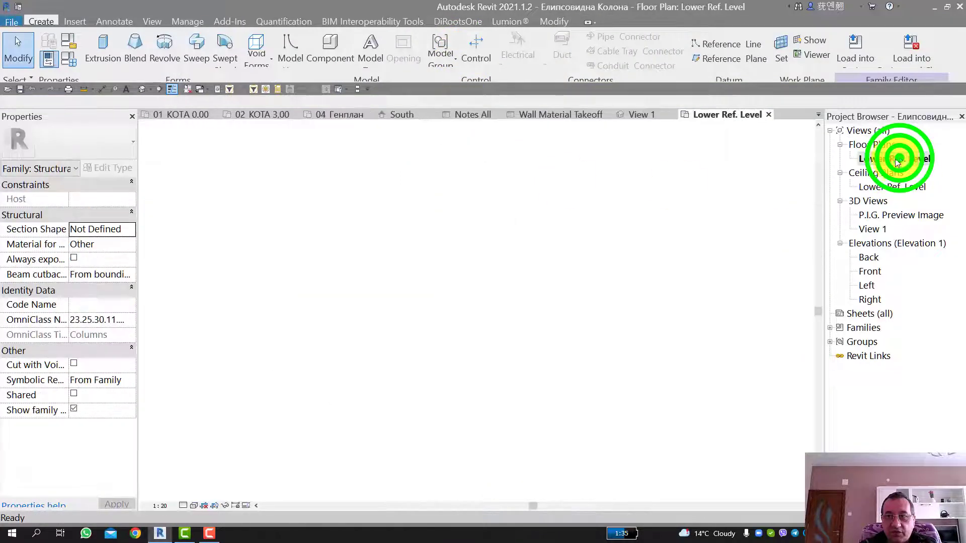
click(59, 58)
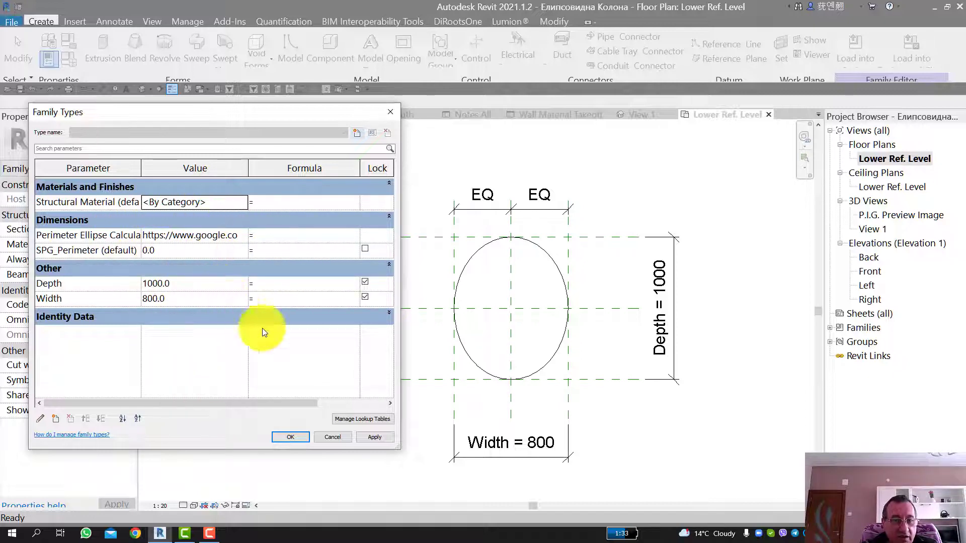
click(370, 437)
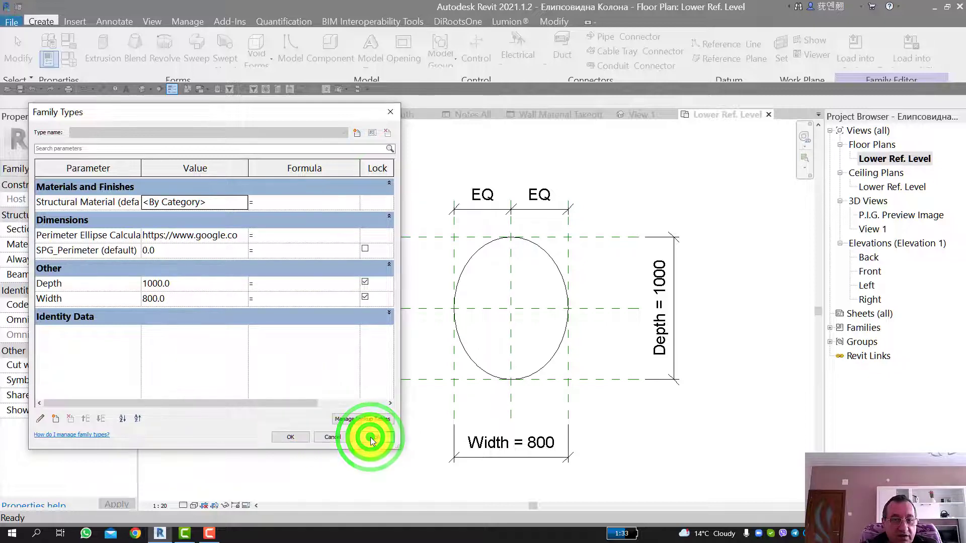
click(333, 438)
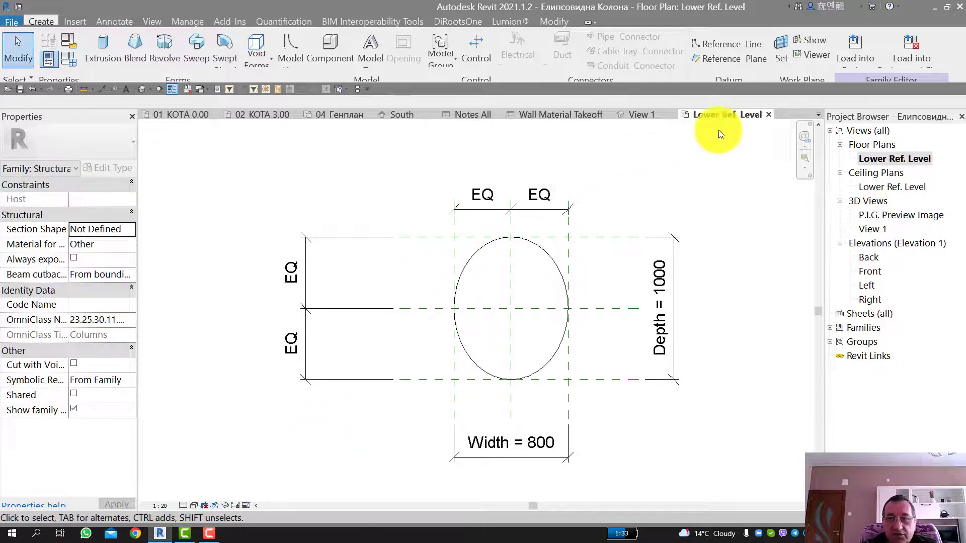
Step: Close the elliptical column family without saving its changes and save the project
click(768, 114)
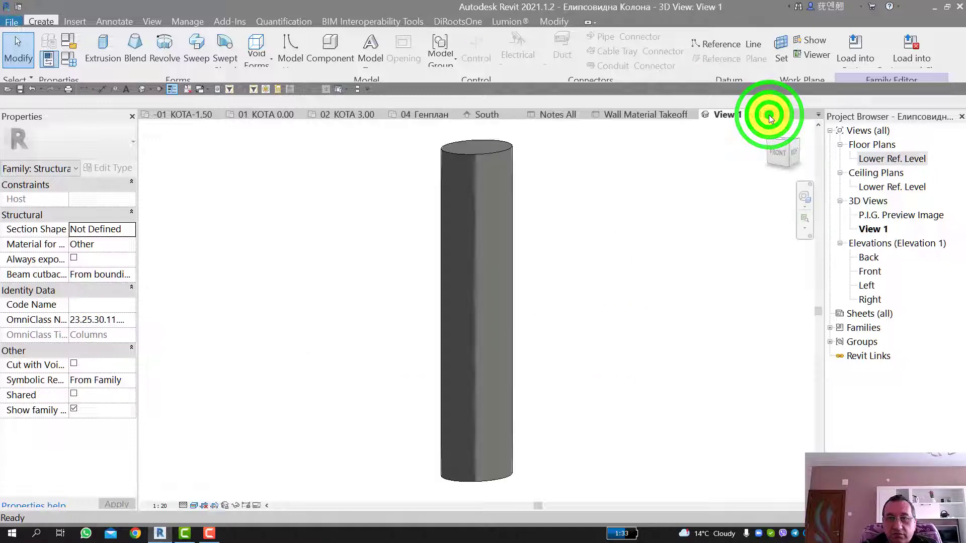
click(757, 115)
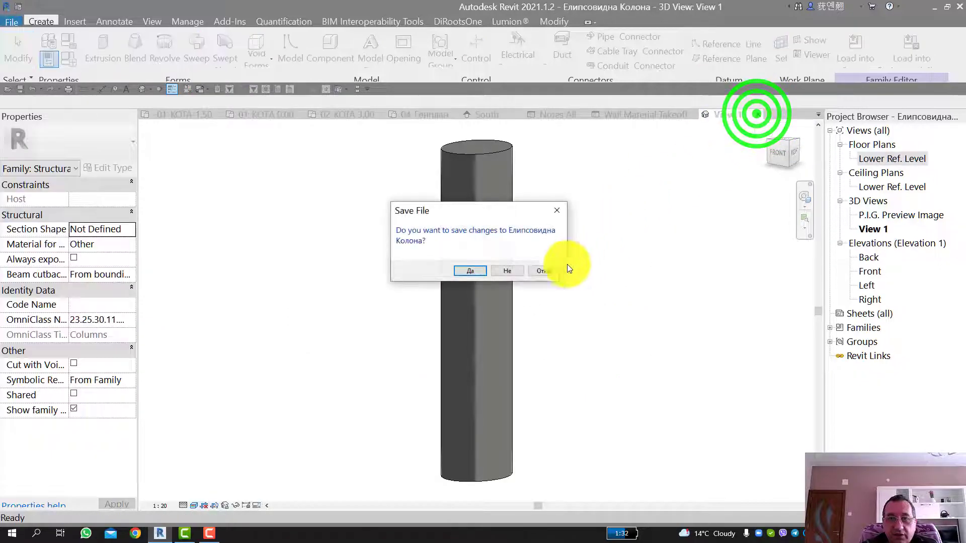
click(503, 270)
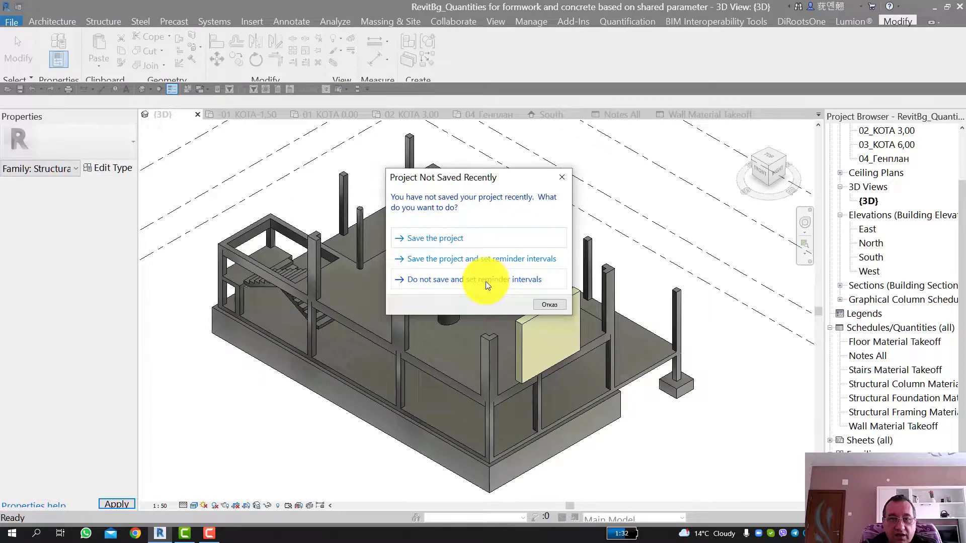
click(449, 236)
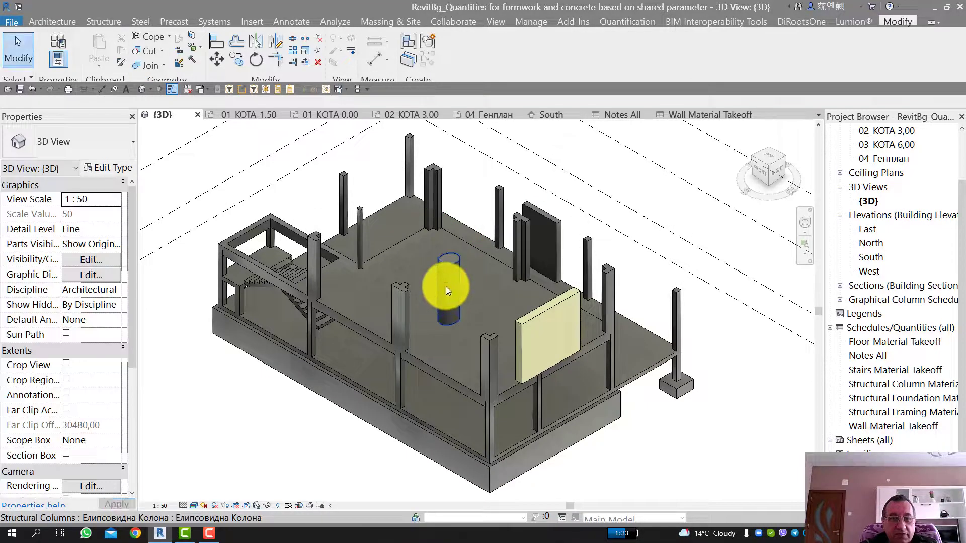
Step: Review the elliptical column's perimeter and volume properties and open the Structural Column Material Takeoff schedule
click(447, 275)
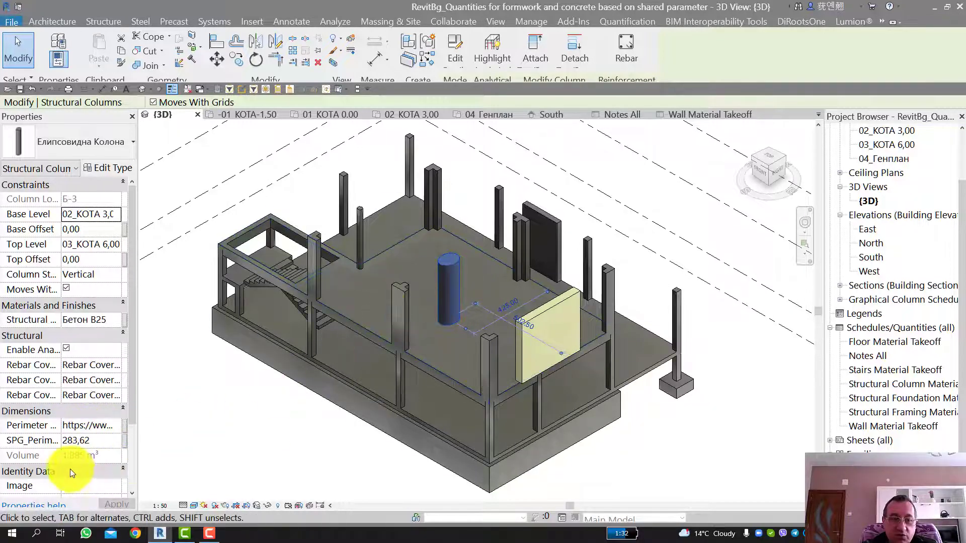
mouse_move(21, 457)
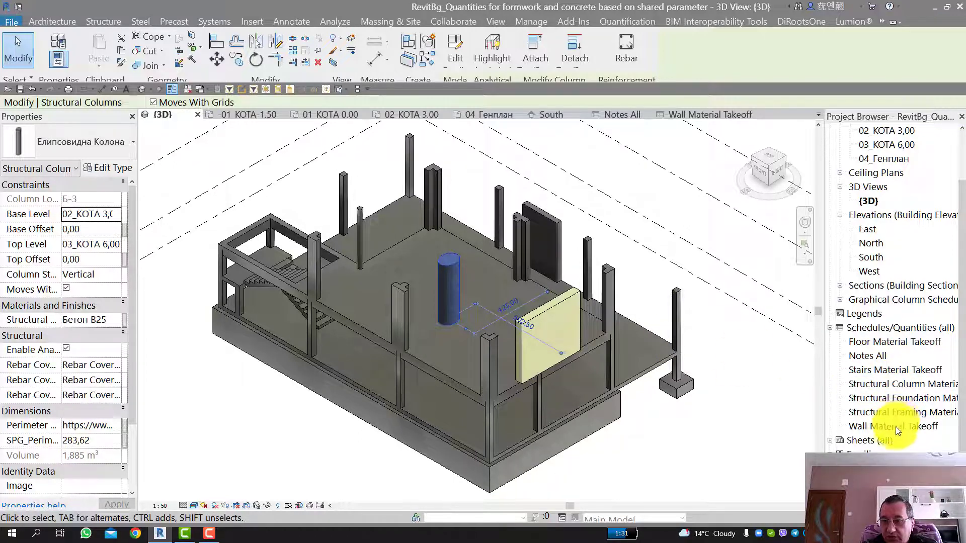
click(896, 385)
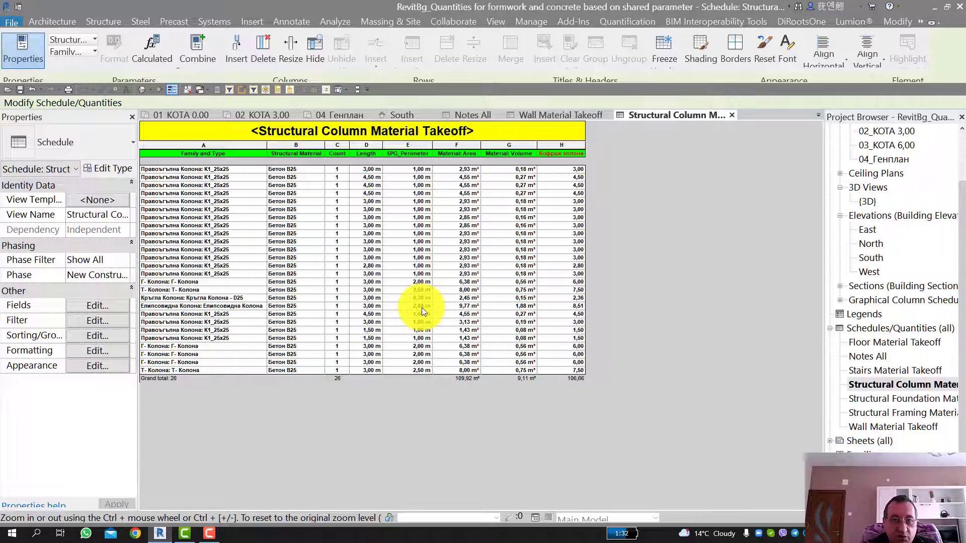
Step: Examine the formula of the Кофраж колони calculated field in the column schedule and close its settings without changes
click(105, 307)
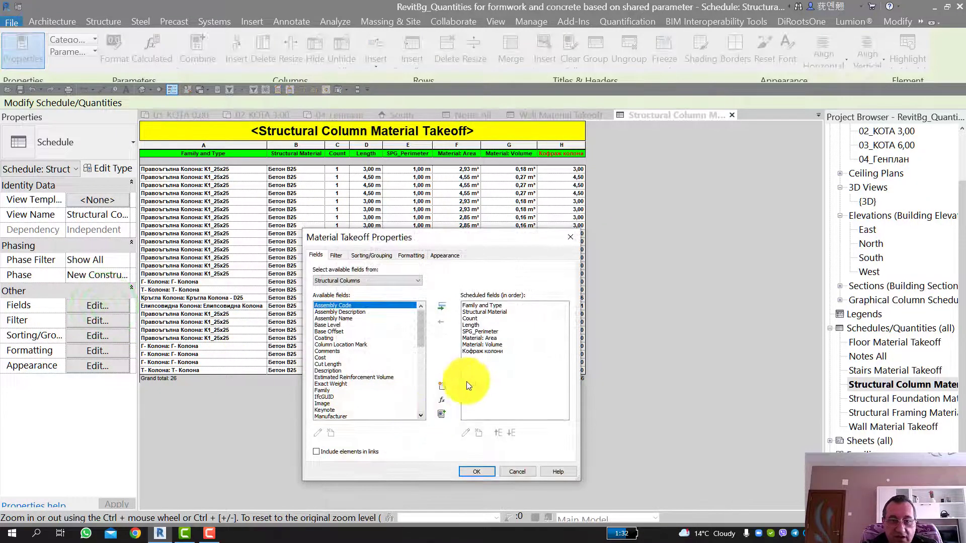
click(478, 352)
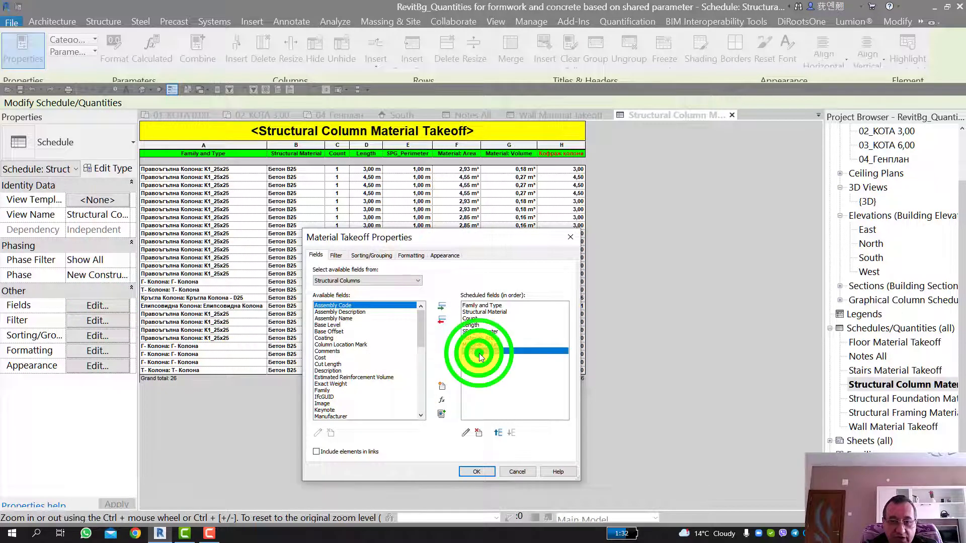
click(464, 433)
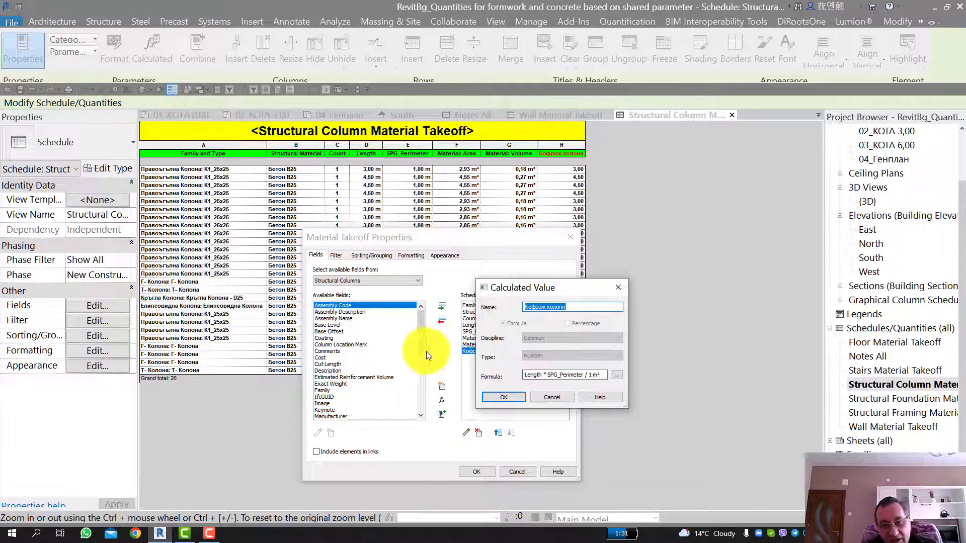
click(559, 398)
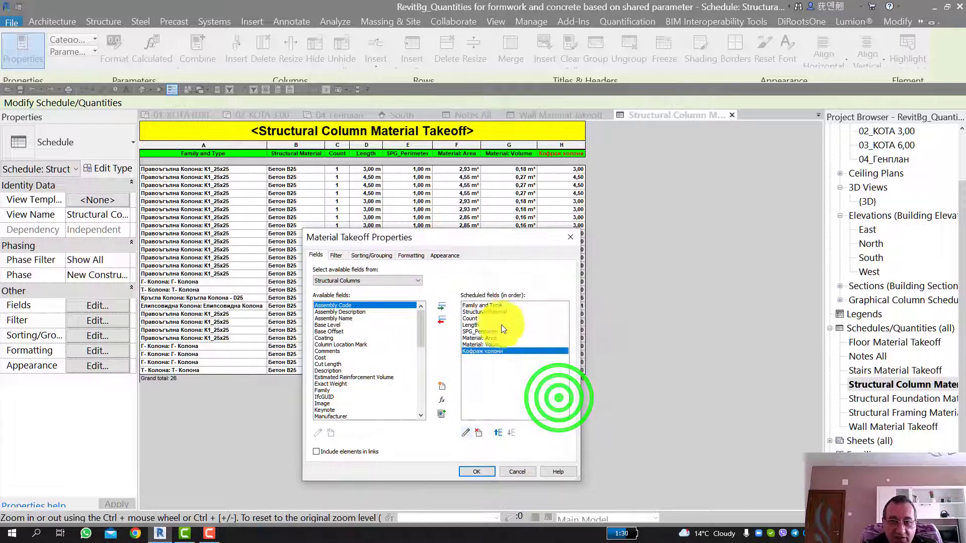
click(516, 473)
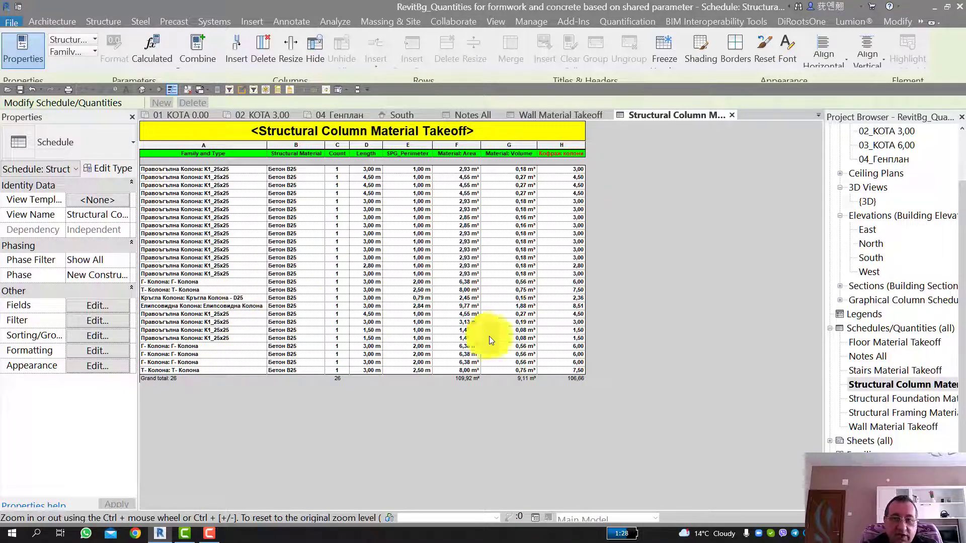
Step: From the {3D} view, open the Т- Колона column's family, examine the SPG_Perimeter formula in its family types, and close the family
double_click(868, 202)
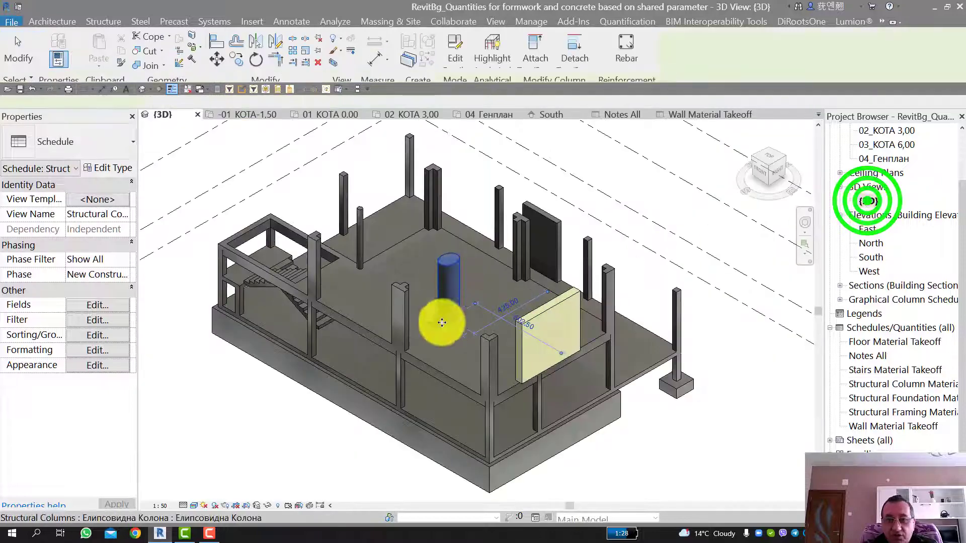
click(406, 316)
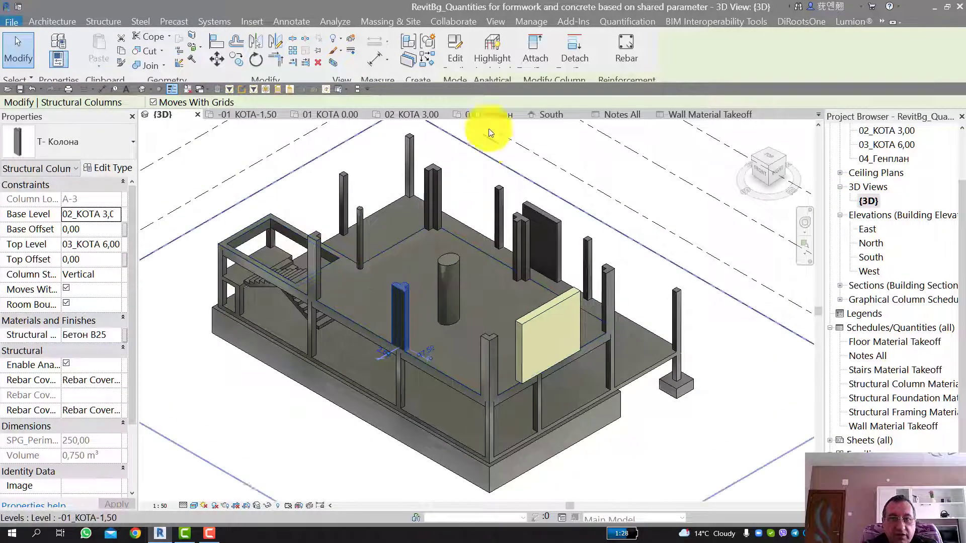
click(458, 54)
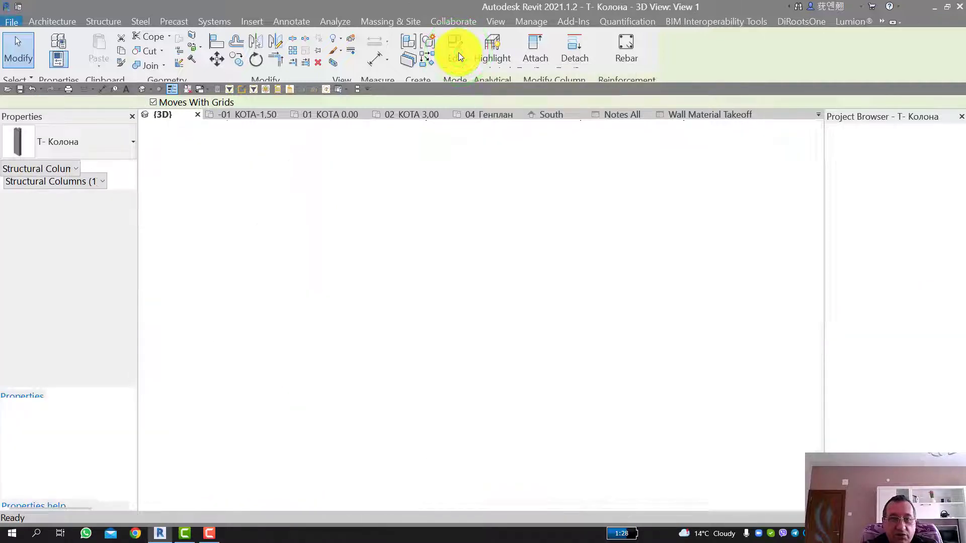
click(71, 55)
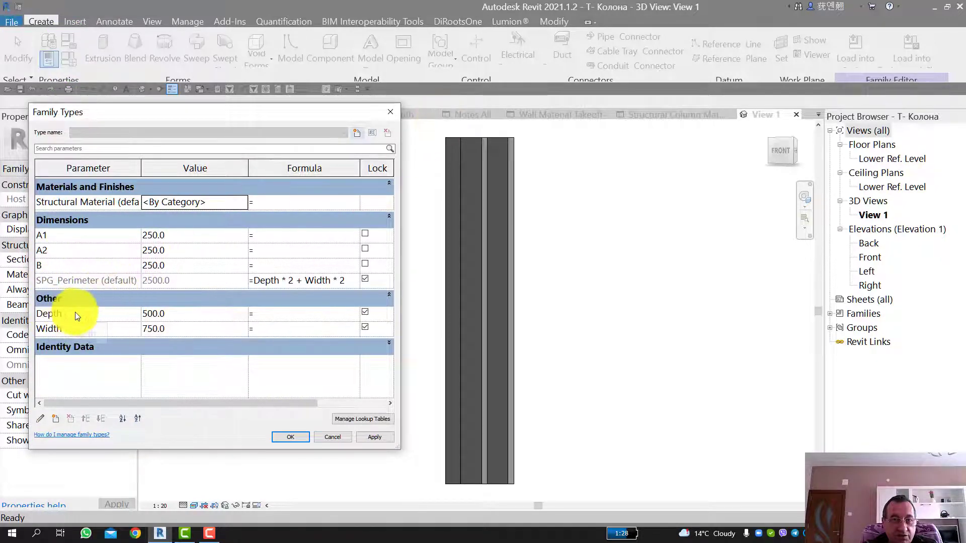
drag(75, 312, 49, 324)
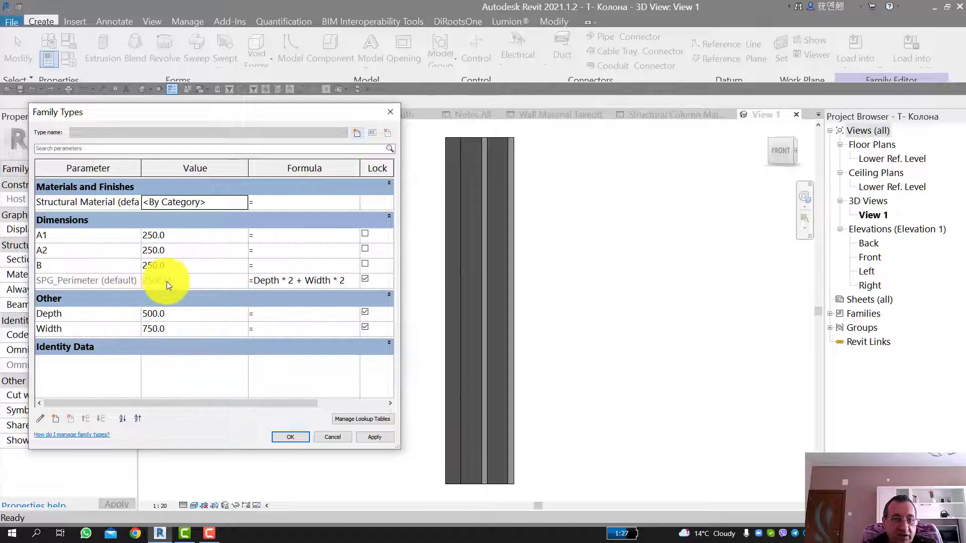
mouse_move(54, 280)
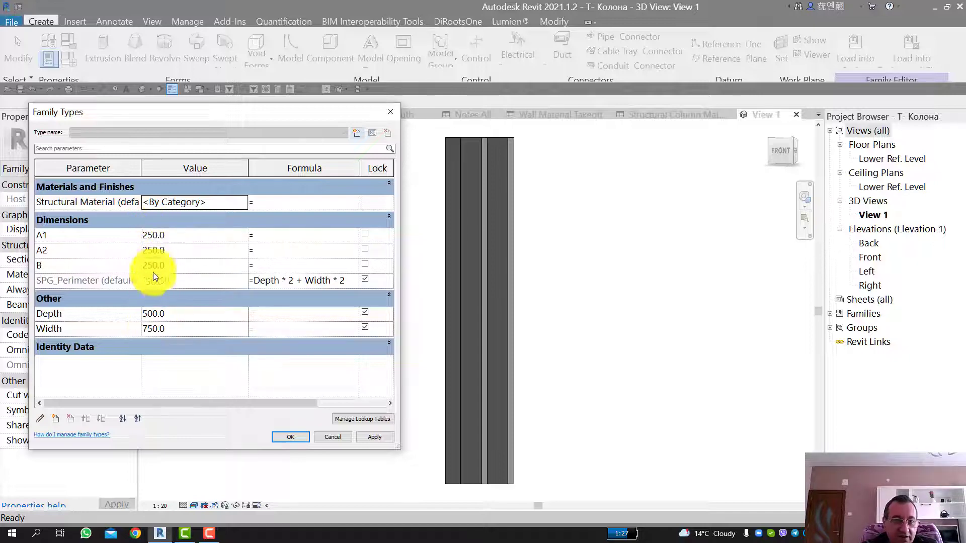
click(327, 436)
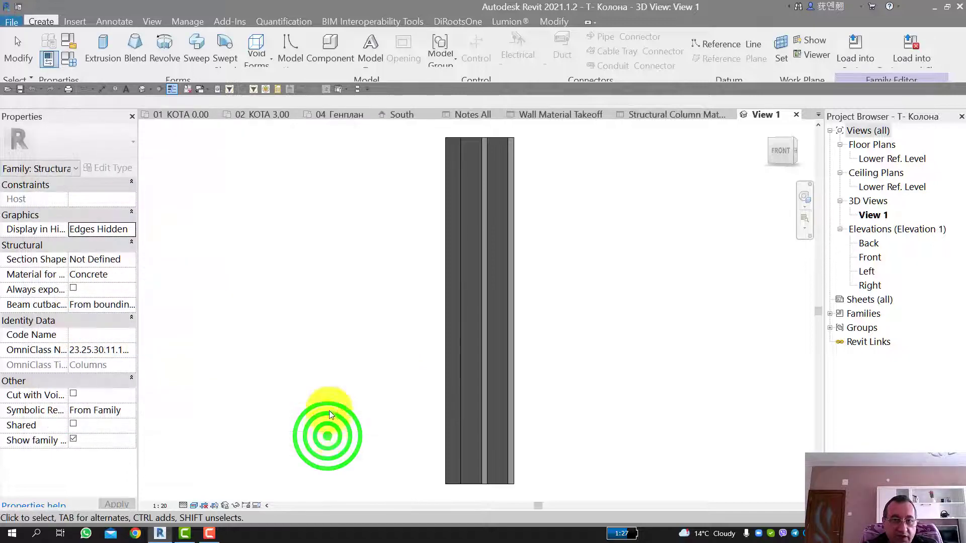
click(796, 115)
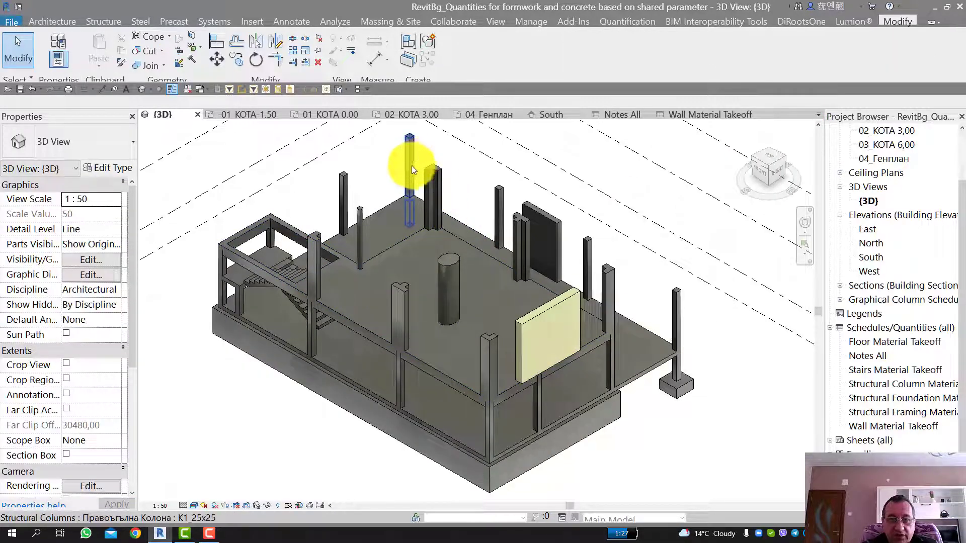
Step: Review the Шайба 1 wall's quantities in the Wall Material Takeoff schedule and return to the {3D} view
click(551, 231)
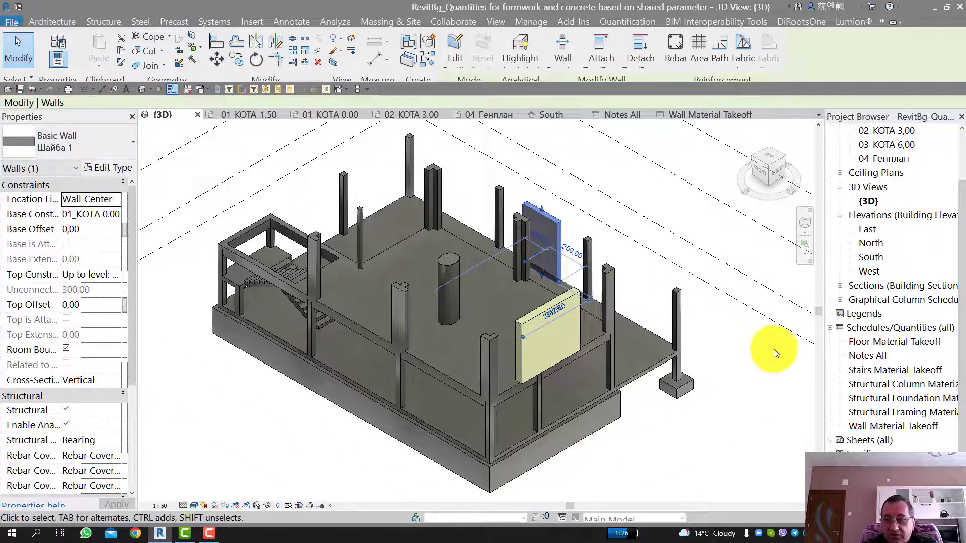
double_click(870, 426)
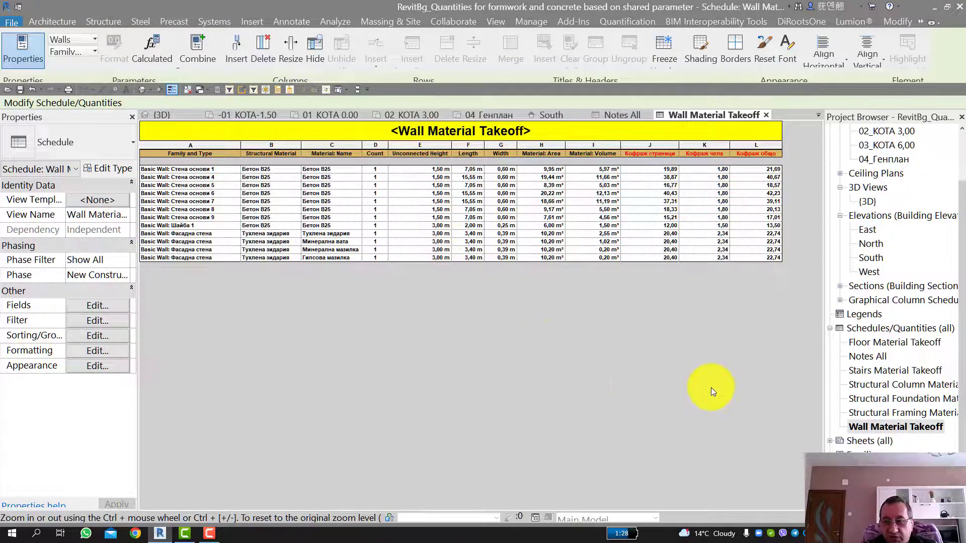
click(865, 202)
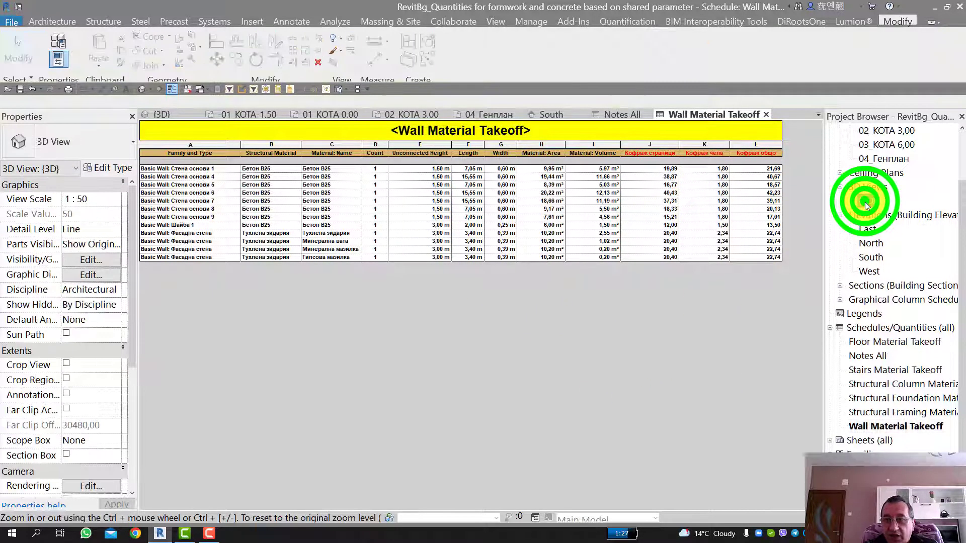
click(903, 204)
key(Return)
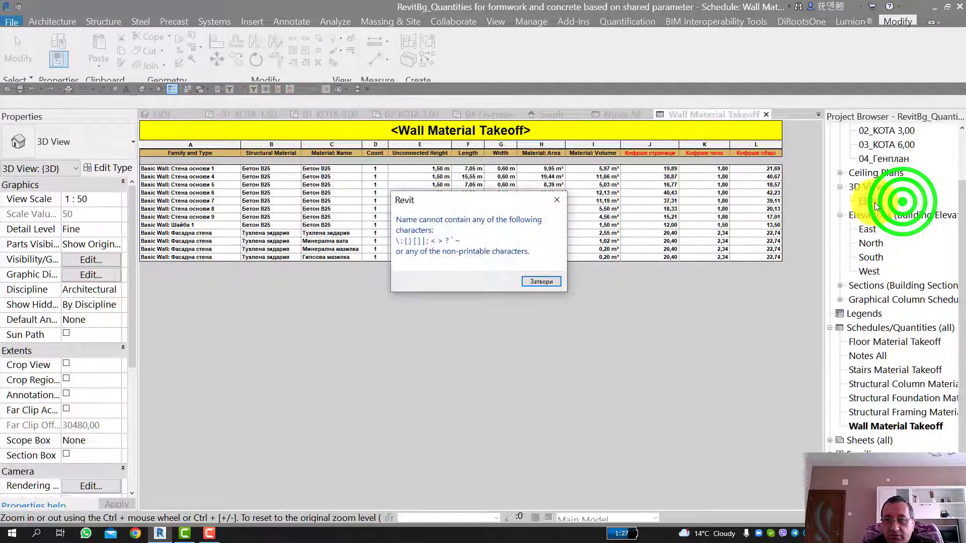
click(544, 279)
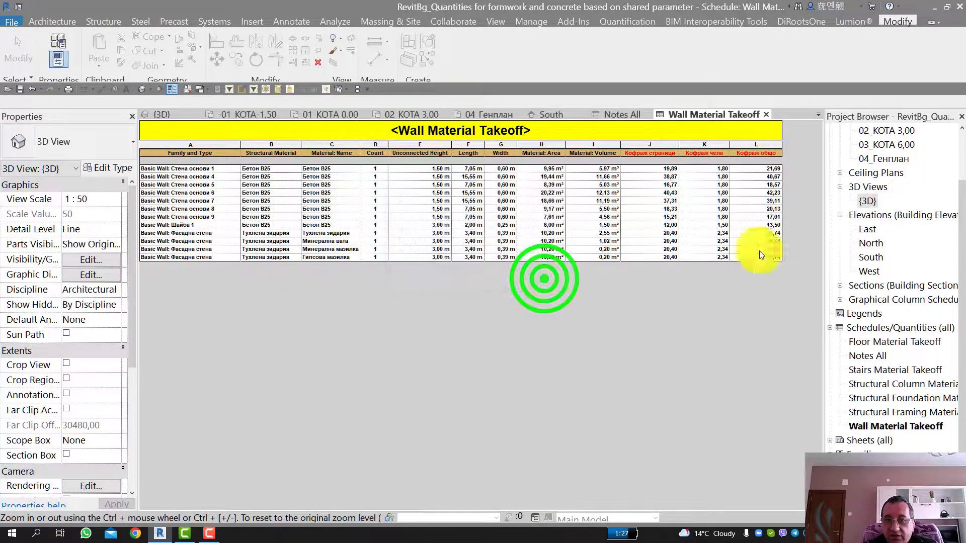
double_click(866, 201)
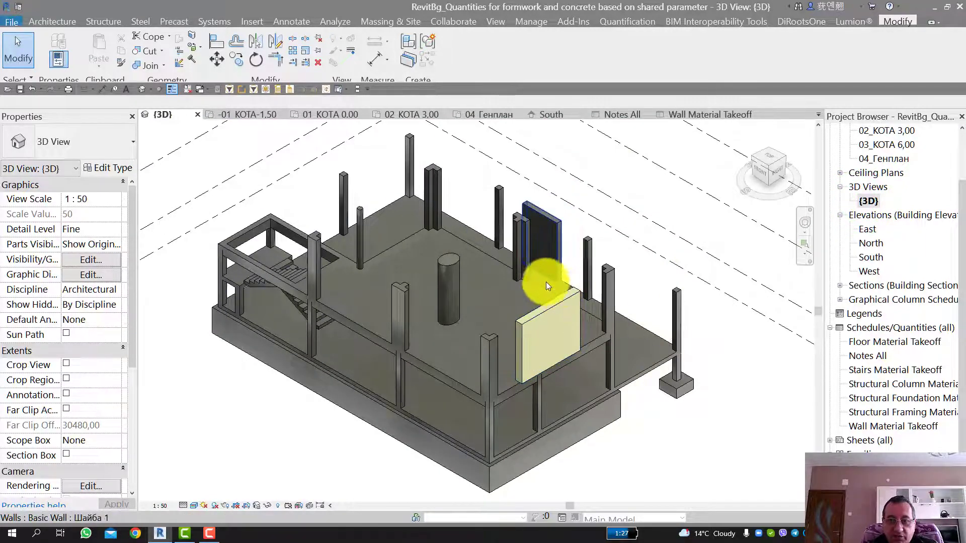
Step: Review the perimeter, area and volume properties of the Плоча К 3,00 floor
shift+middle_drag(545, 282, 470, 216)
click(463, 285)
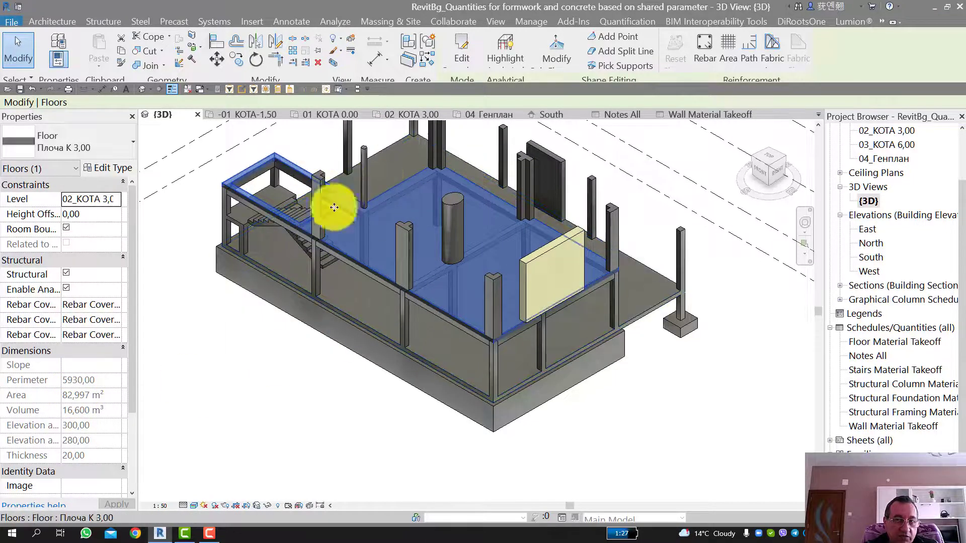
scroll(433, 218, up, 2)
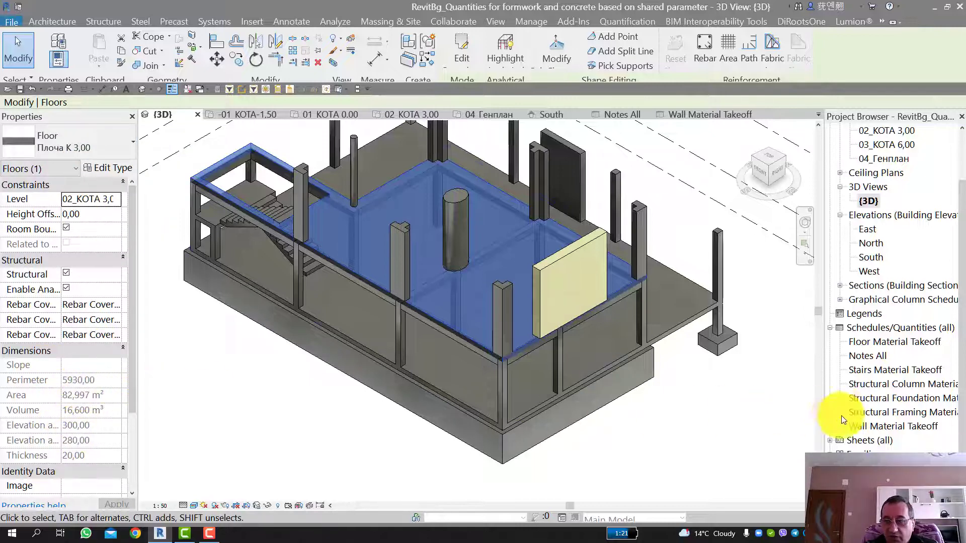
Step: Open the Floor Material Takeoff schedule and widen its Family and Type column to fit the floor names
double_click(868, 343)
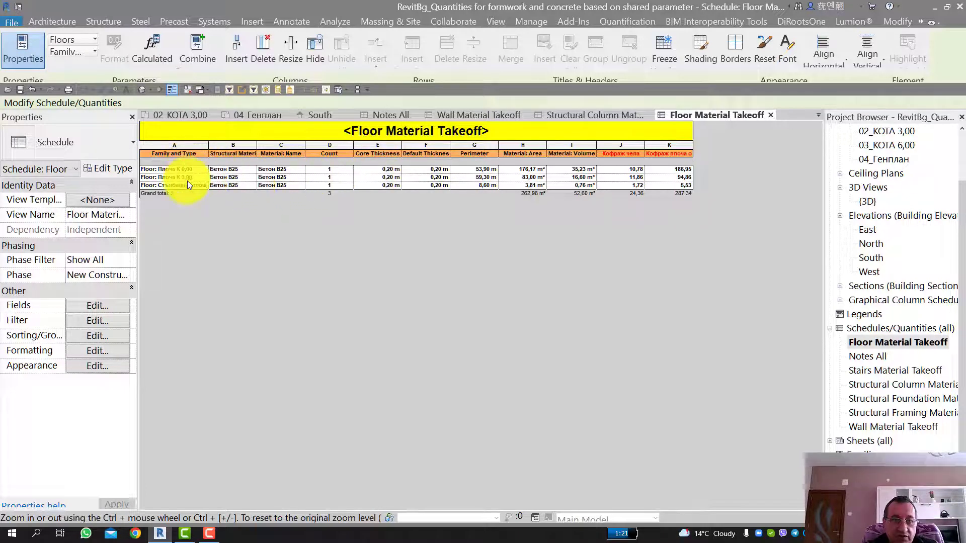
double_click(209, 155)
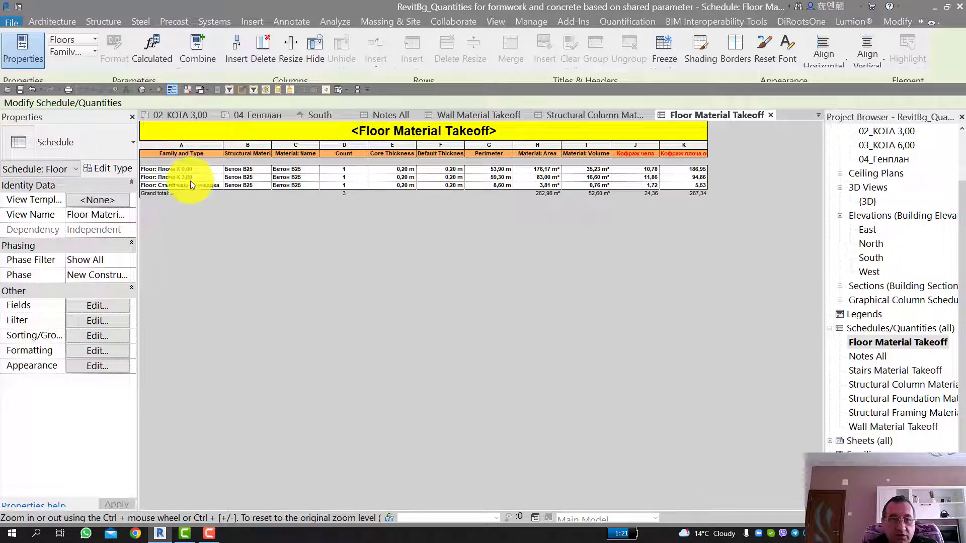
double_click(223, 145)
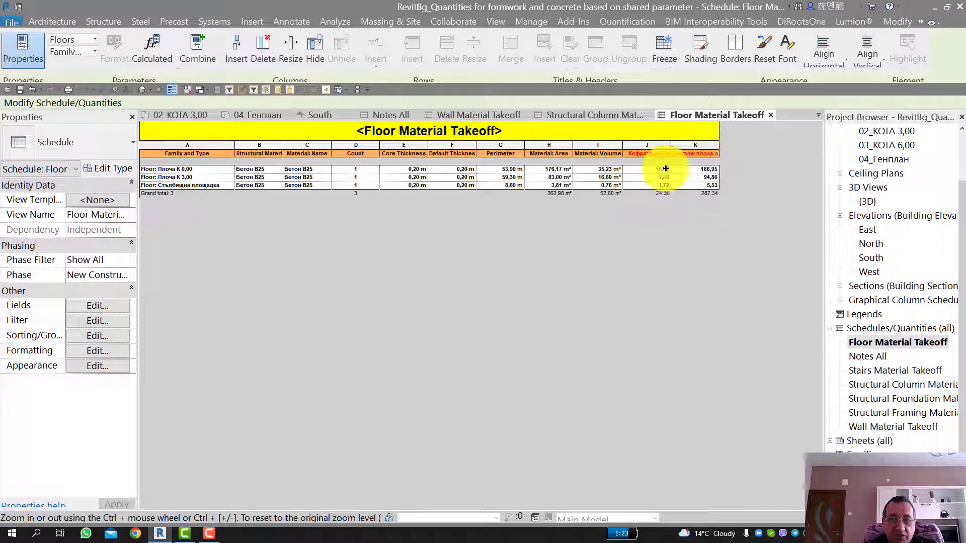
Step: Examine the formula of the Кофраж чела calculated field in the floor schedule without changing it
click(105, 309)
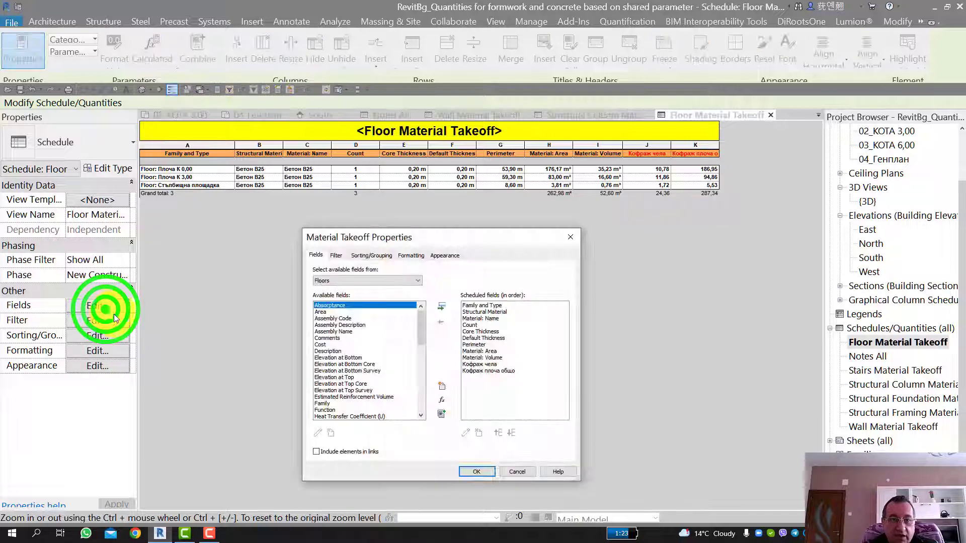
click(483, 364)
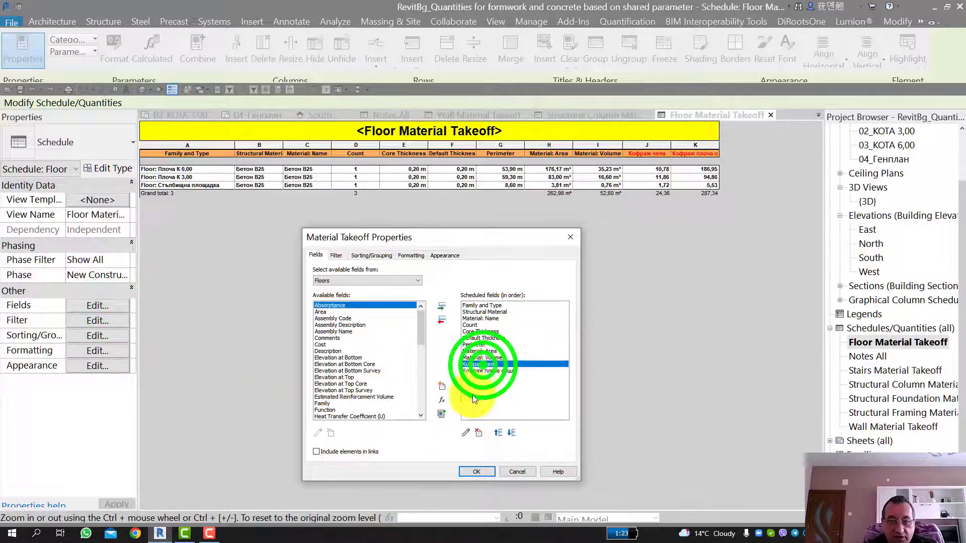
click(464, 432)
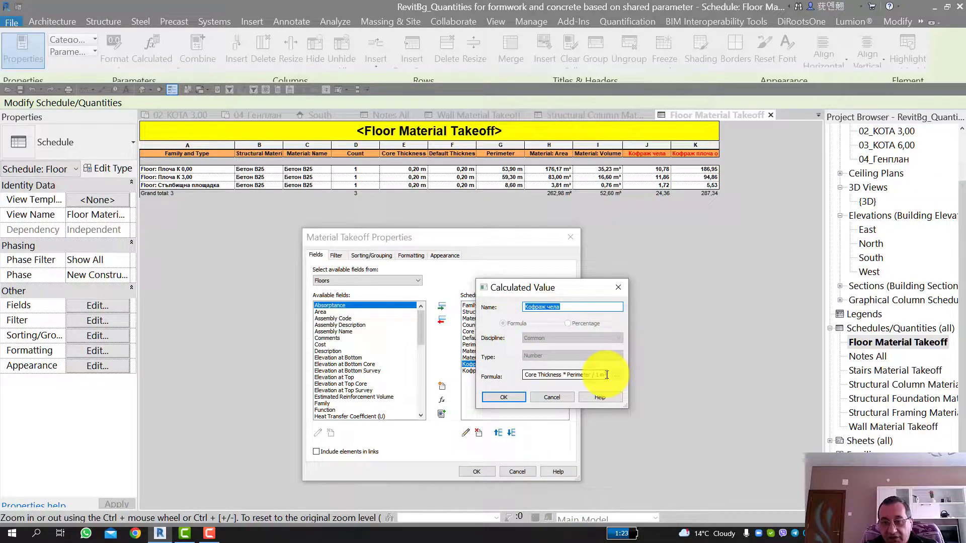
click(551, 397)
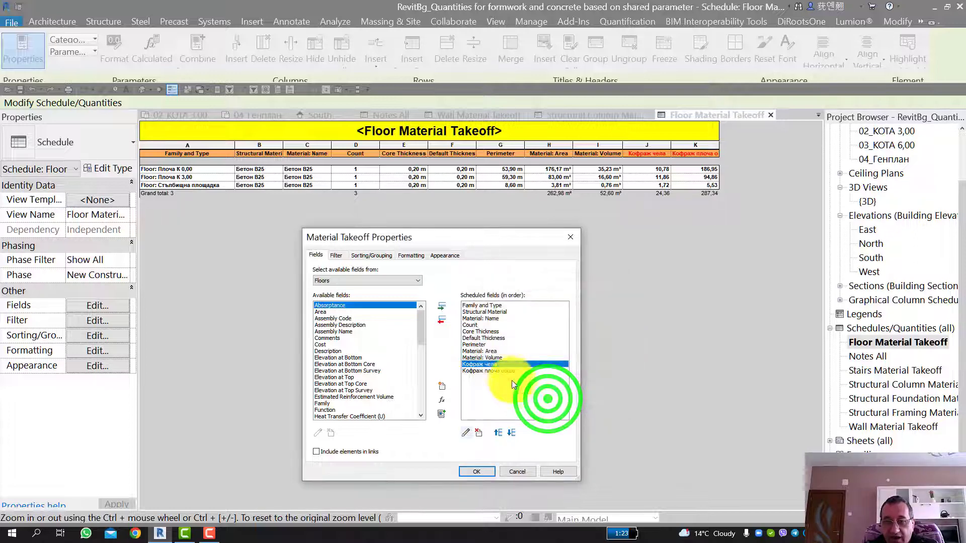
Step: Examine the formula of the Кофраж плоча общо calculated field and close the floor schedule's settings
click(505, 372)
click(465, 432)
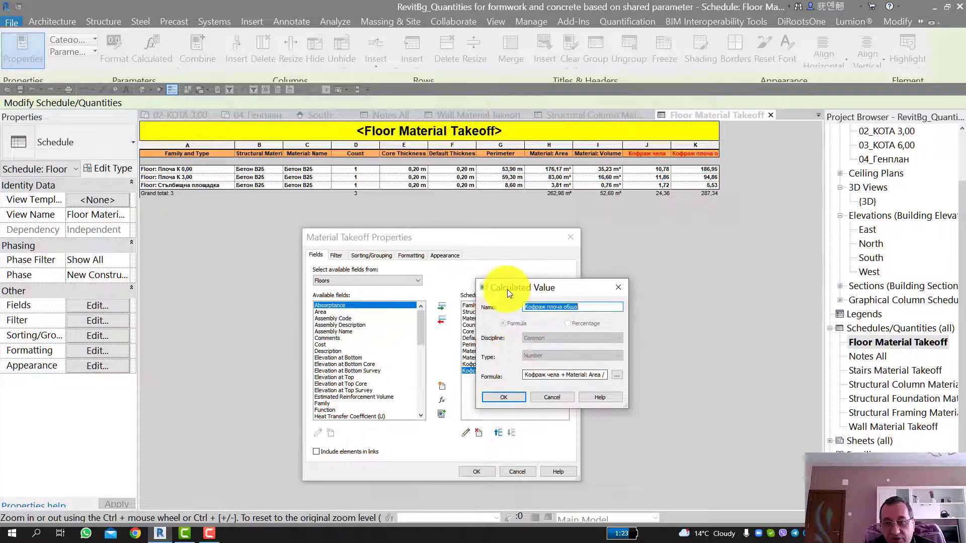
click(544, 398)
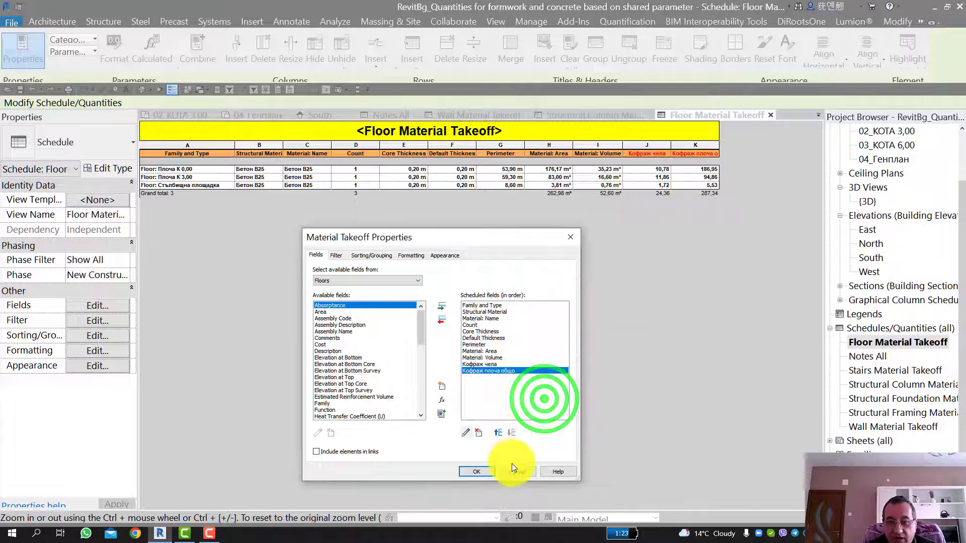
click(477, 471)
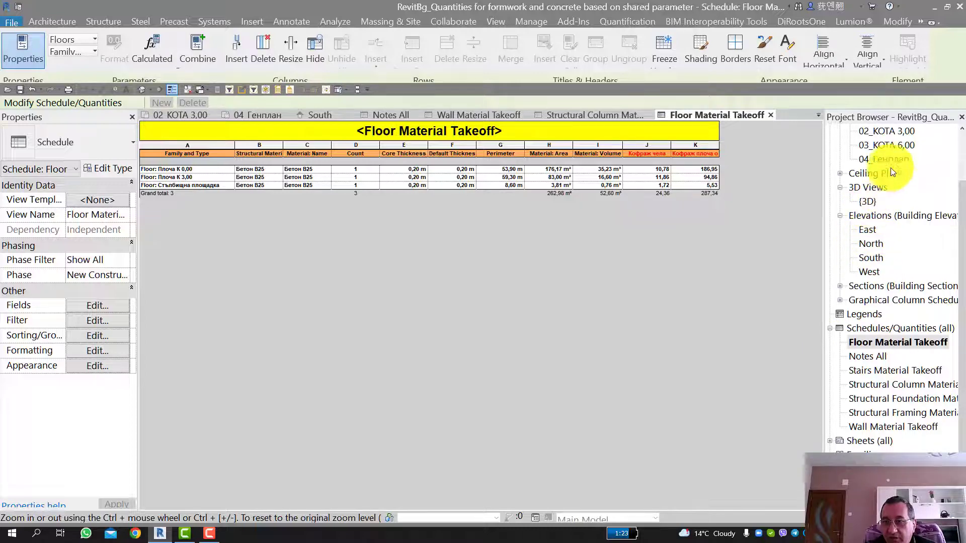
Step: From the 01_КОТА 0.00 plan, try to sketch a rectangular opening in the Плоча К 0,00 floor without attaching walls
scroll(900, 155, up, 3)
double_click(904, 171)
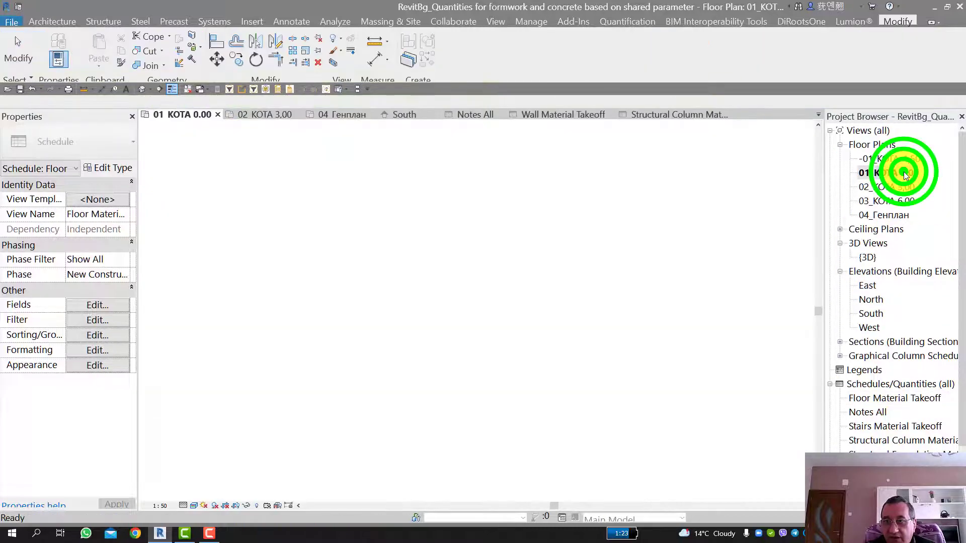
click(443, 253)
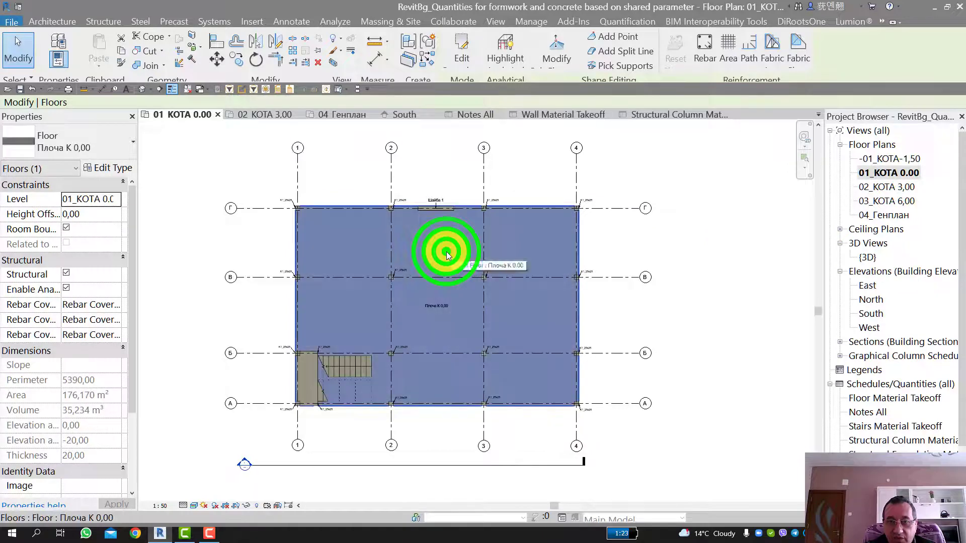
click(460, 54)
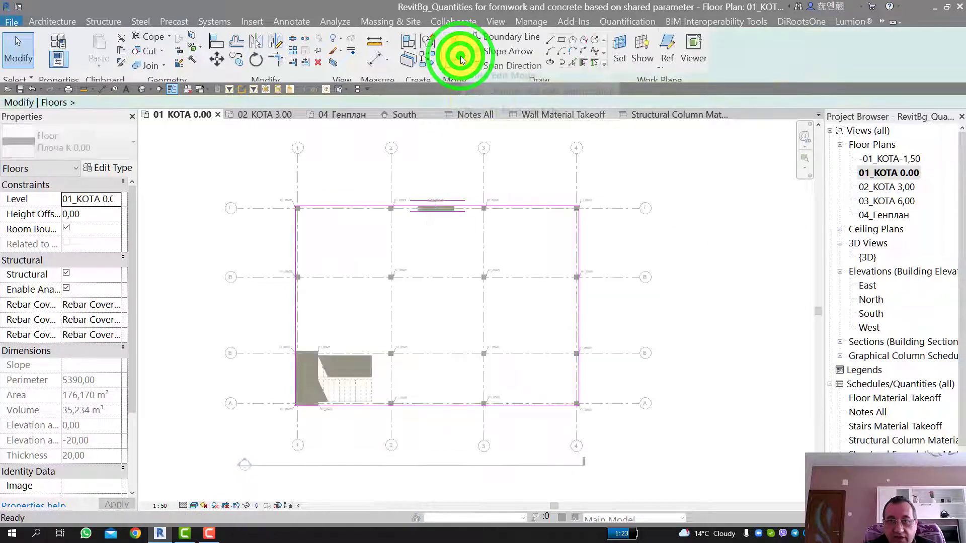
click(561, 40)
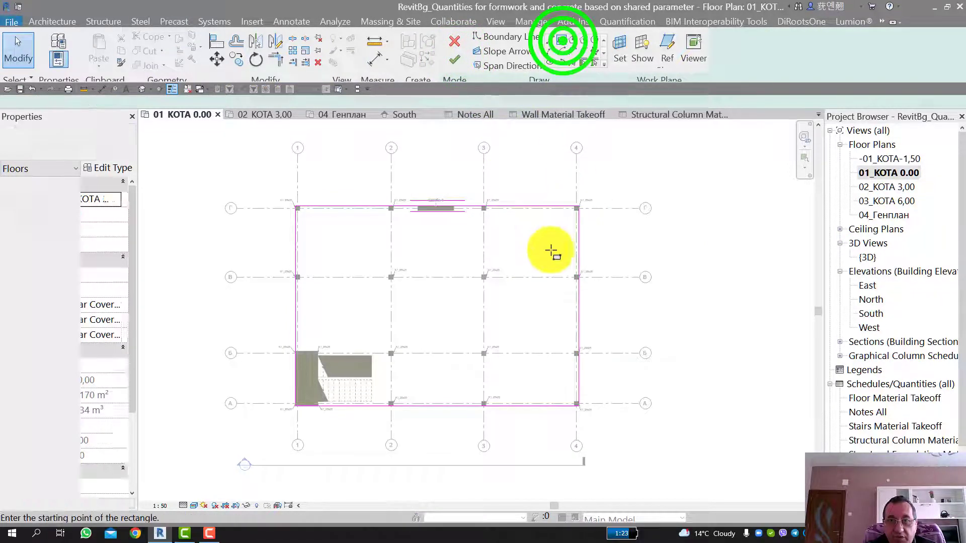
click(514, 233)
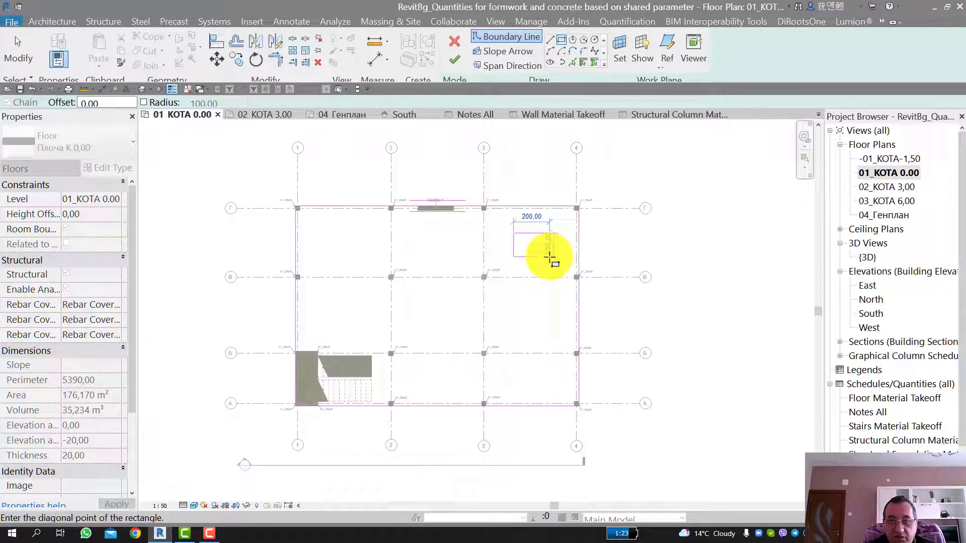
key(Escape)
key(Escape)
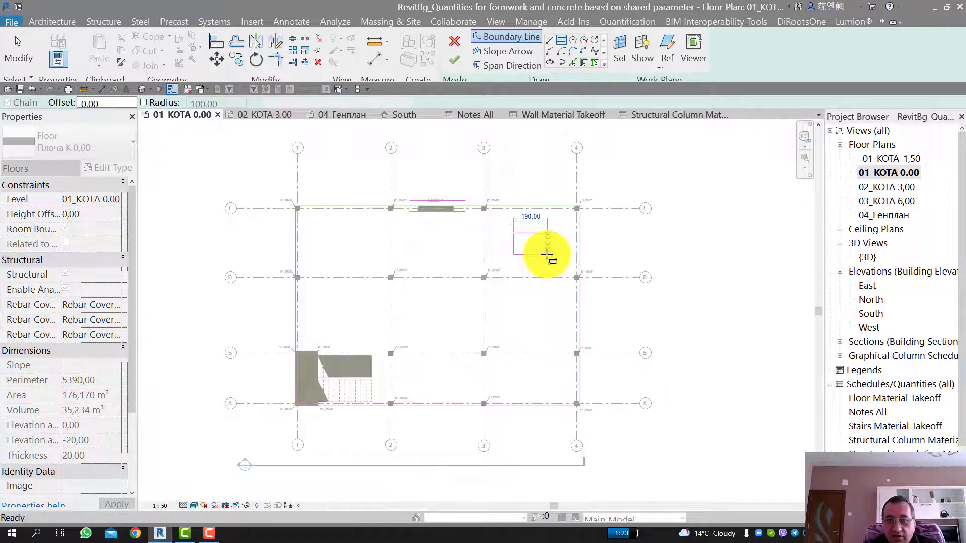
click(457, 61)
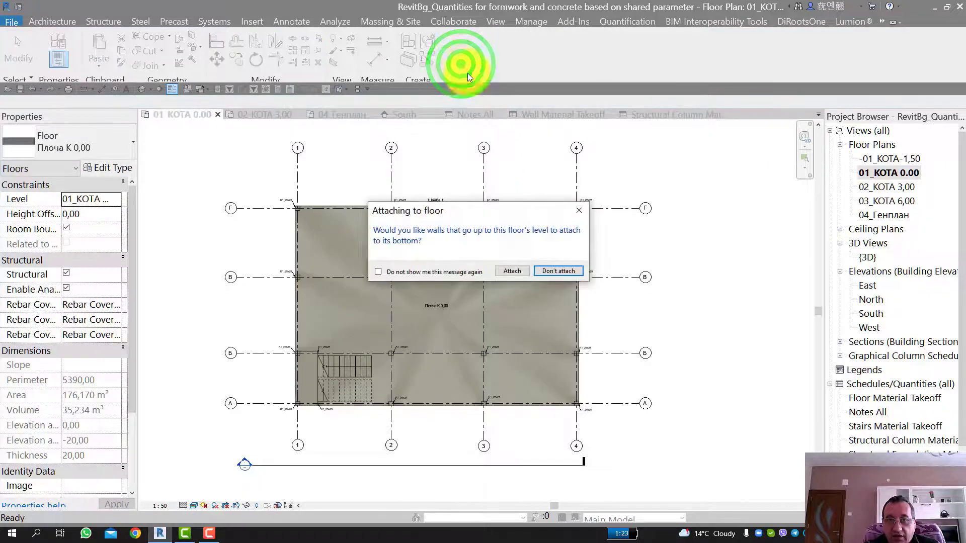
click(548, 271)
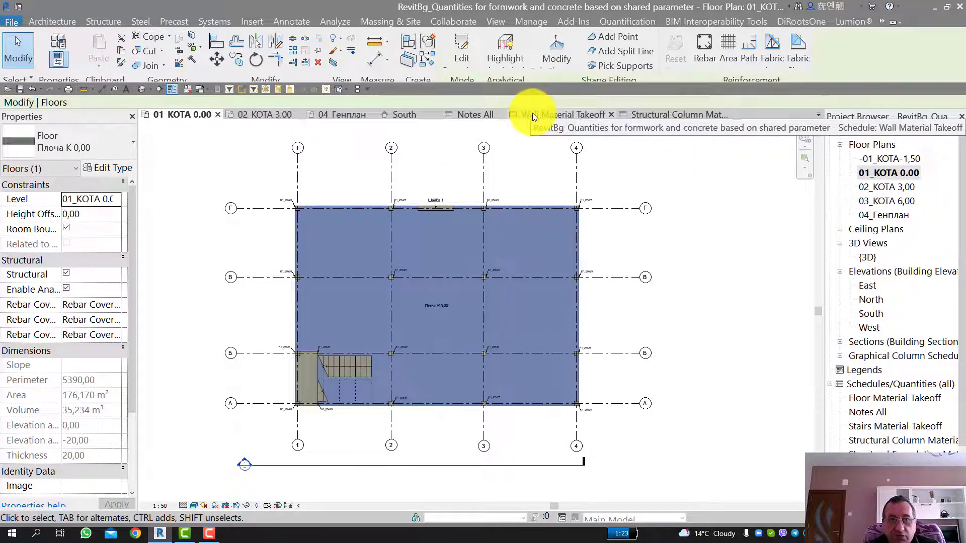
Step: Check the Плоча К 0,00 floor's quantities in the Floor Material Takeoff schedule and return to the 01_КОТА 0.00 plan
scroll(903, 398, down, 1)
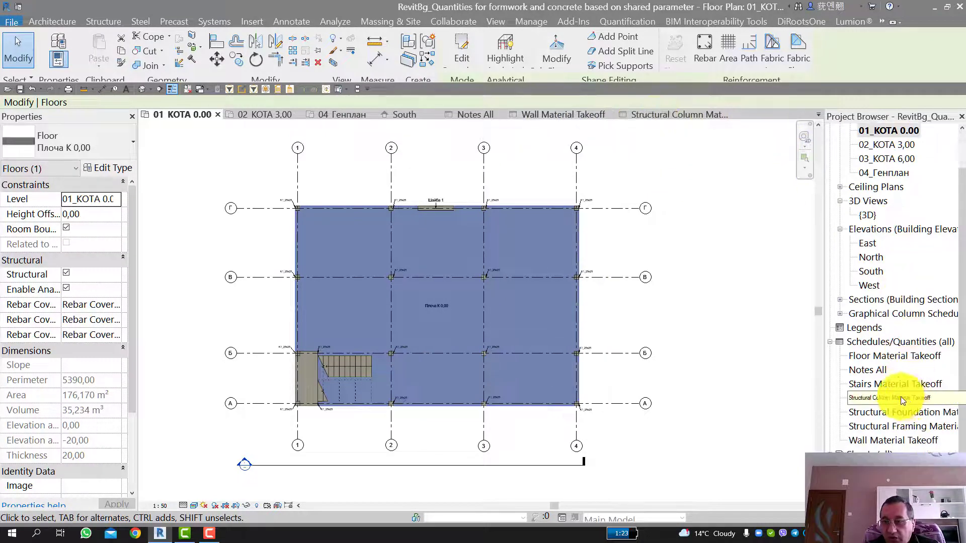
double_click(873, 357)
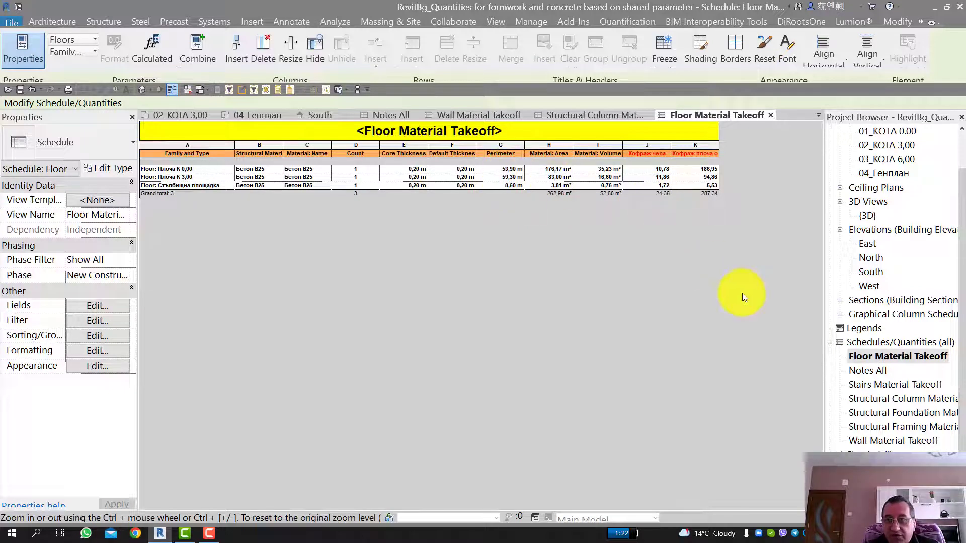
scroll(875, 208, up, 3)
double_click(891, 173)
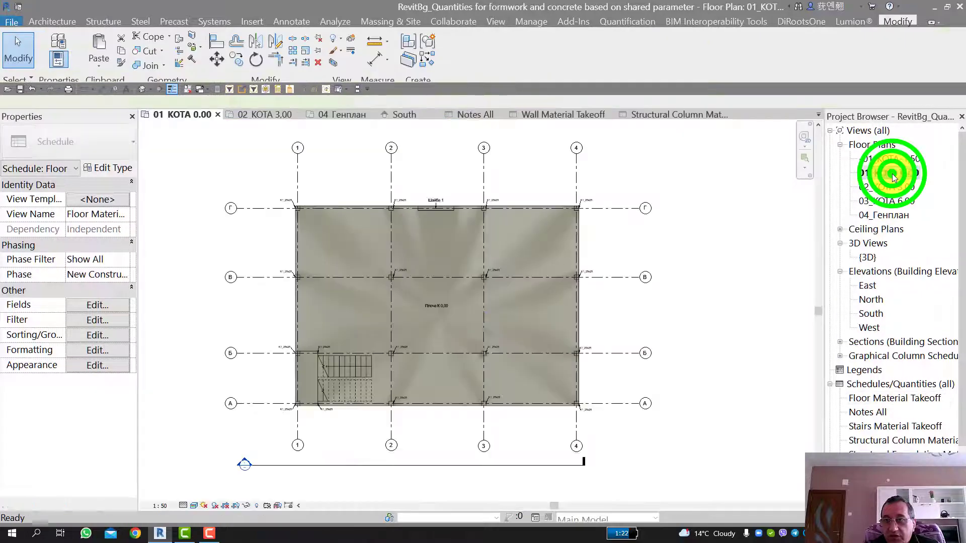
click(375, 379)
key(Escape)
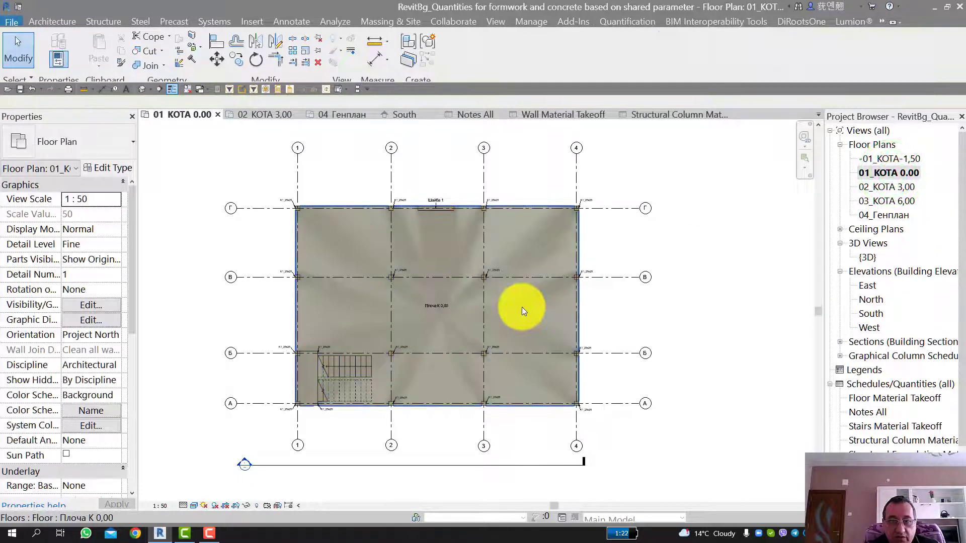
Step: Sketch a rectangular opening about 130 cm deep in the Плоча К 0,00 floor between grids 3–4 and В–Г, without attaching walls
click(522, 307)
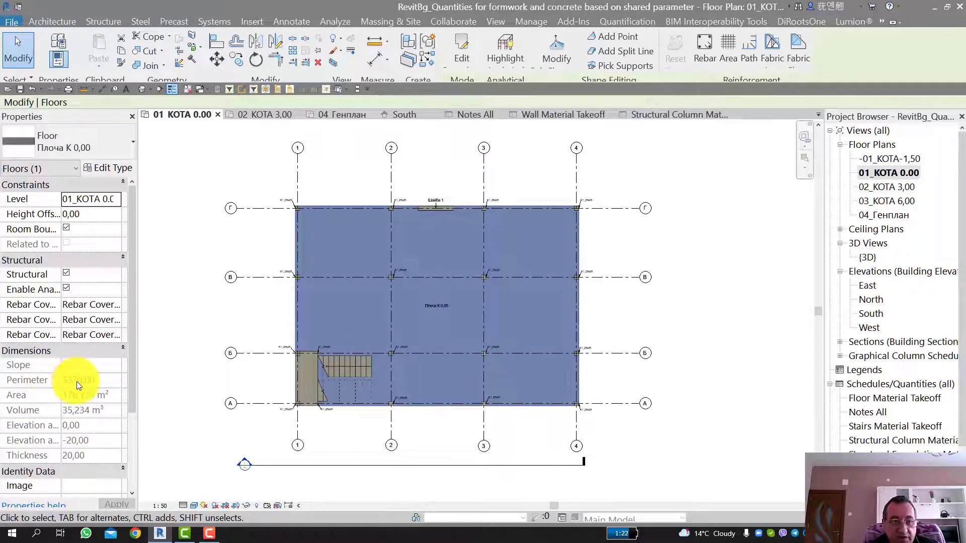
click(471, 56)
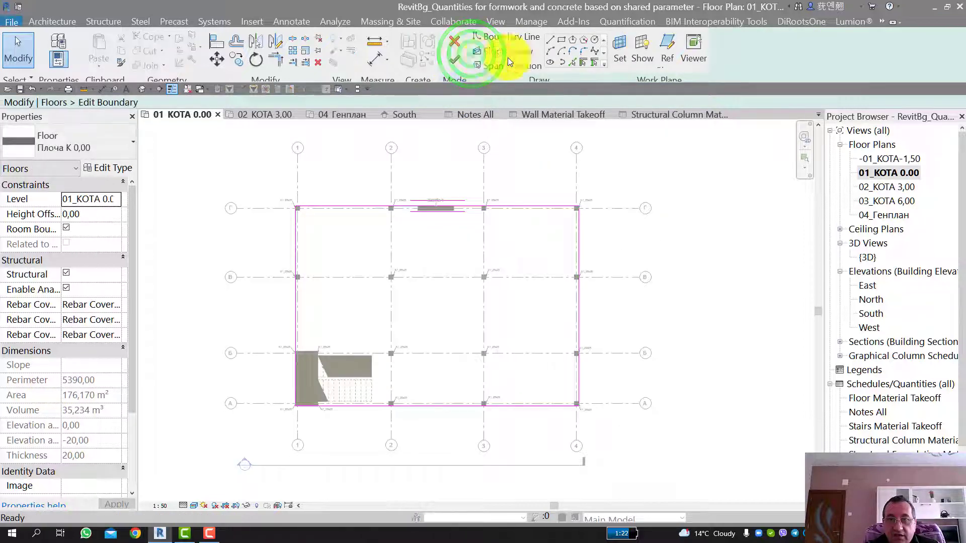
click(561, 40)
click(509, 231)
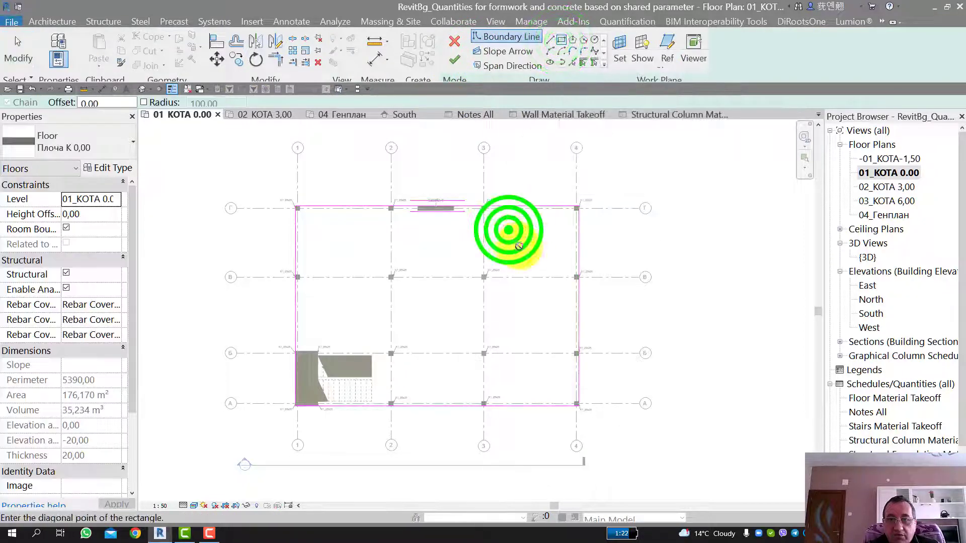
click(552, 254)
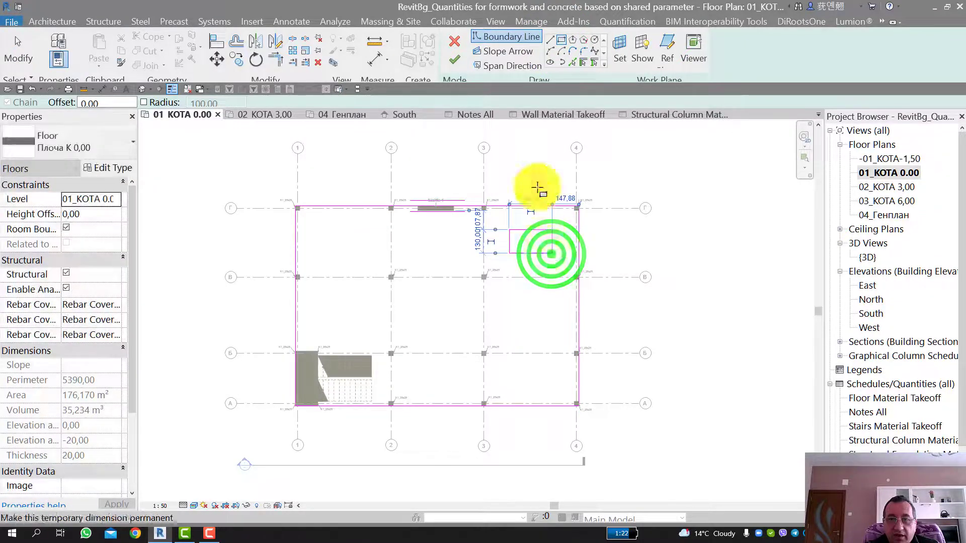
click(455, 59)
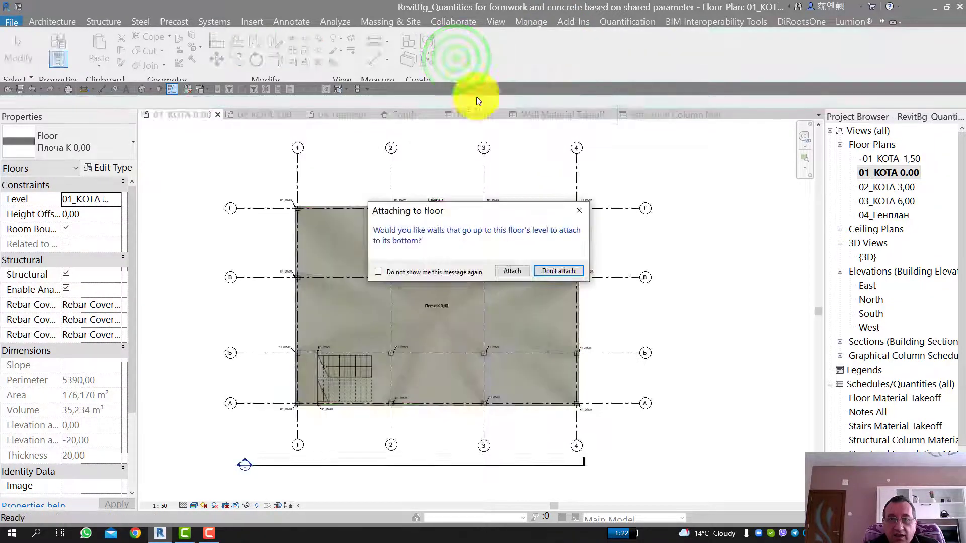
click(559, 268)
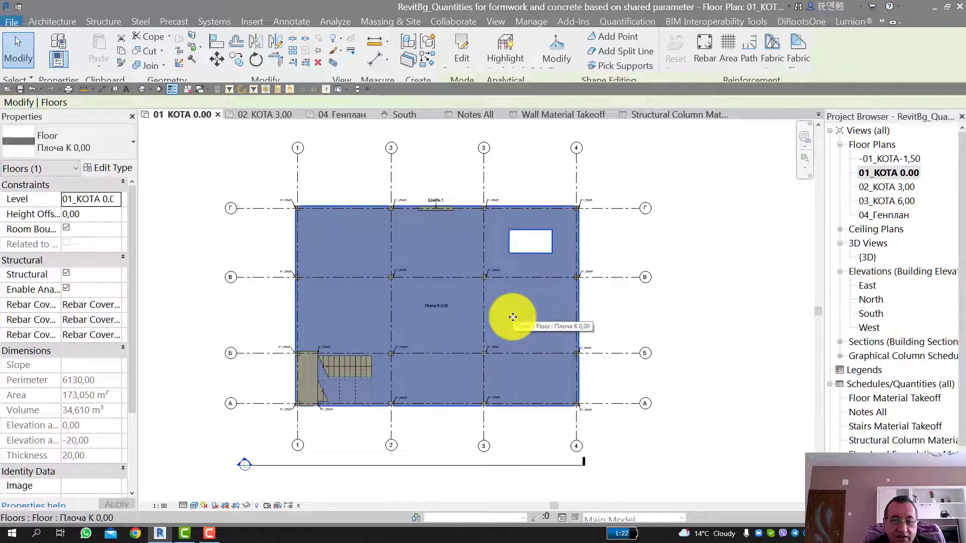
key(Escape)
Step: Round the Плоча К 0,00 floor's corner at grids А and 4 with a fillet arc of about 570 cm radius, unjoining the conflicting elements
click(532, 310)
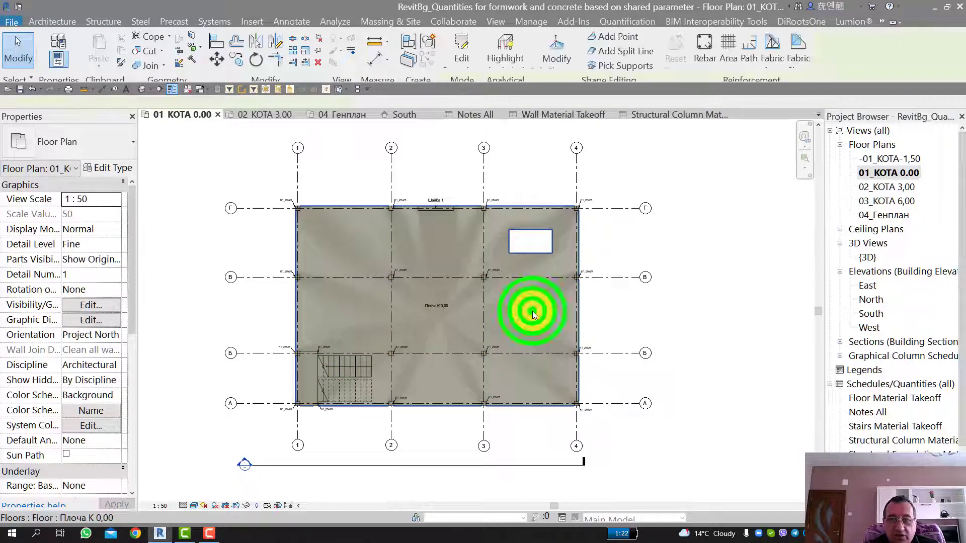
click(458, 59)
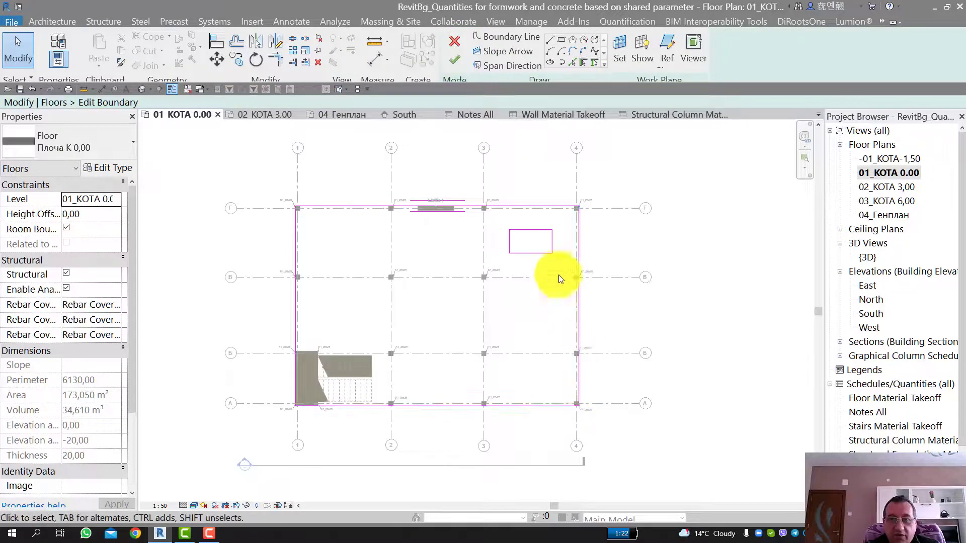
click(582, 50)
click(544, 406)
click(577, 383)
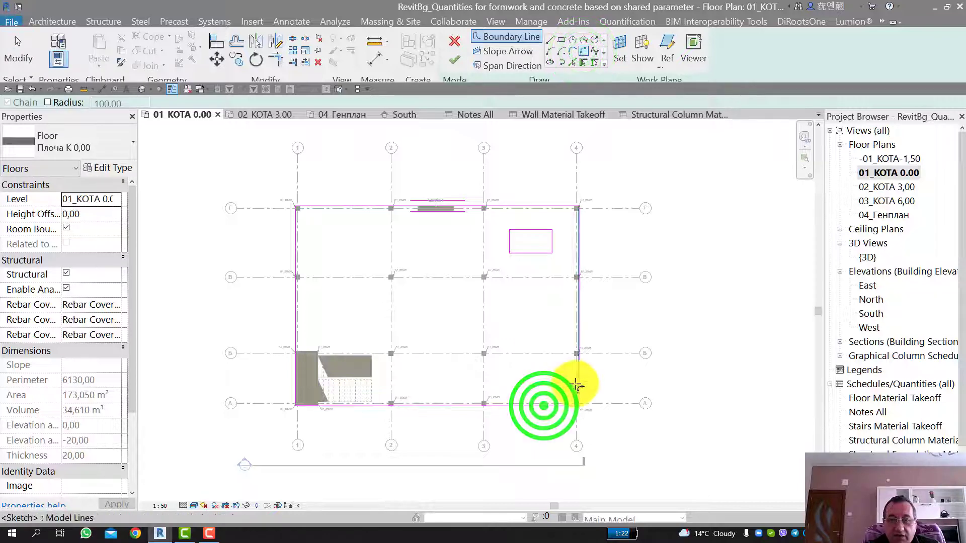
click(554, 371)
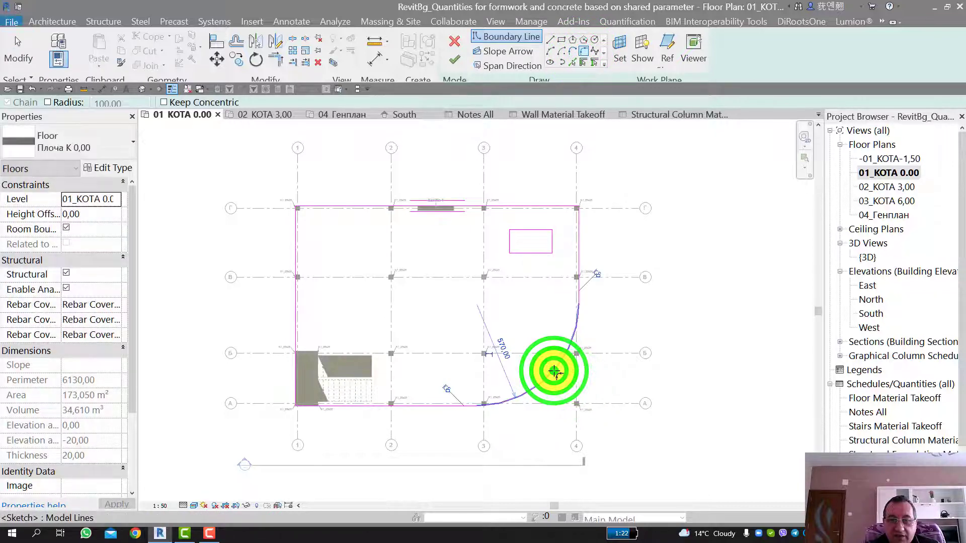
click(464, 64)
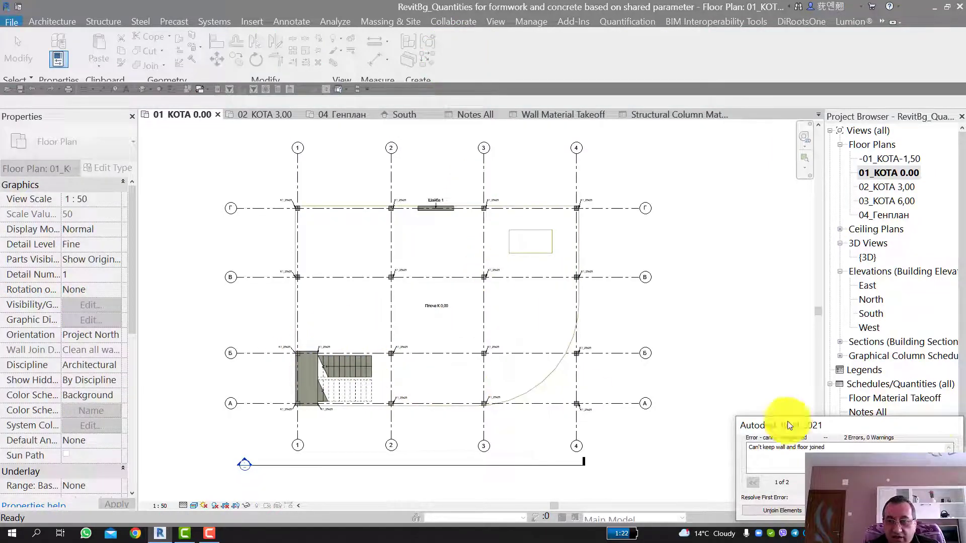
drag(922, 425, 883, 357)
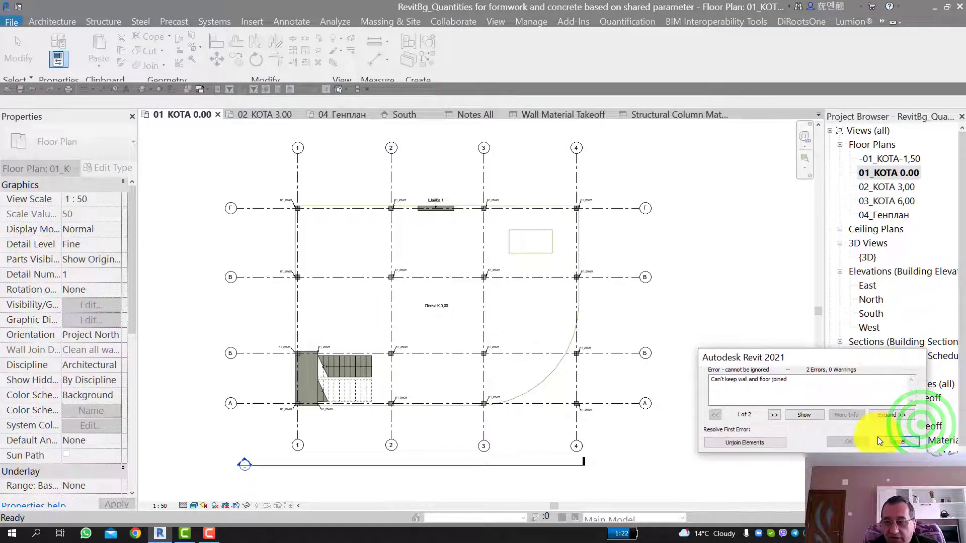
click(753, 441)
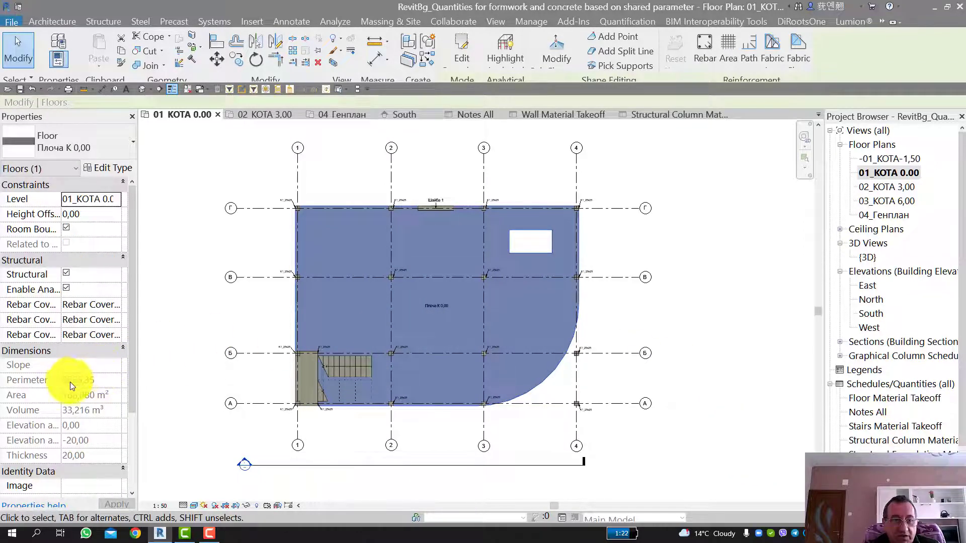
key(e)
key(b)
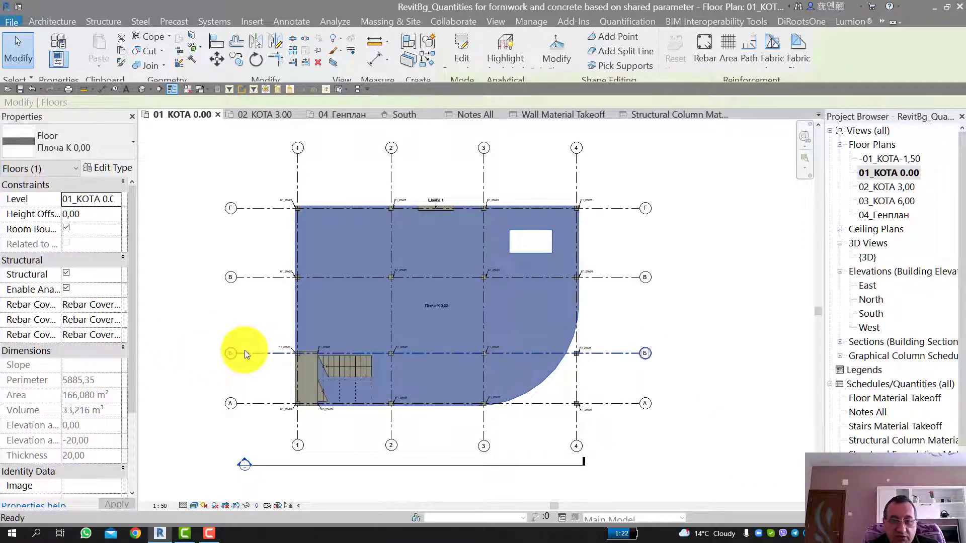
Step: Undo the rounded corner and the rectangular opening in the Плоча К 0,00 floor and check its dimensions
key(ctrl+z)
key(ctrl+z)
key(ctrl+z)
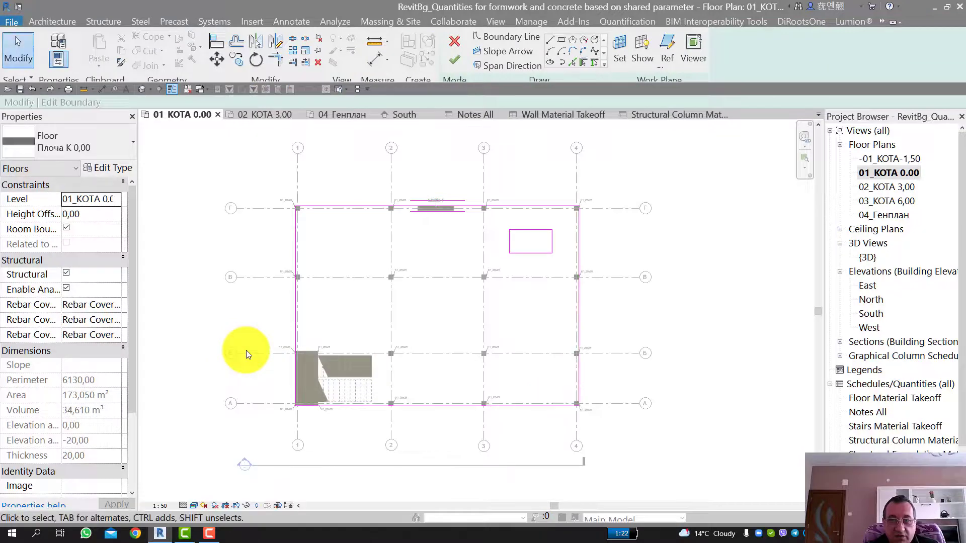
key(ctrl+z)
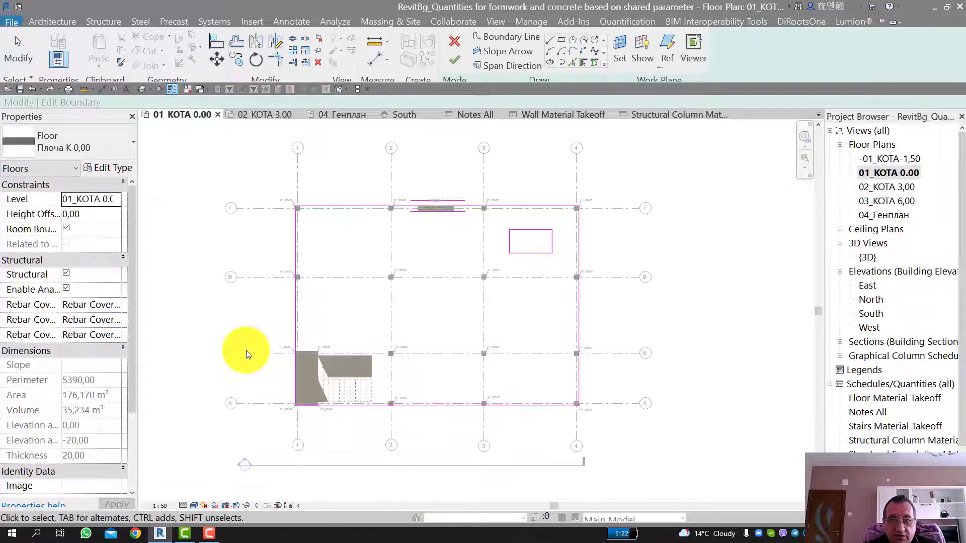
click(456, 60)
click(565, 274)
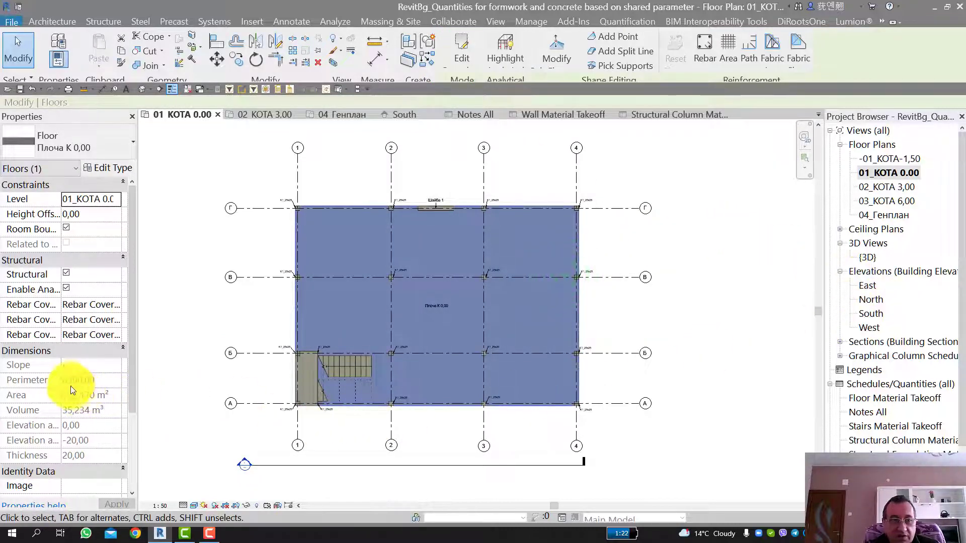
click(773, 254)
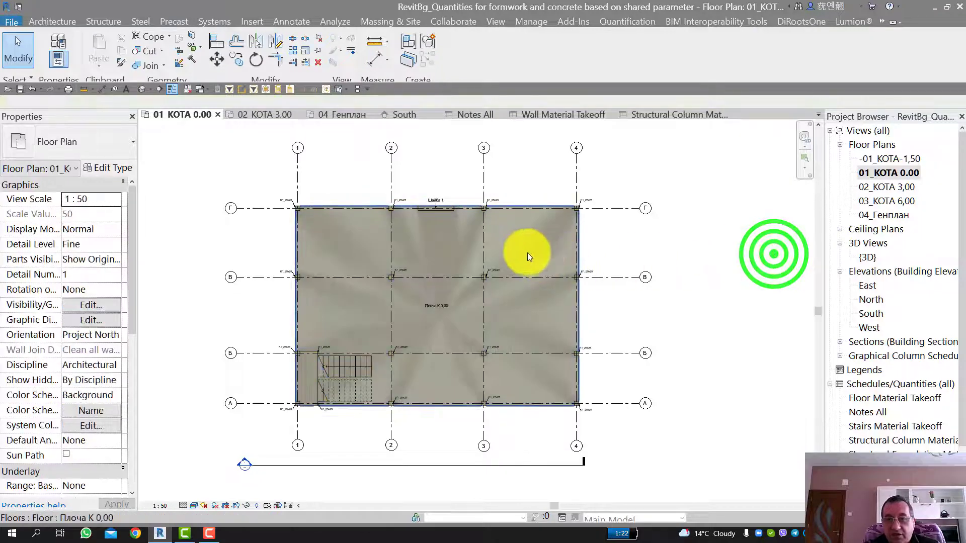
Step: Review the floor areas, volumes and formwork quantities in the Floor Material Takeoff schedule
scroll(526, 251, up, 2)
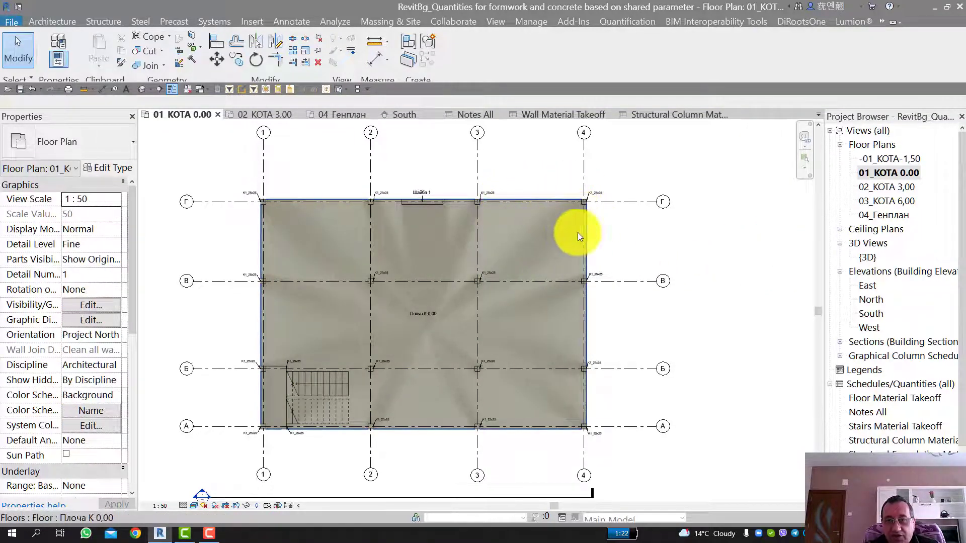
scroll(873, 393, down, 1)
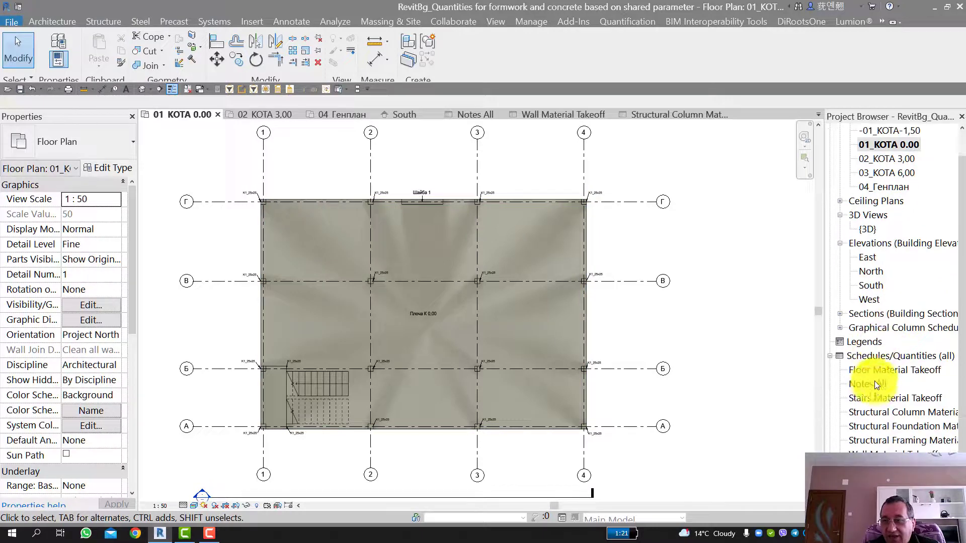
click(874, 370)
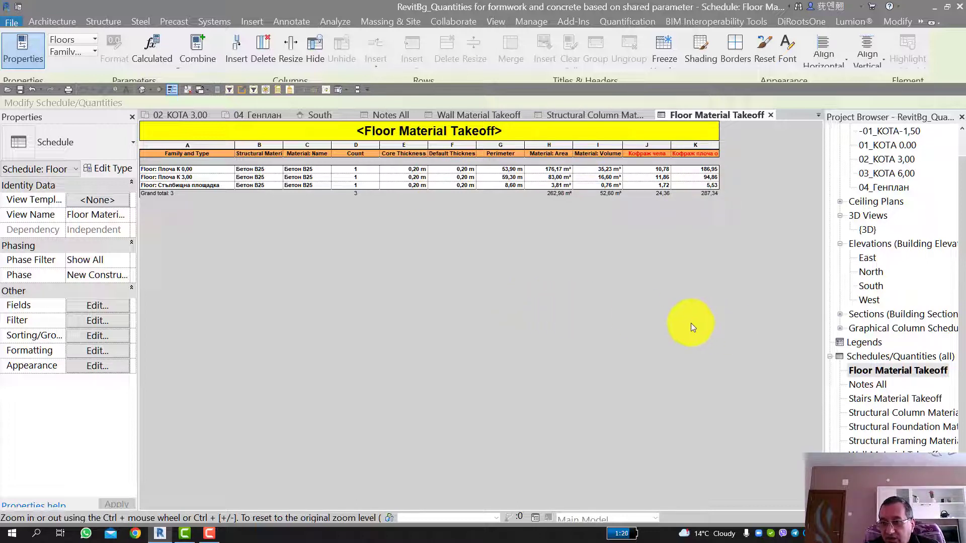
Step: Open the {3D} view and inspect the upper cast-in-place stair flight's properties
scroll(867, 245, up, 1)
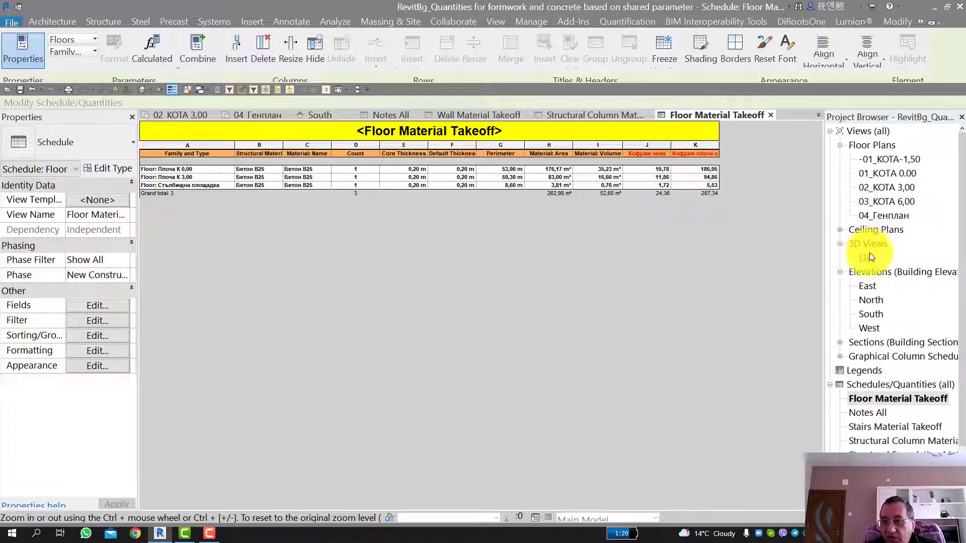
double_click(869, 254)
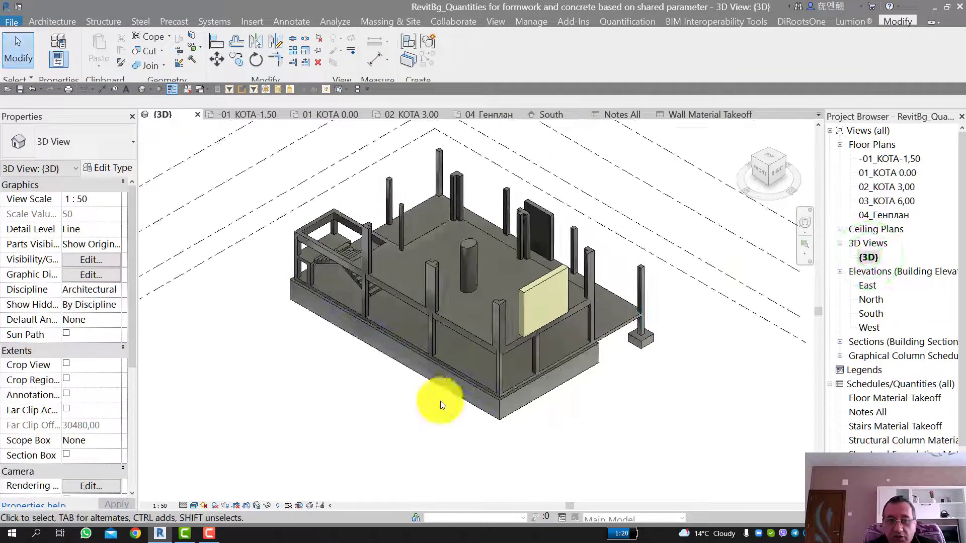
drag(763, 170, 805, 182)
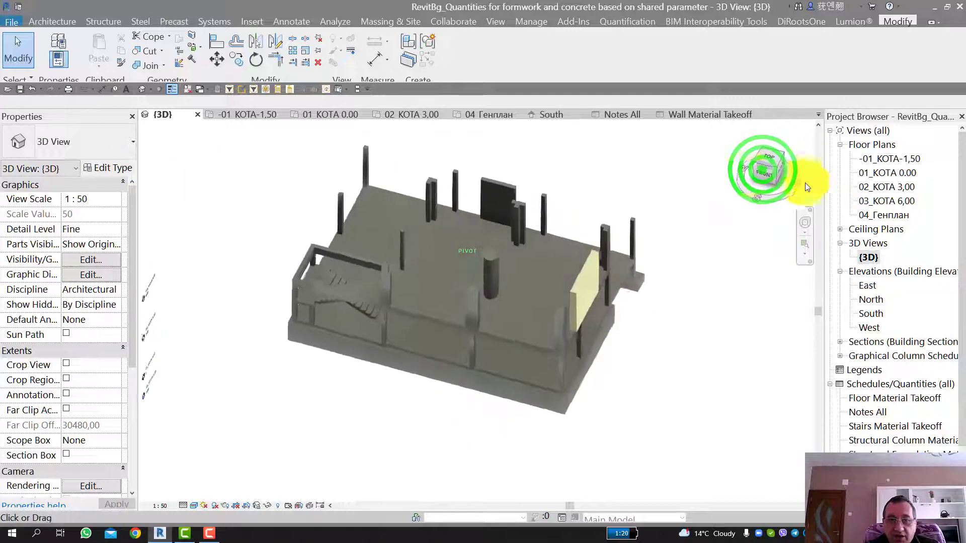
scroll(326, 298, up, 5)
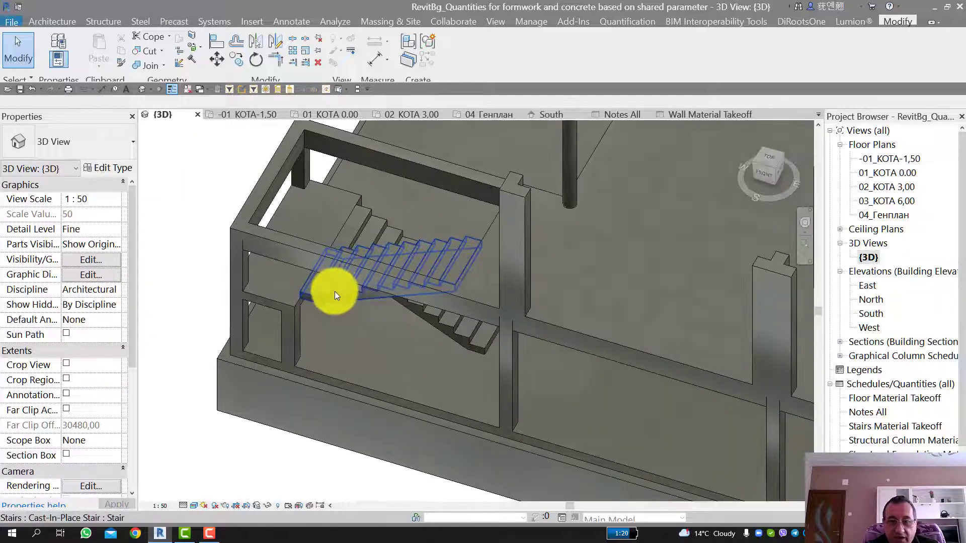
click(335, 293)
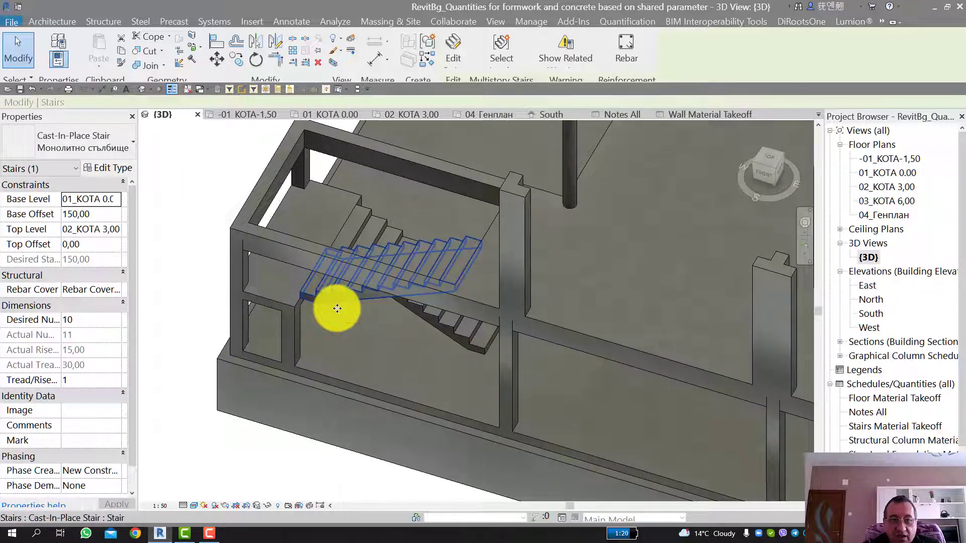
scroll(347, 307, down, 2)
Step: Review the material volume, area, riser height and tread depth in the Stairs Material Takeoff schedule
scroll(830, 390, down, 1)
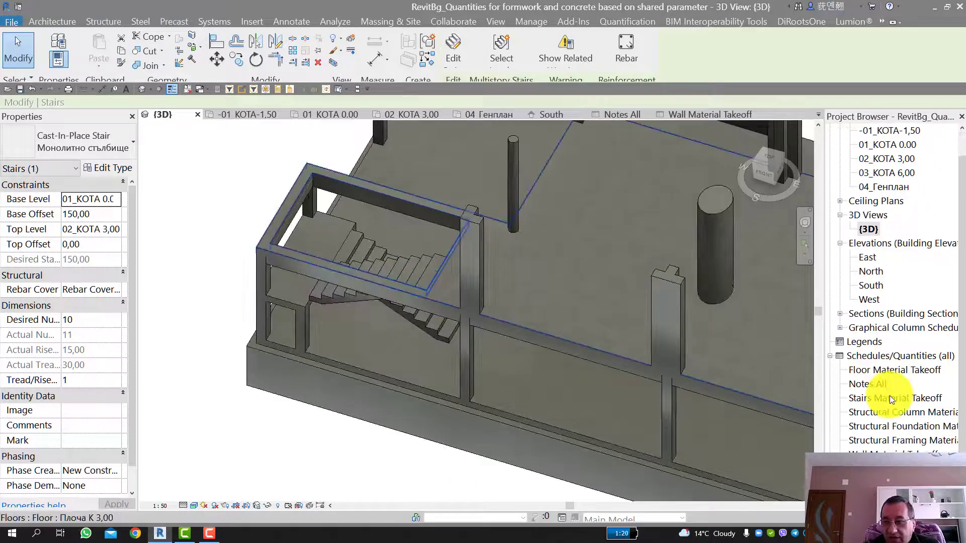
scroll(890, 397, down, 1)
click(876, 369)
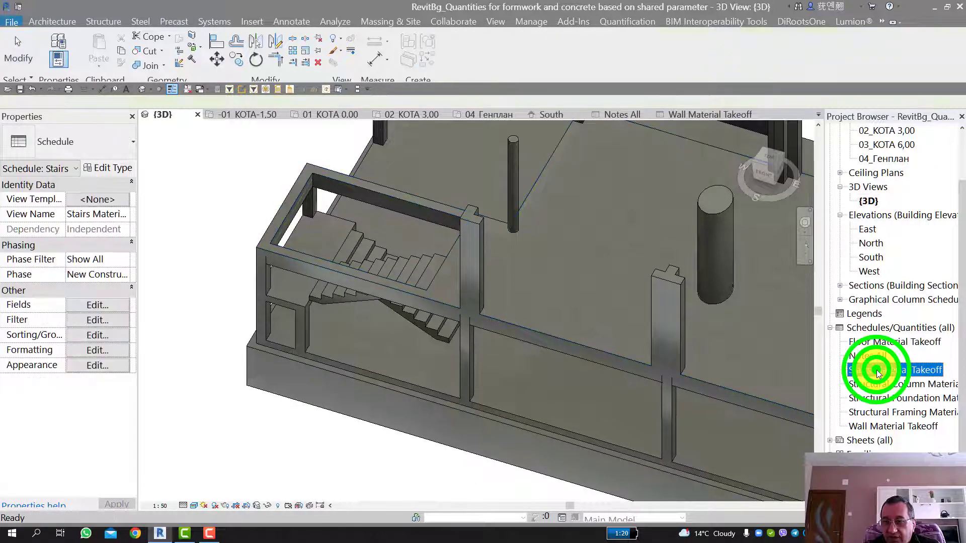
double_click(877, 370)
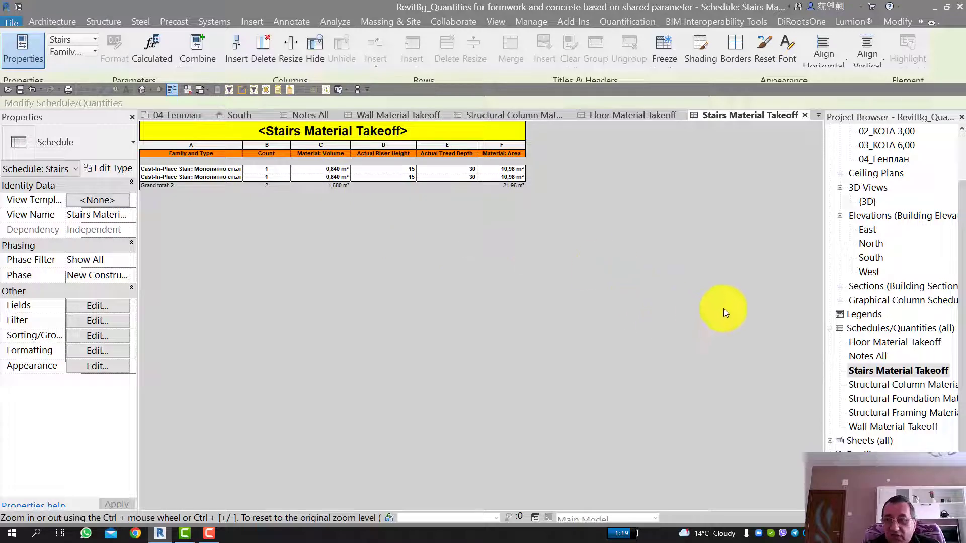
Step: Return to the {3D} view and examine the cast-in-place stair flight's steps and underside up close
click(865, 204)
double_click(865, 204)
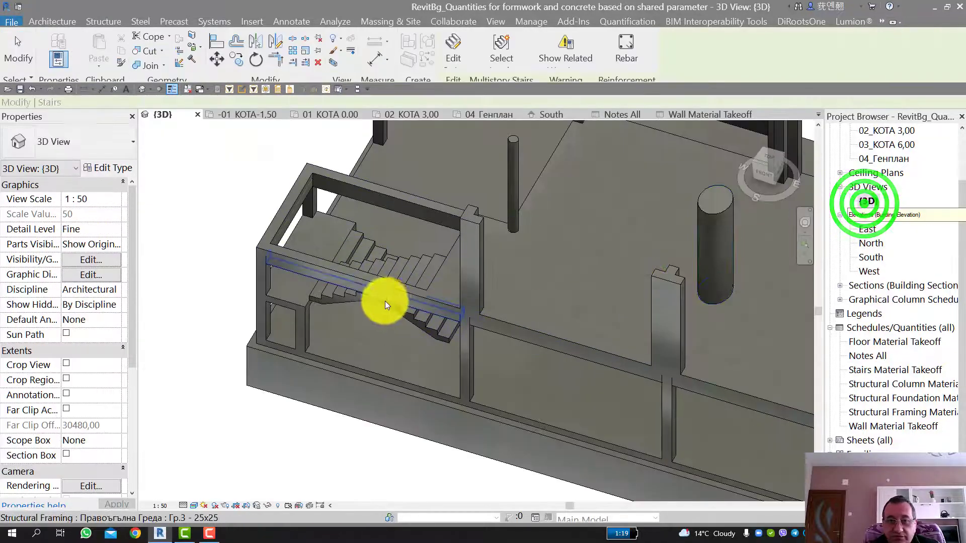
scroll(385, 301, up, 3)
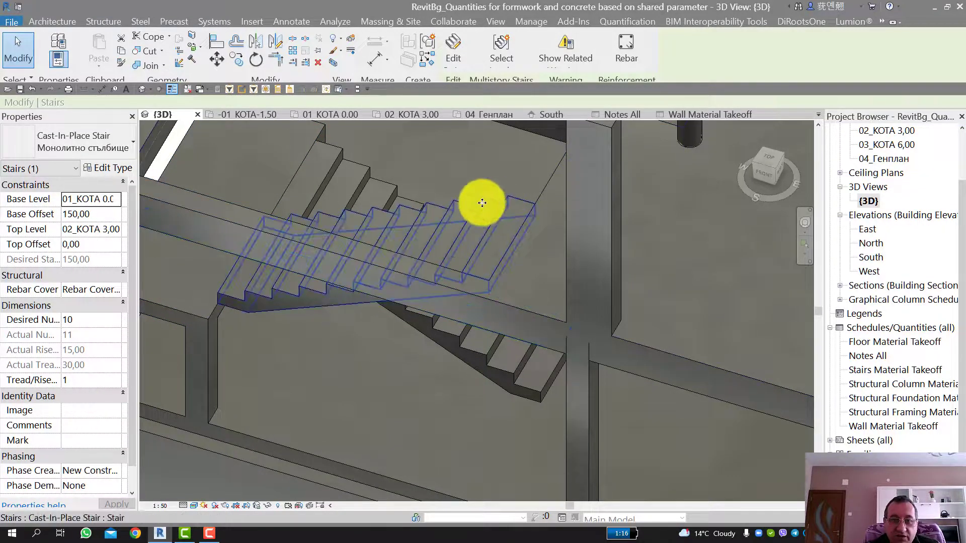
scroll(472, 209, down, 6)
Step: Inspect the properties of the 100x100x50 rectangular foundation under the building's outer corner column
shift+middle_drag(468, 236, 629, 201)
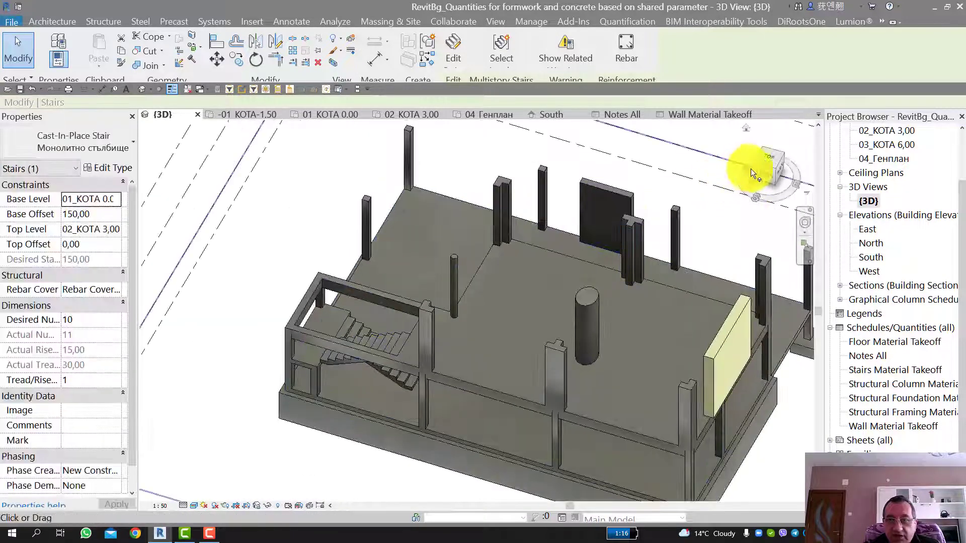
click(768, 170)
drag(806, 161, 207, 154)
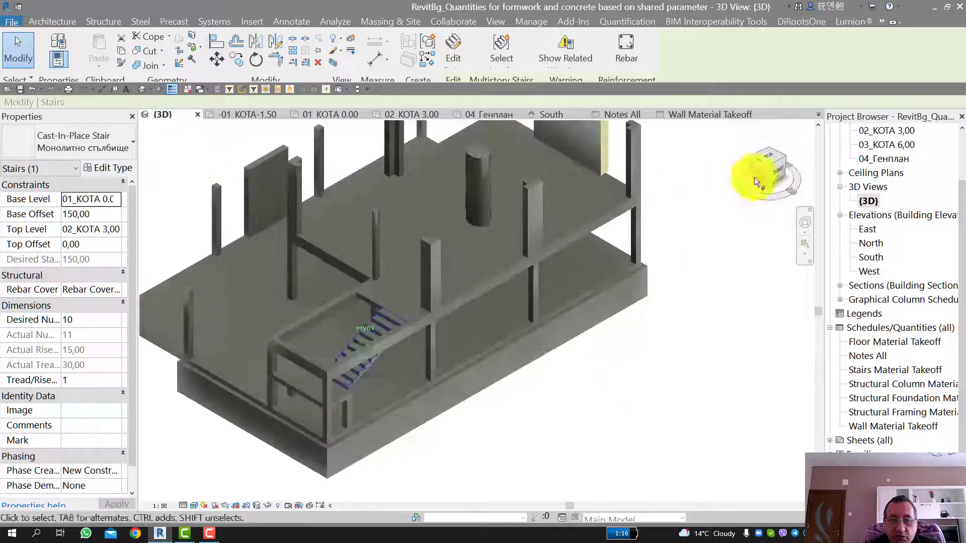
scroll(493, 298, down, 3)
scroll(313, 370, up, 3)
click(309, 345)
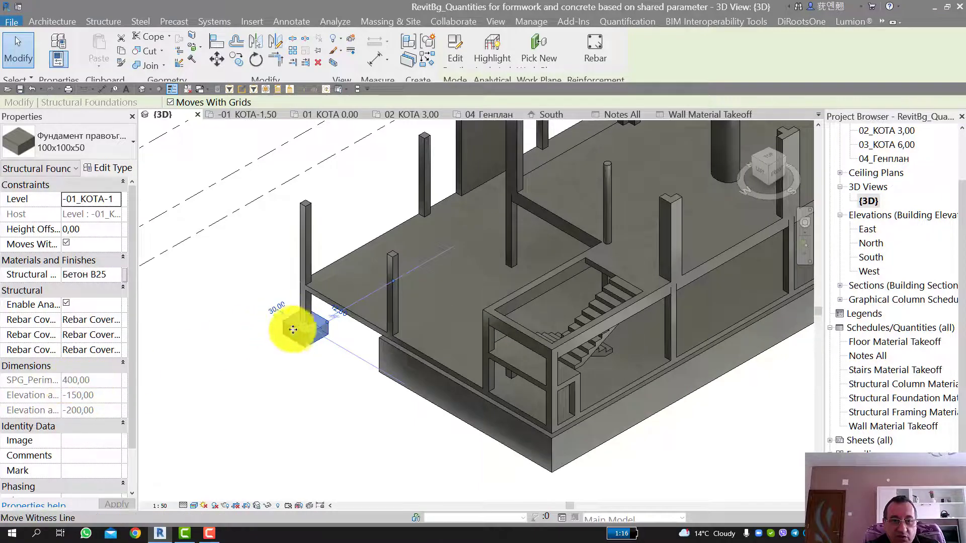
scroll(304, 327, up, 2)
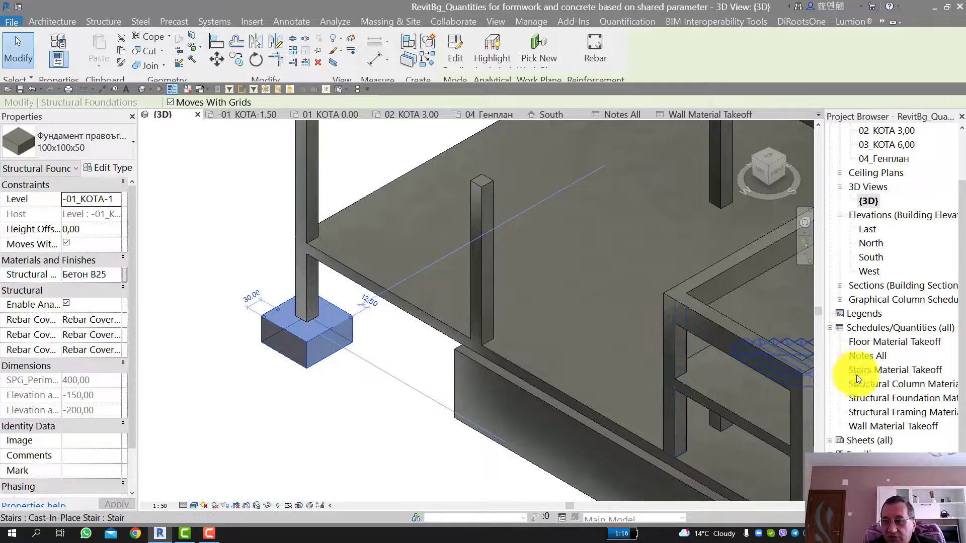
Step: Open the Structural Foundation Material Takeoff schedule and widen its Family and Type column to fit the full type names
click(901, 401)
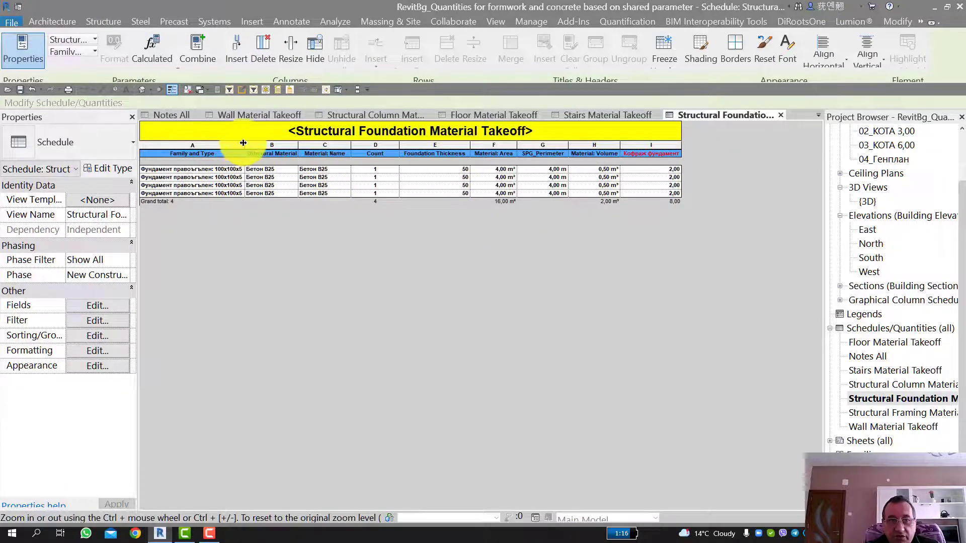
click(262, 146)
drag(245, 145, 262, 145)
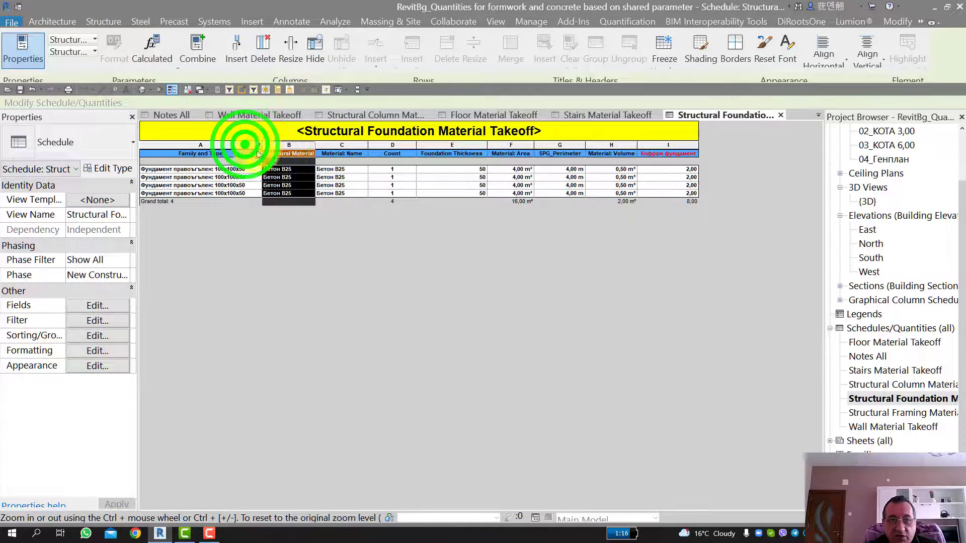
click(282, 237)
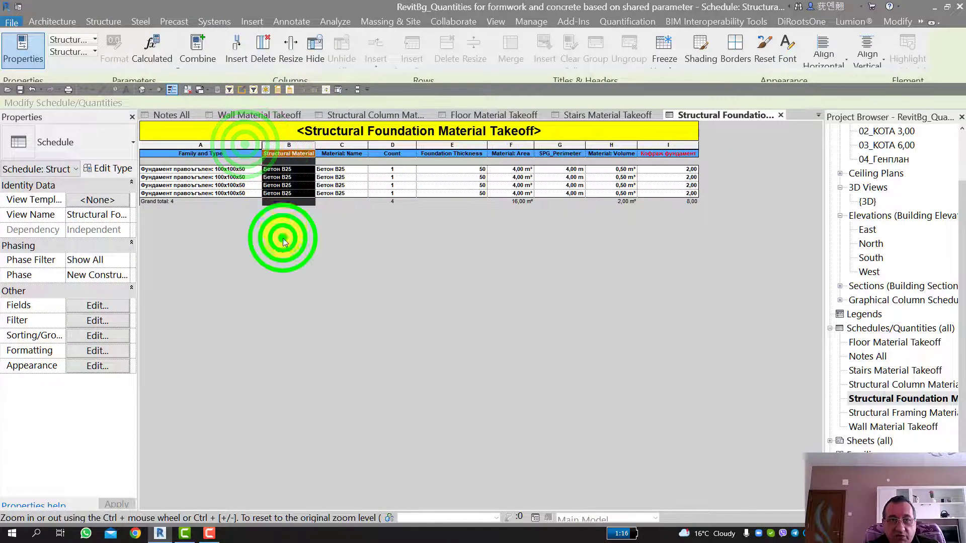
click(349, 227)
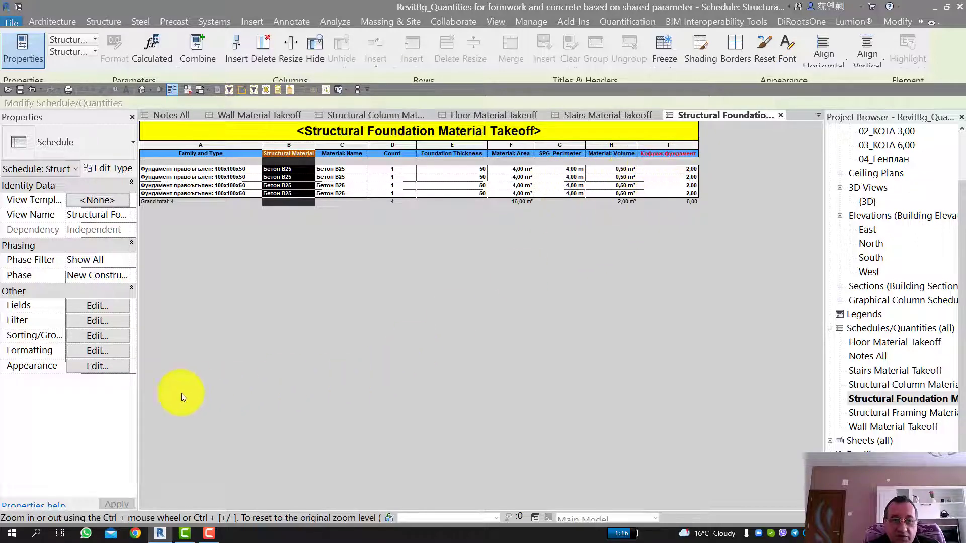
Step: Examine the formula of the calculated field Кофраж фундамент in the foundation schedule's fields, leaving everything as it is
click(97, 305)
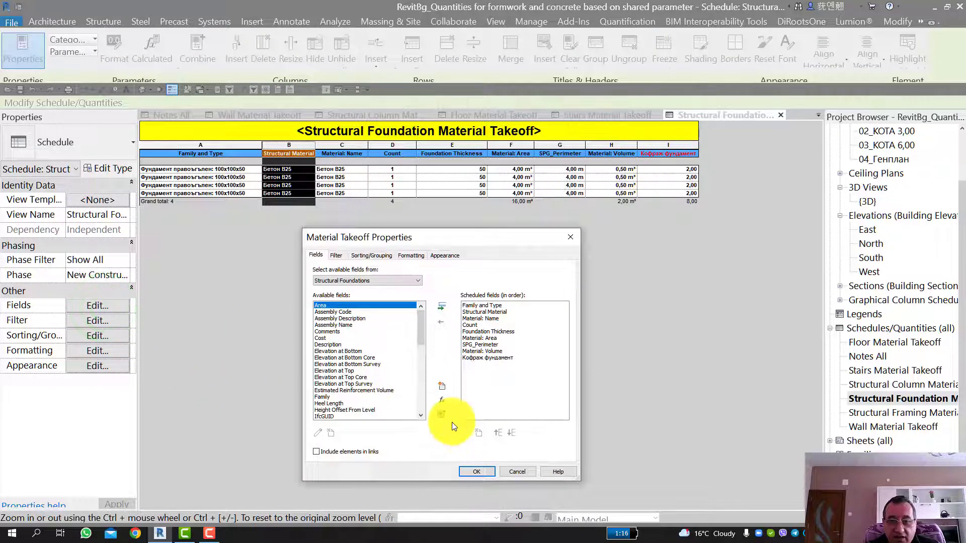
click(483, 357)
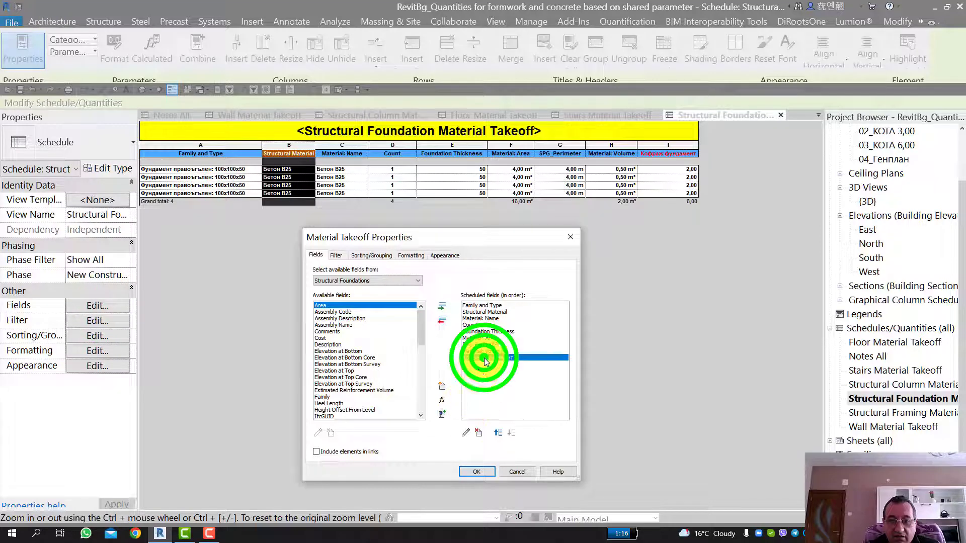
click(465, 432)
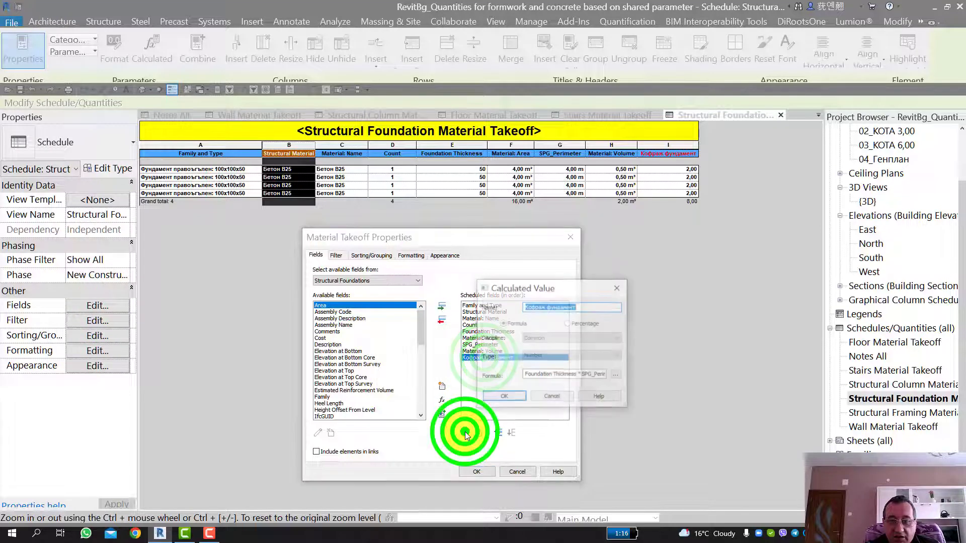
click(560, 397)
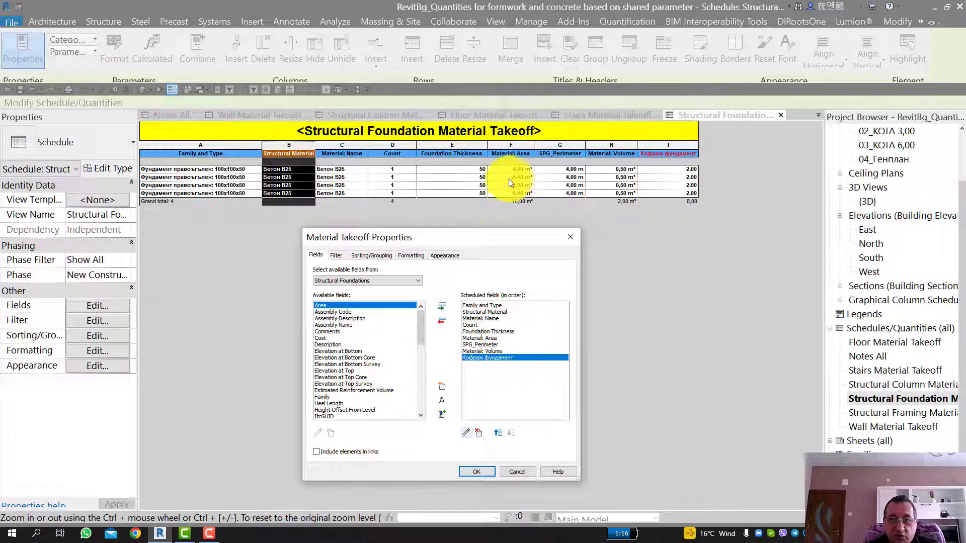
click(514, 472)
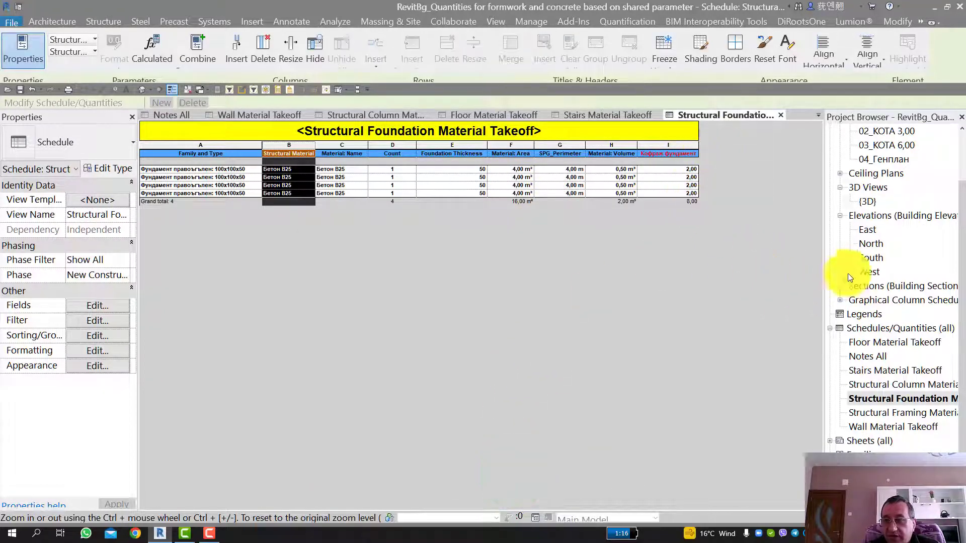
Step: Return to the {3D} view and inspect the properties of the foundation wall Стена основи 8 below the staircase
double_click(868, 202)
scroll(536, 302, down, 5)
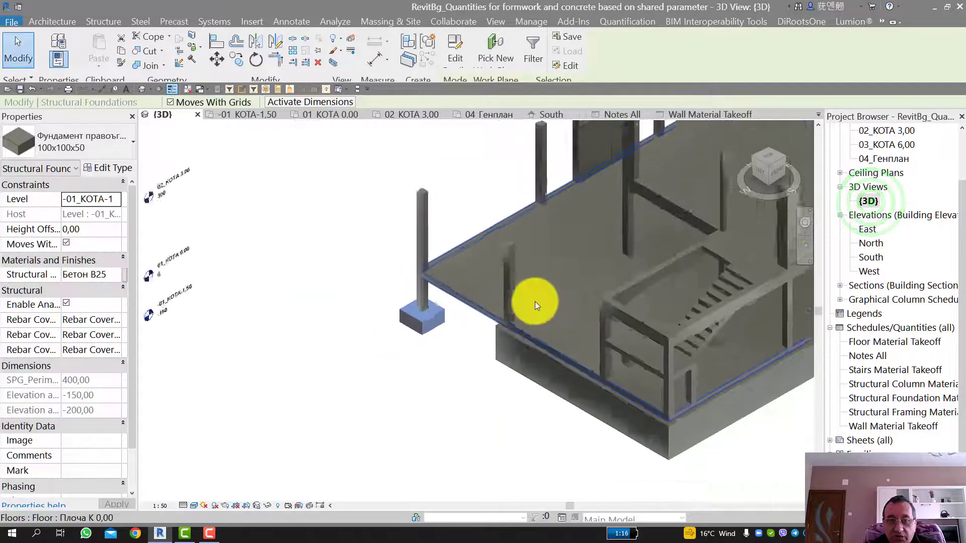
scroll(495, 327, up, 5)
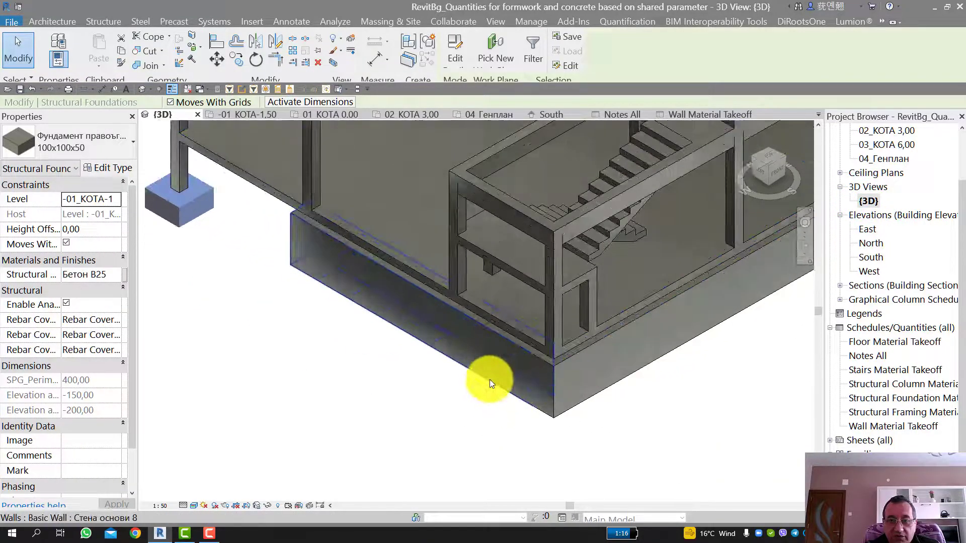
click(490, 379)
scroll(44, 438, down, 2)
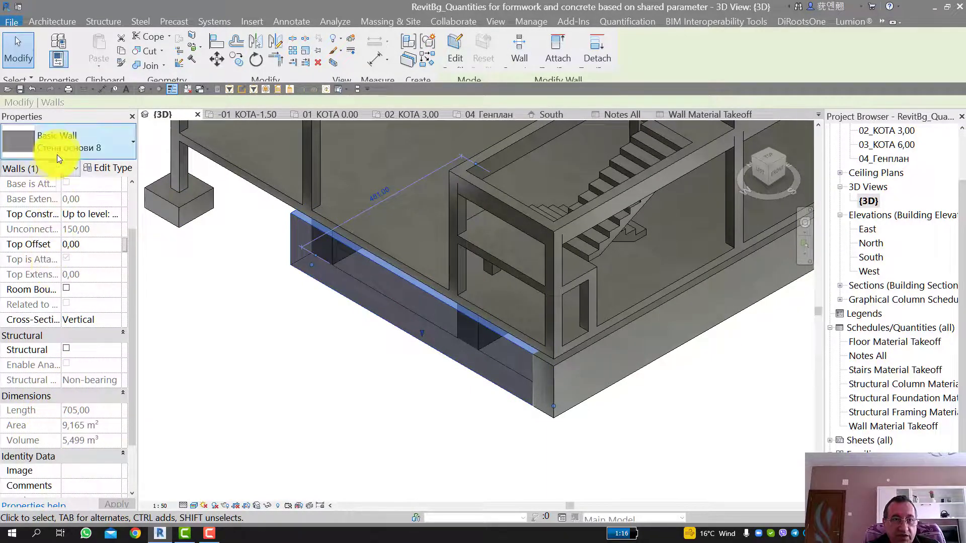
Step: Review the wall areas, volumes and formwork columns in the Wall Material Takeoff schedule
click(890, 427)
double_click(890, 427)
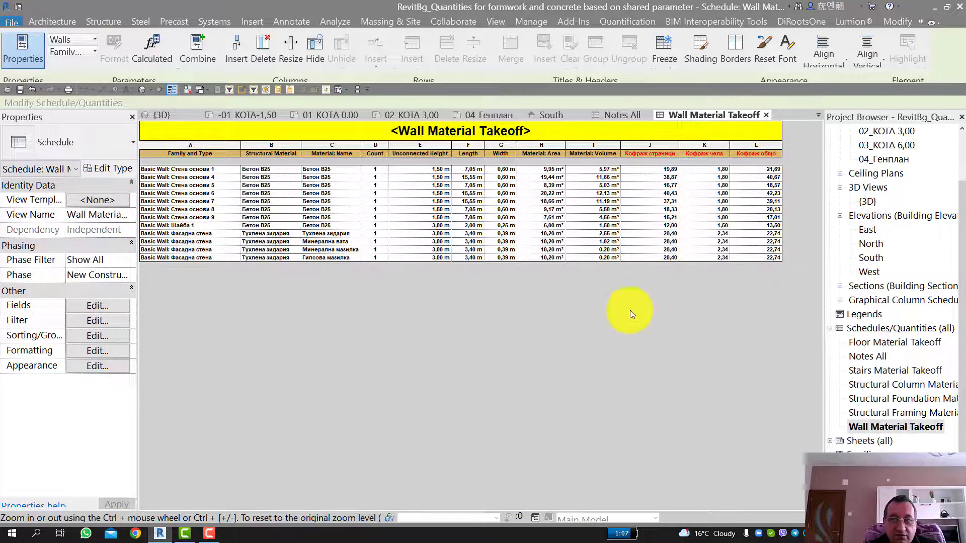
click(547, 330)
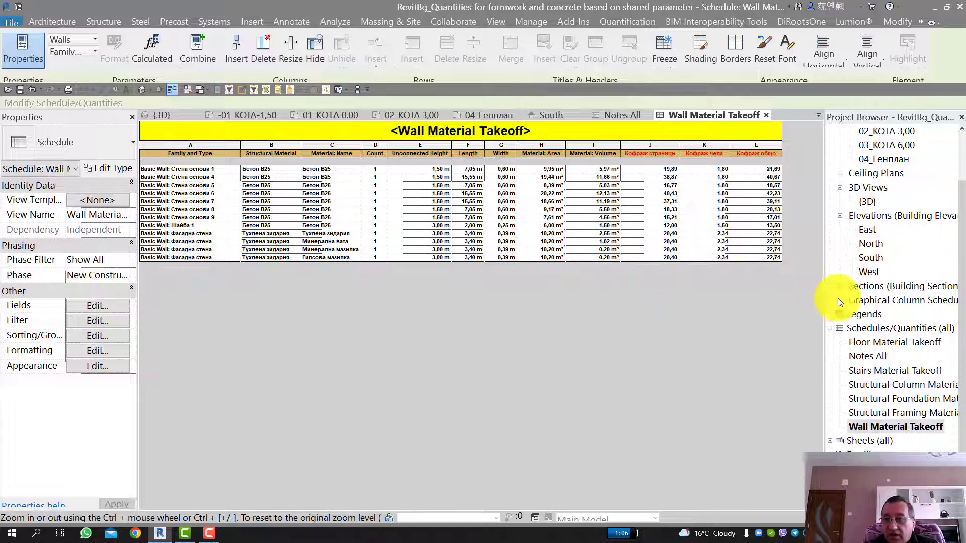
Step: Return to the {3D} view, deselect the foundation wall and view the whole building
double_click(870, 201)
scroll(629, 298, down, 4)
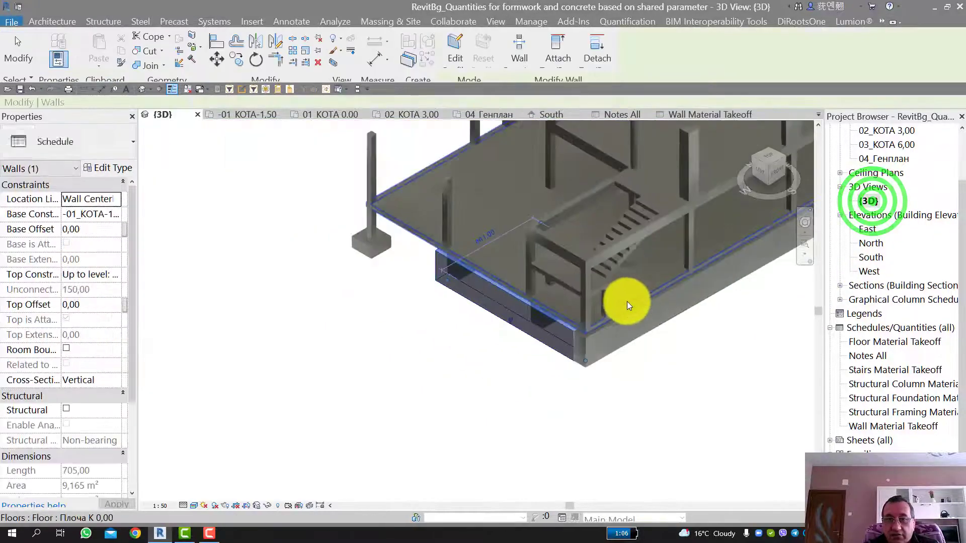
click(518, 350)
middle_drag(474, 346, 388, 406)
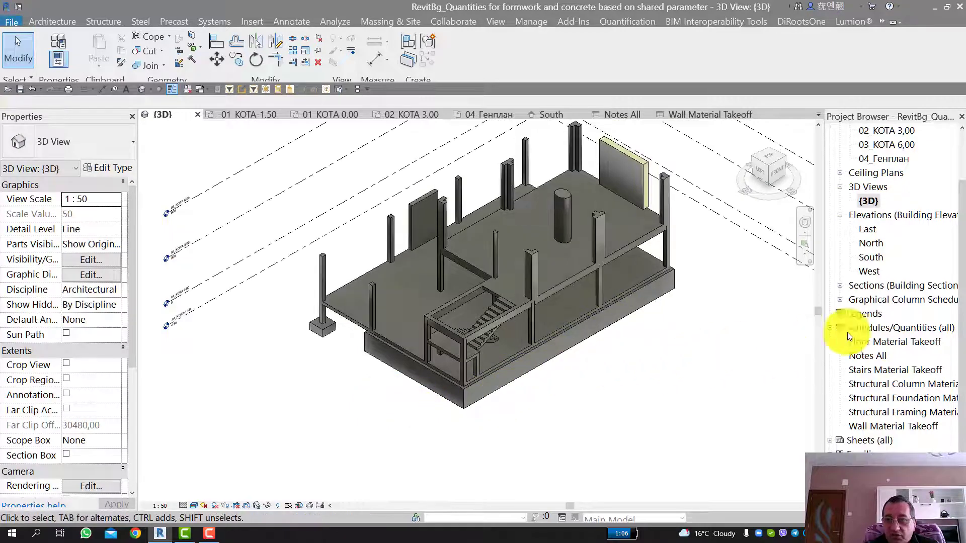
scroll(881, 308, up, 2)
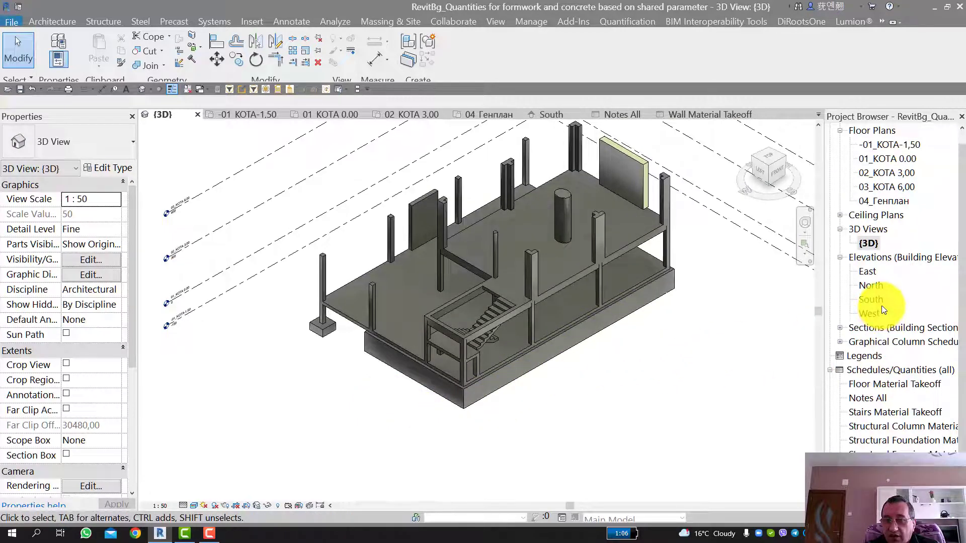
scroll(883, 251, up, 1)
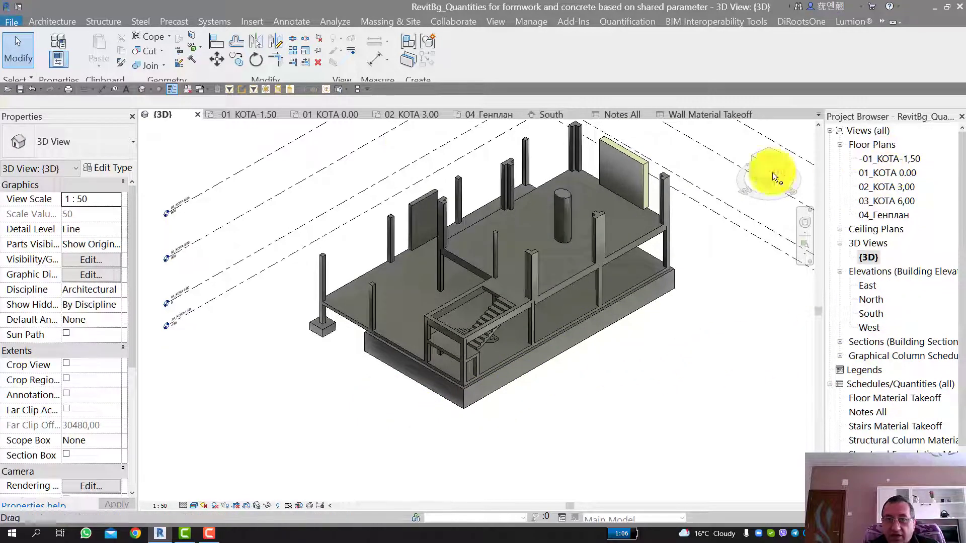
Step: Open the -01_КОТА-1,50 floor plan and examine the foundation walls and their tags
click(249, 114)
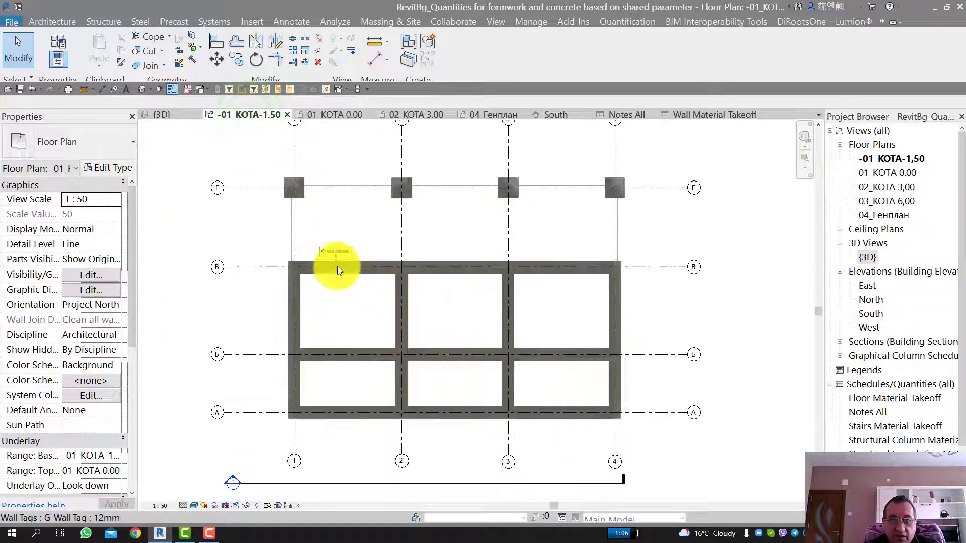
scroll(334, 265, up, 4)
scroll(327, 230, down, 2)
scroll(335, 245, down, 3)
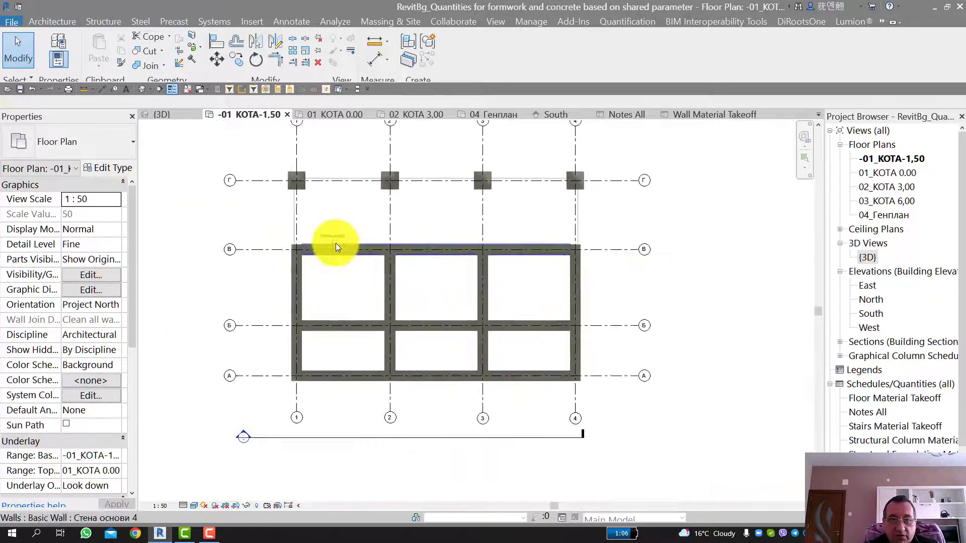
Step: Open the 01_КОТА 0.00 floor plan and examine the K1_25x25 column tags and the slab tag
click(335, 114)
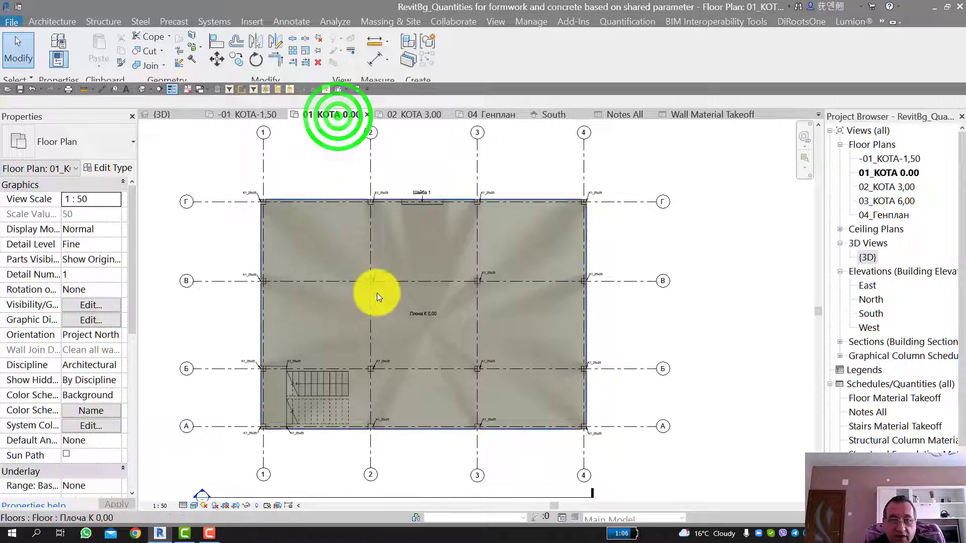
scroll(379, 279, up, 5)
scroll(370, 237, down, 3)
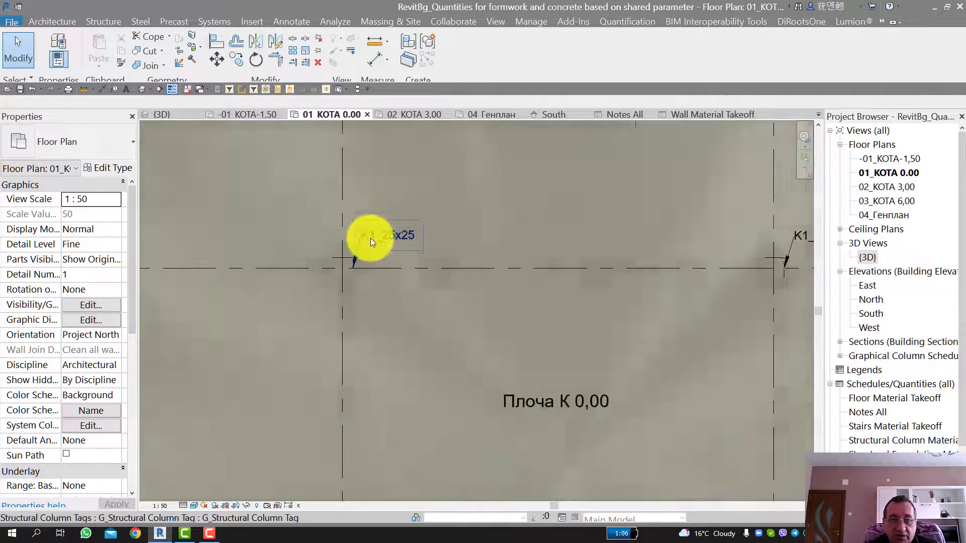
scroll(369, 237, up, 2)
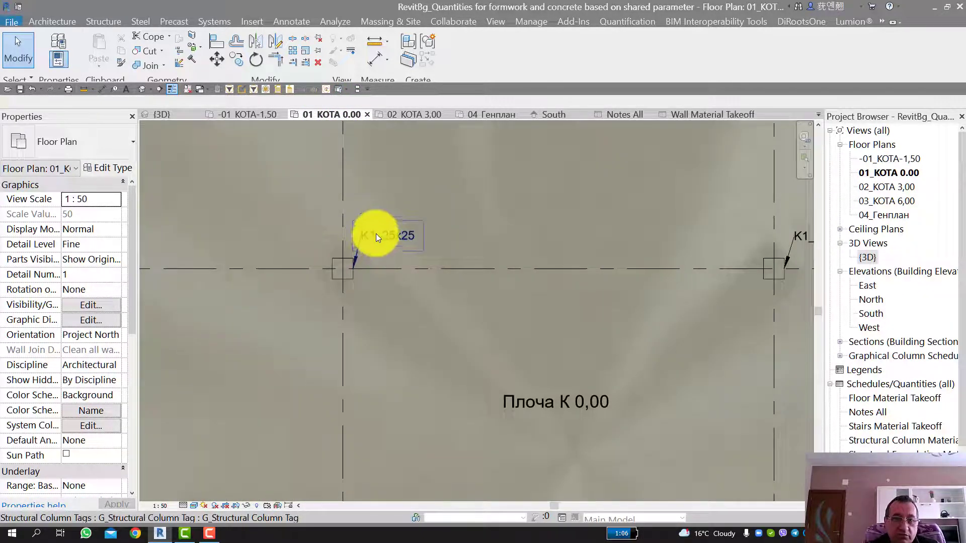
scroll(397, 235, down, 2)
scroll(395, 237, up, 3)
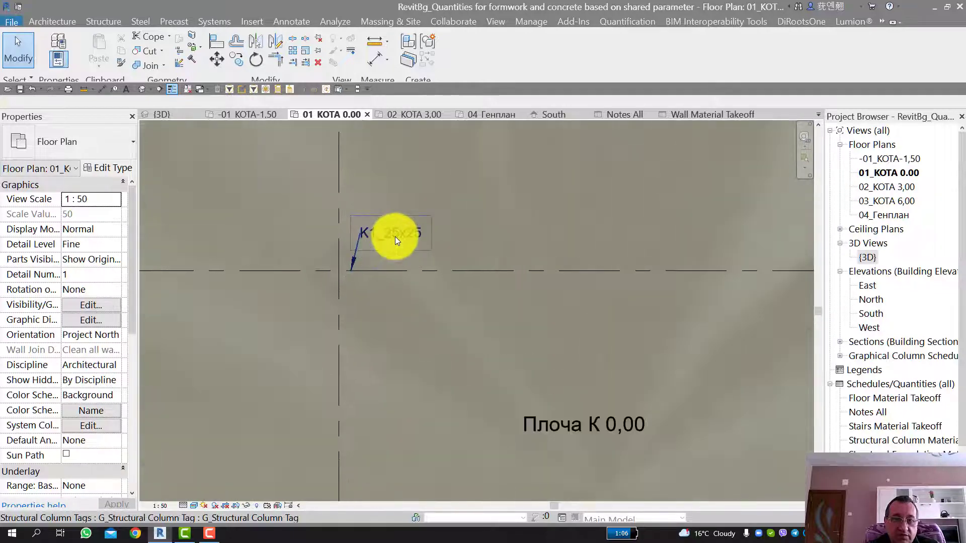
scroll(395, 237, down, 3)
scroll(395, 240, down, 3)
scroll(337, 385, down, 2)
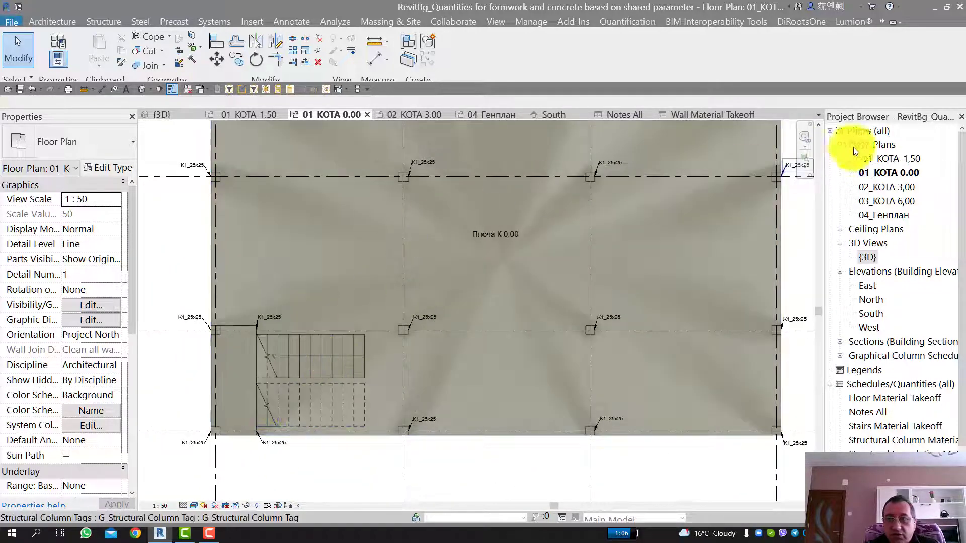
Step: Open the 02_КОТА 3,00 floor plan and examine the stair, landing, slab and elliptical column tags
double_click(891, 189)
scroll(339, 414, up, 5)
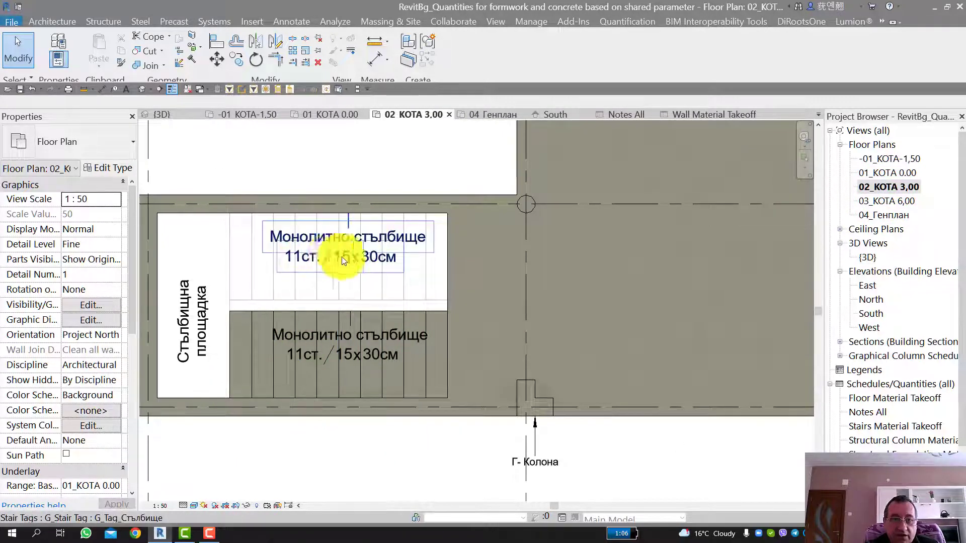
scroll(366, 259, down, 2)
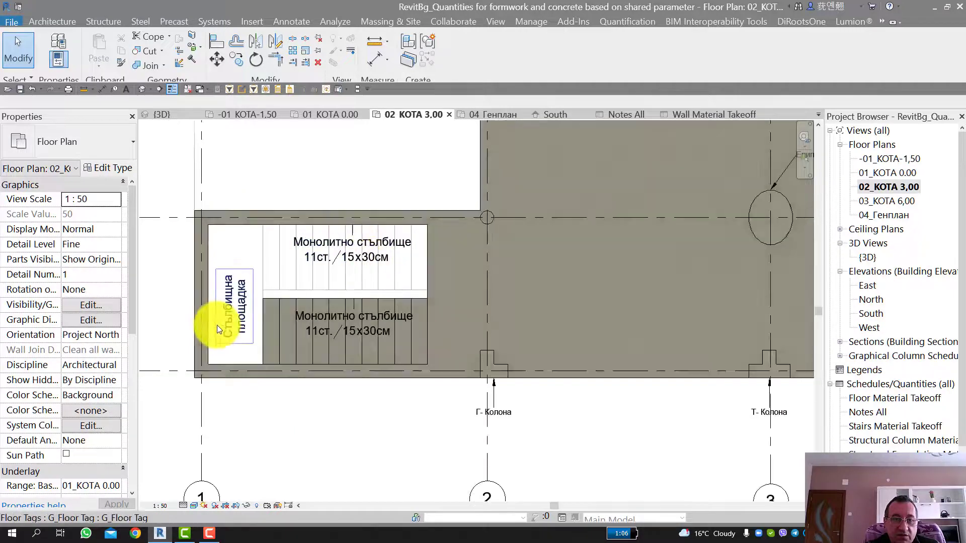
scroll(343, 334, down, 2)
scroll(463, 393, up, 3)
scroll(463, 393, down, 2)
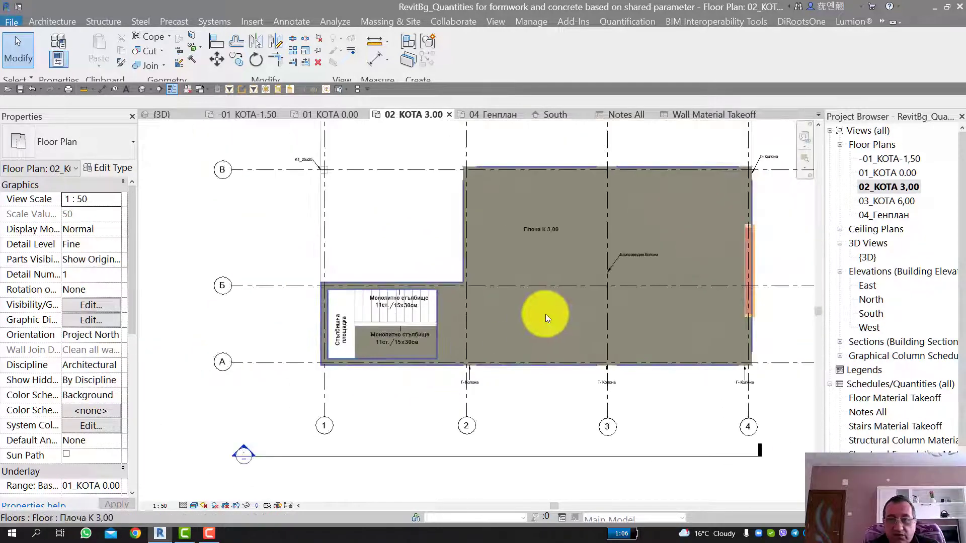
scroll(685, 242, up, 1)
scroll(645, 256, up, 3)
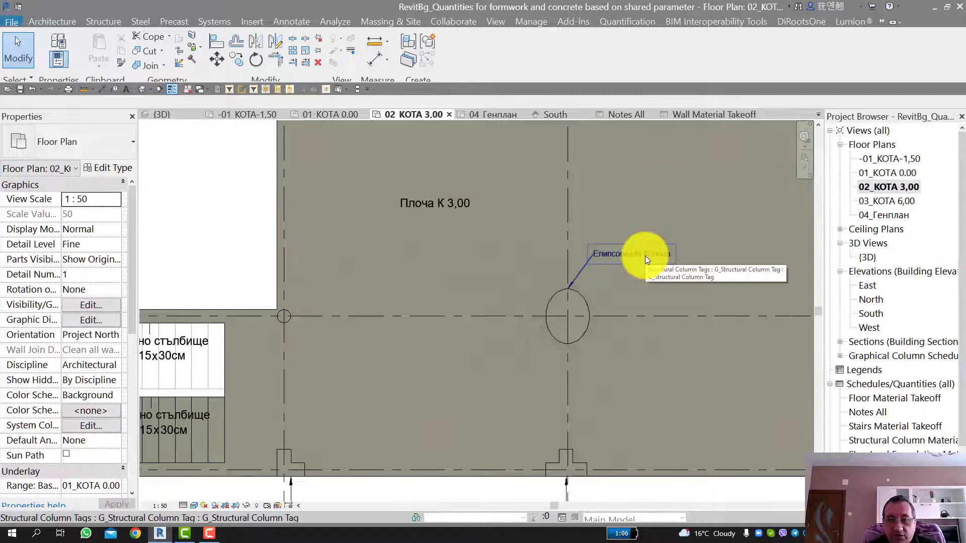
scroll(618, 251, down, 4)
middle_drag(382, 217, 293, 266)
Step: View the 03_КОТА 6,00 floor plan, and examine the stair tags, column tags and north arrow on the 04_Генплан plan
click(880, 202)
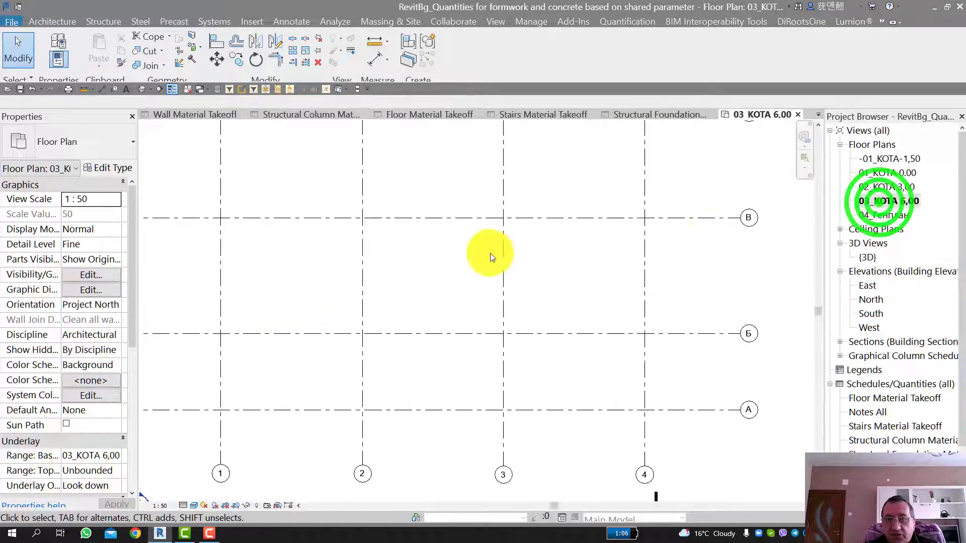
click(886, 220)
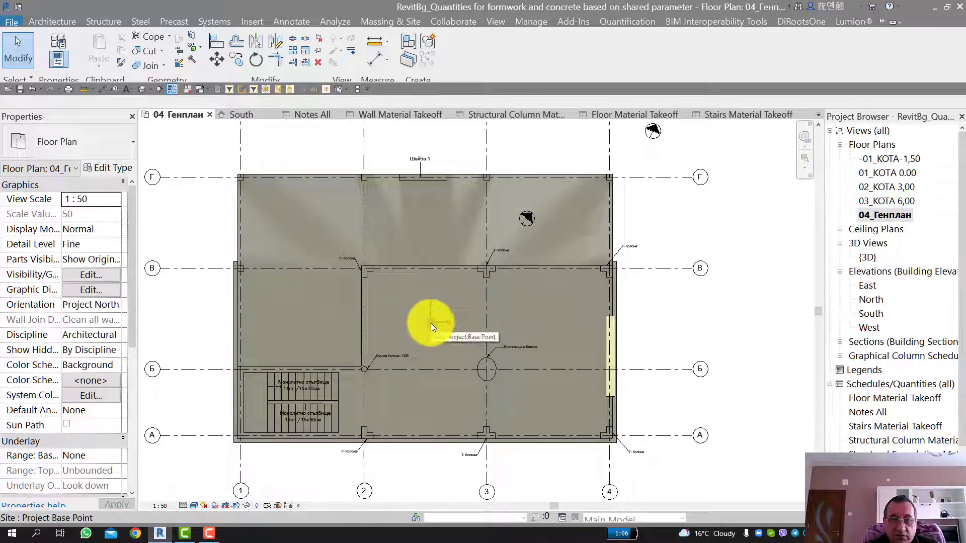
scroll(297, 400, up, 3)
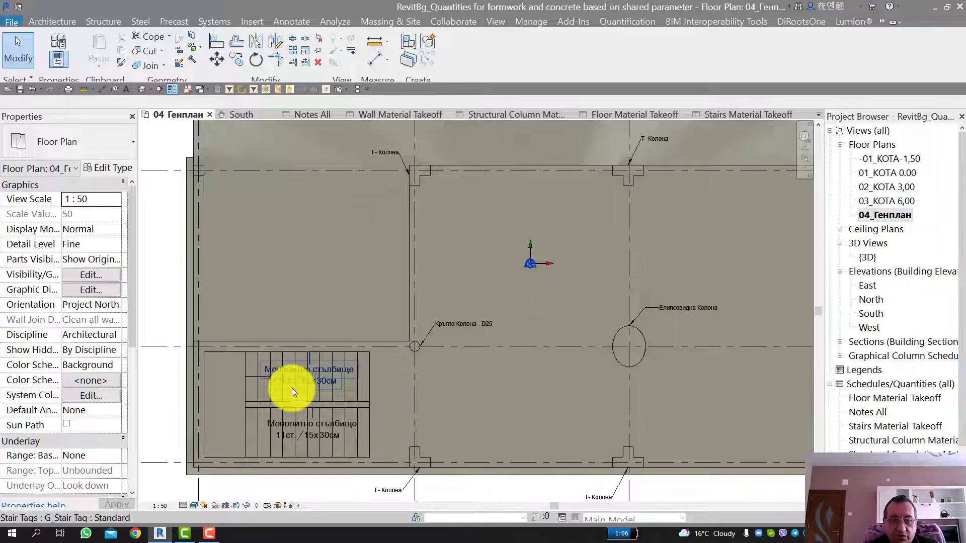
scroll(279, 380, down, 2)
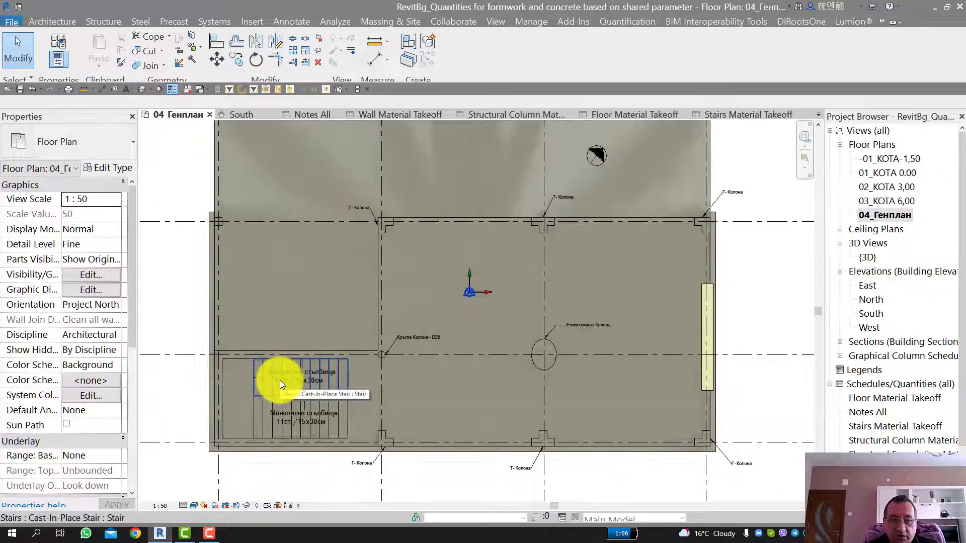
scroll(382, 221, down, 2)
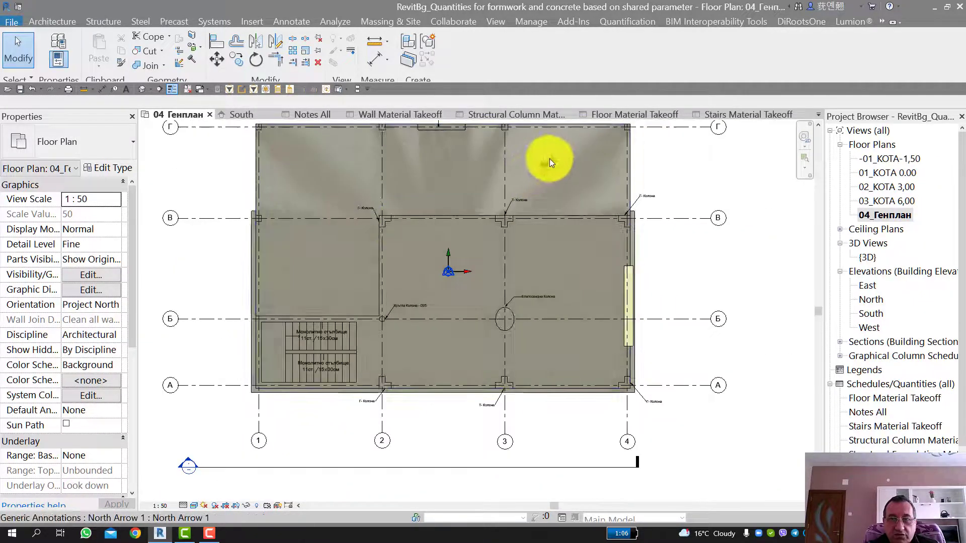
middle_drag(548, 172, 553, 241)
scroll(545, 235, up, 1)
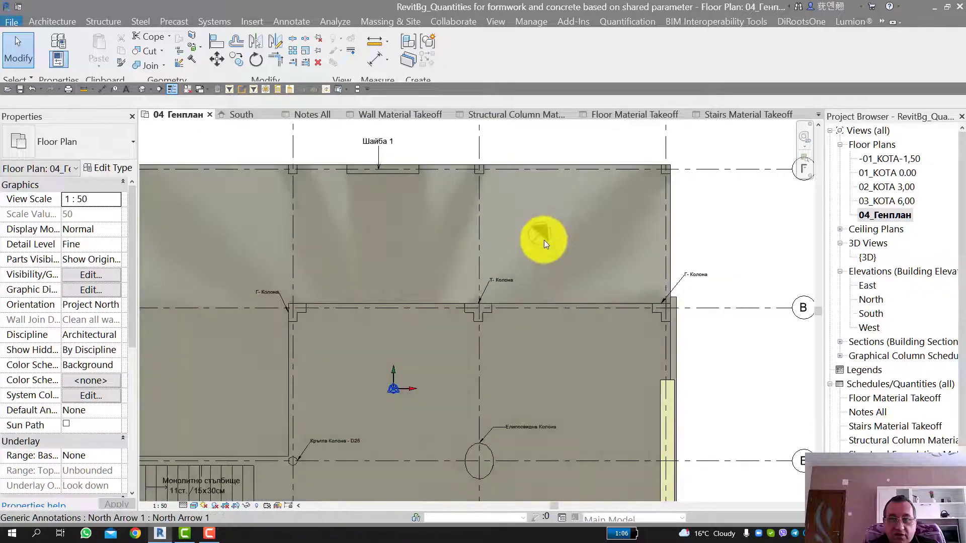
Step: Examine the North Arrow 1 annotation and the overall layout of the 04_Генплан floor plan
scroll(544, 240, down, 1)
click(547, 235)
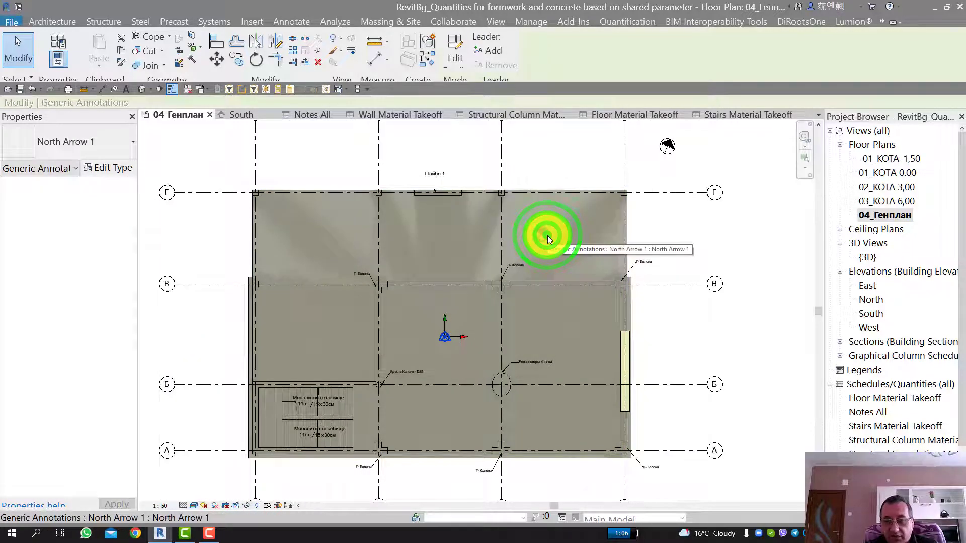
key(Escape)
scroll(548, 236, down, 2)
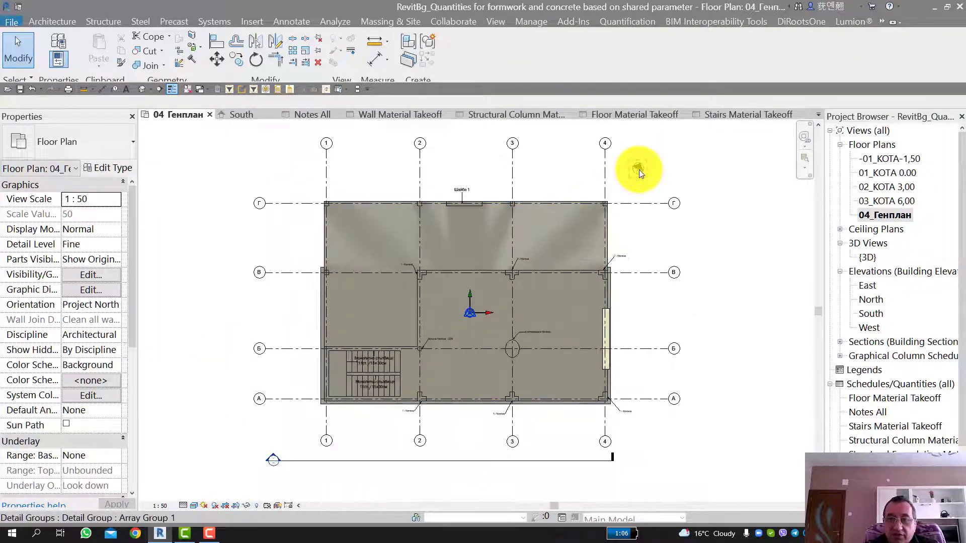
scroll(639, 170, up, 3)
scroll(449, 255, down, 2)
scroll(463, 216, up, 5)
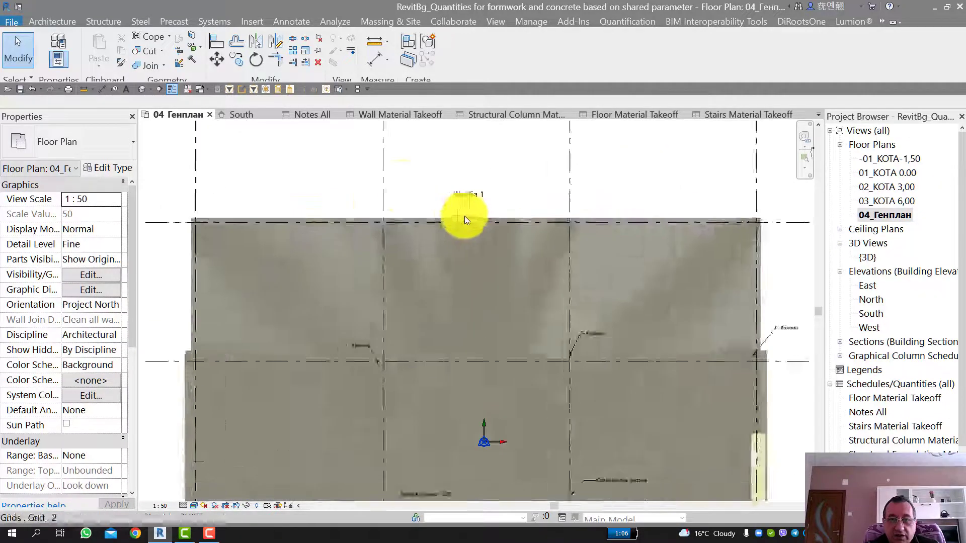
scroll(470, 217, down, 5)
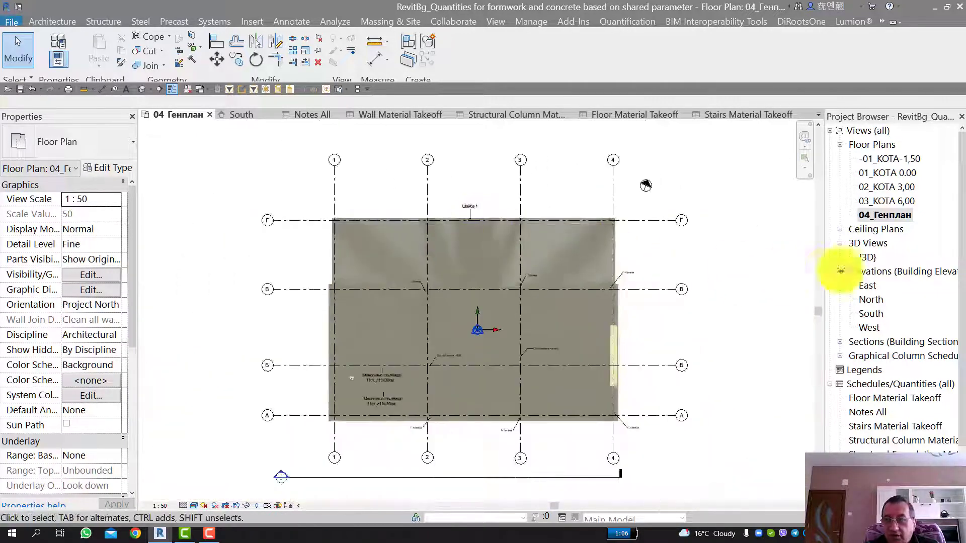
Step: Open the South elevation and select the Минерална мазилка note to inspect its properties
double_click(868, 313)
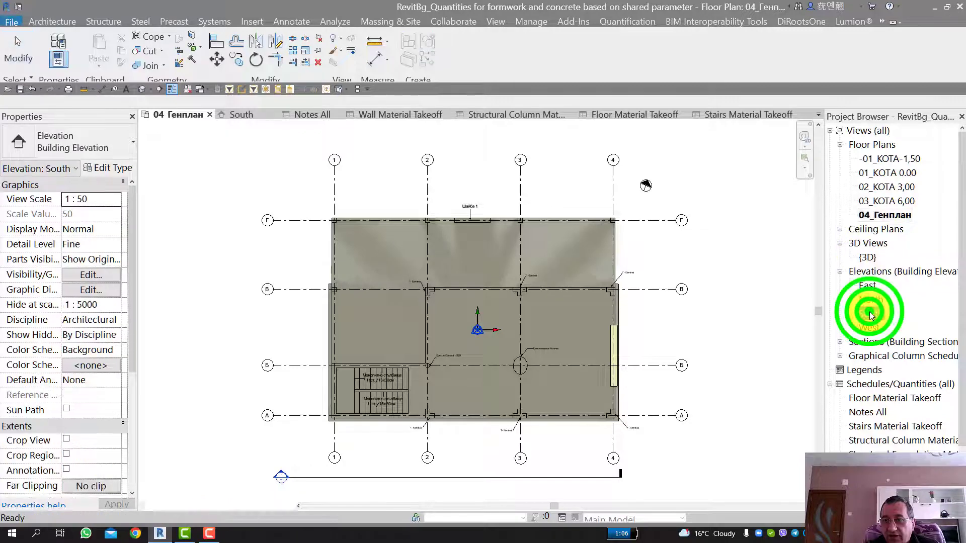
scroll(681, 295, up, 6)
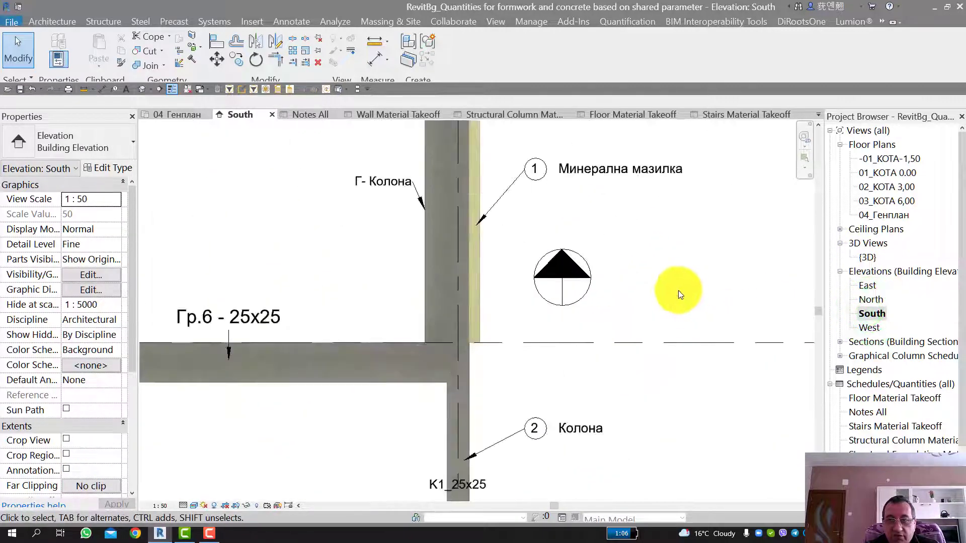
click(590, 177)
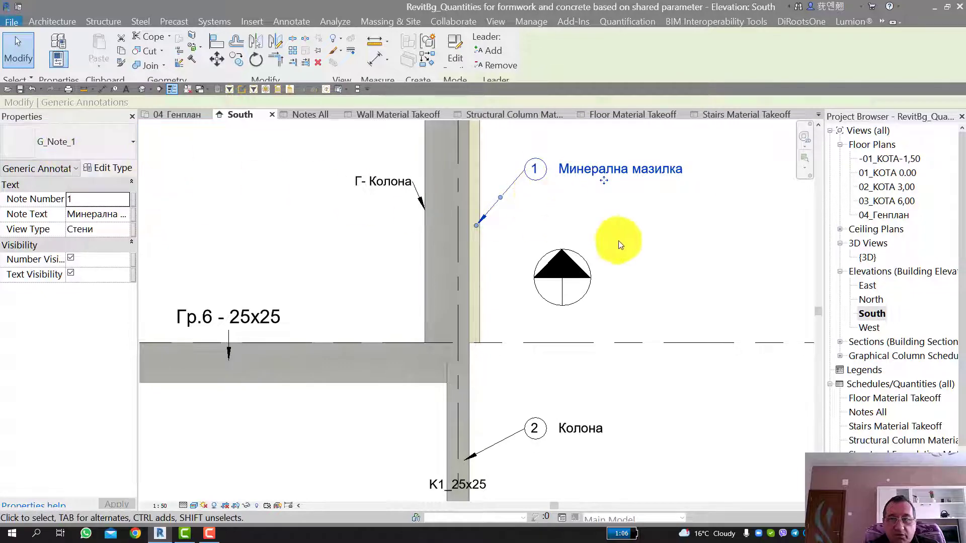
Step: Open the Notes All schedule and review how the annotation notes are listed
scroll(866, 332, down, 1)
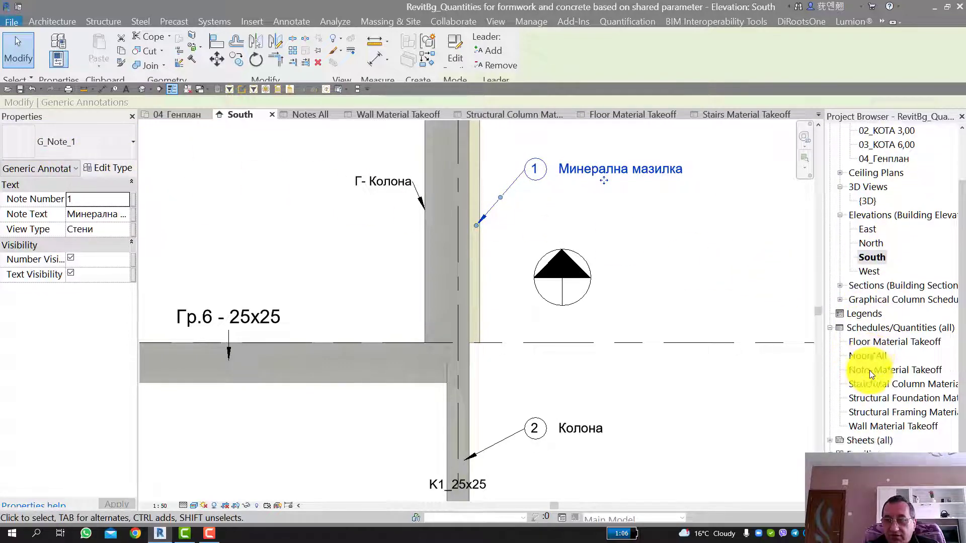
click(870, 371)
double_click(872, 358)
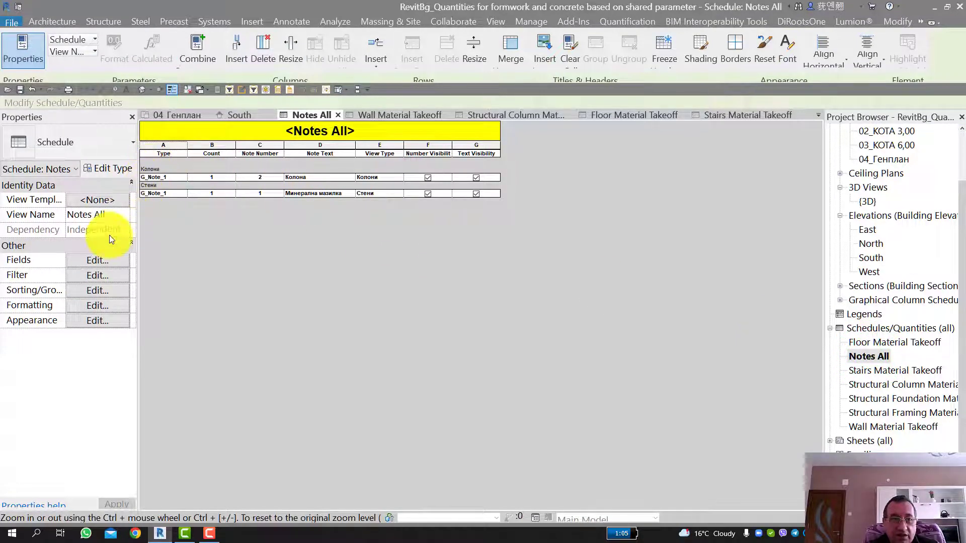
scroll(880, 241, up, 3)
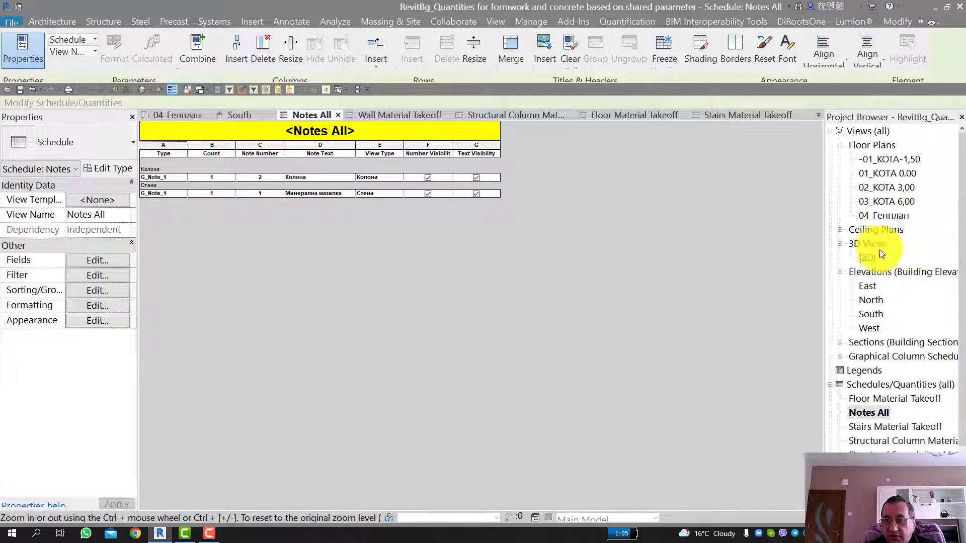
Step: Return to the South elevation and inspect the number, text and view type properties of the Минерална мазилка note
double_click(870, 313)
click(609, 209)
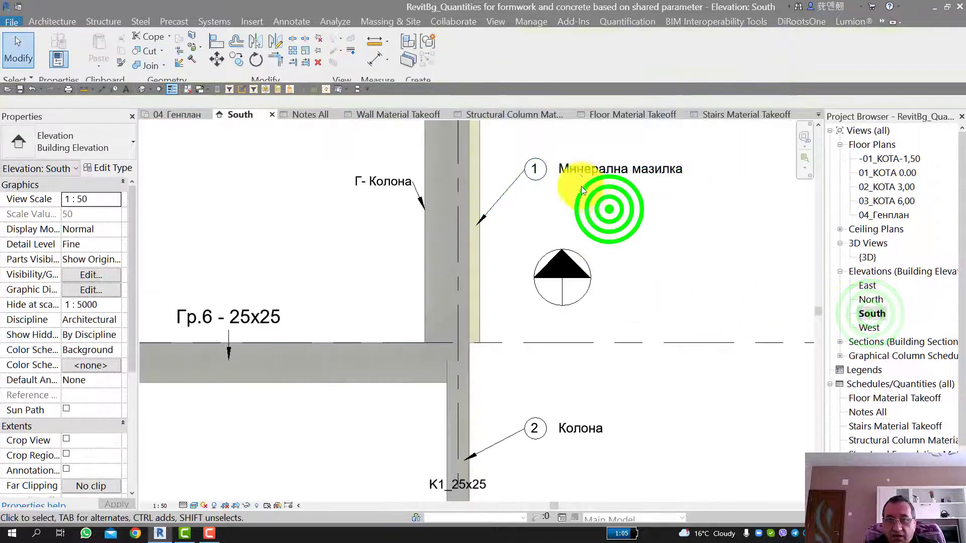
click(579, 172)
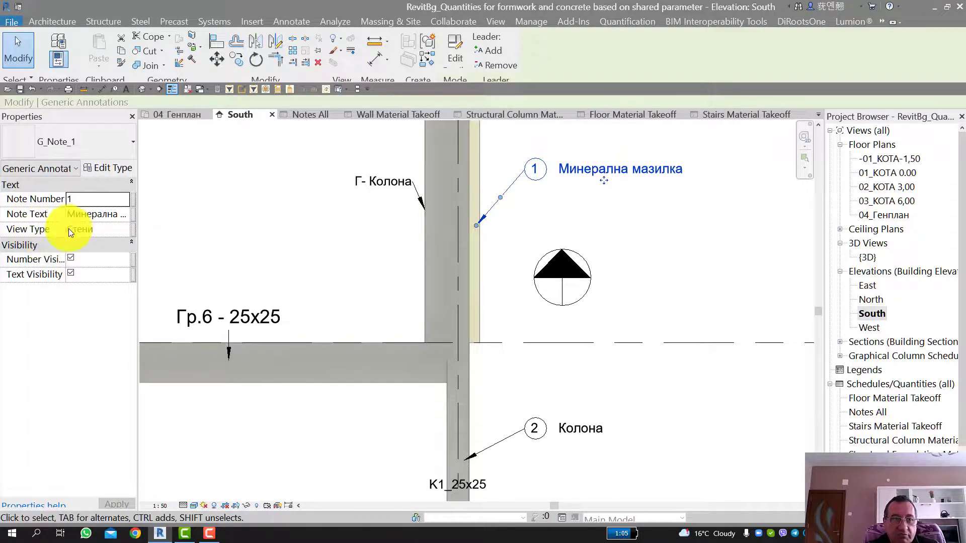
scroll(446, 242, down, 1)
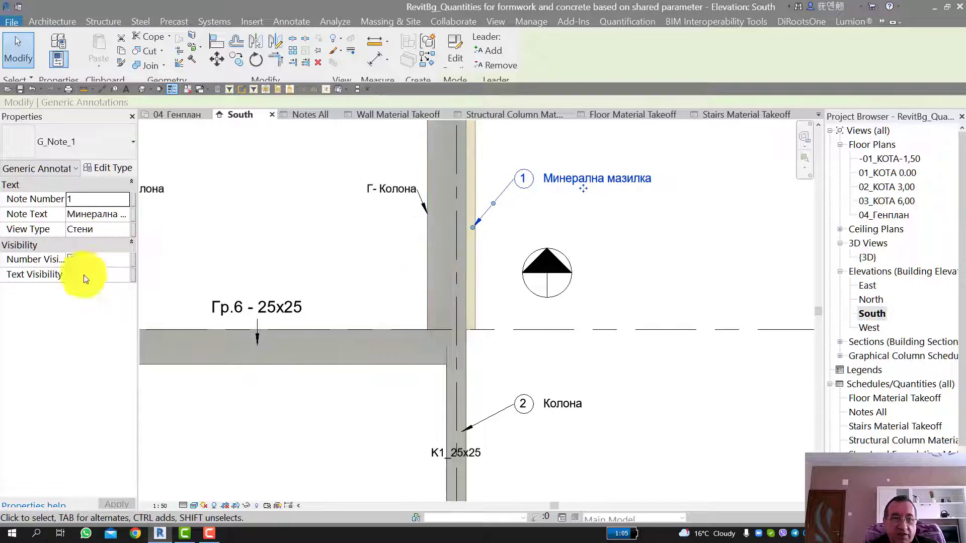
Step: Turn the Минерална мазилка note's number visibility off and on again, and do the same with its text visibility
click(71, 259)
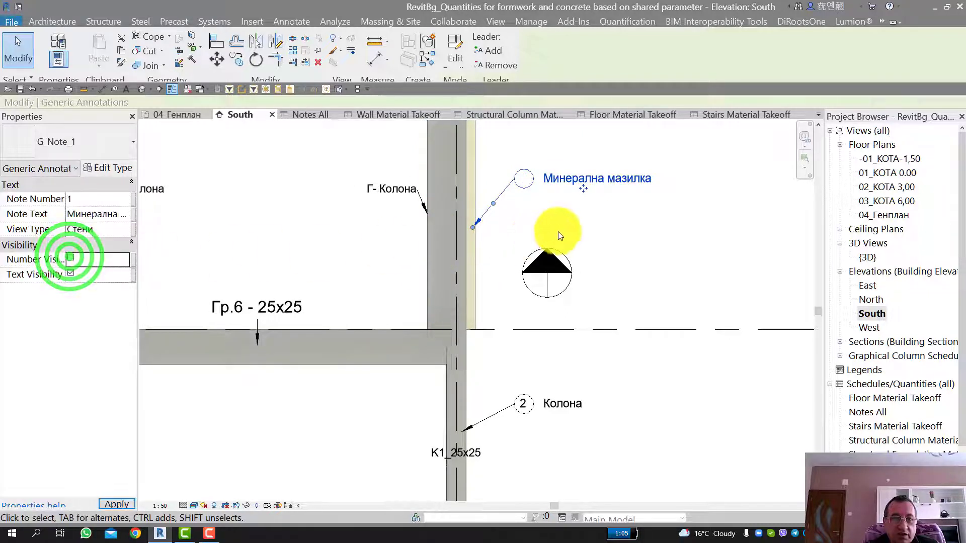
click(70, 259)
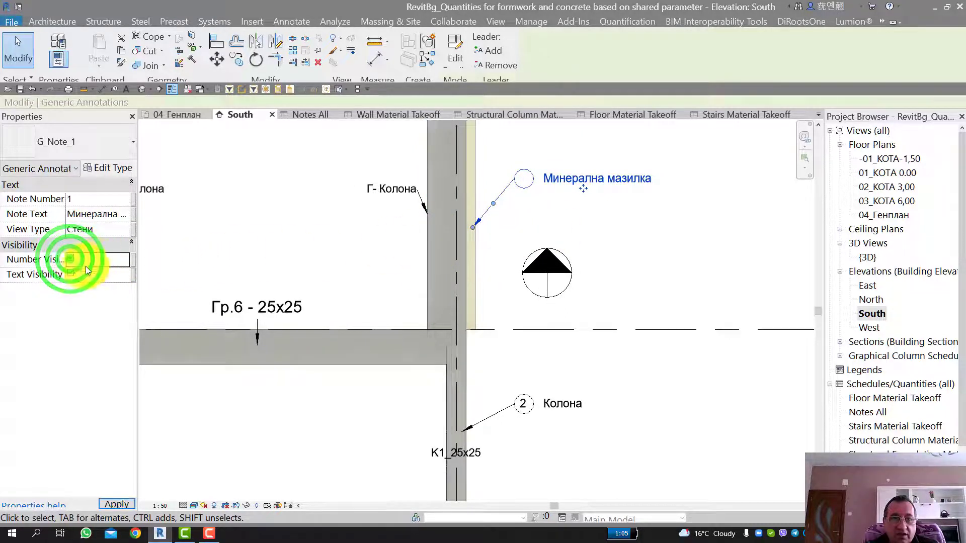
click(71, 272)
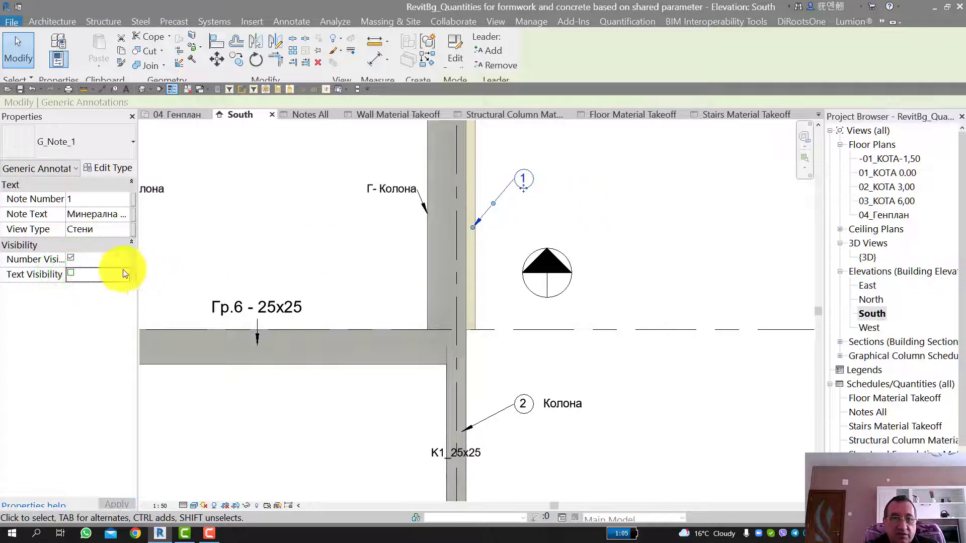
click(72, 273)
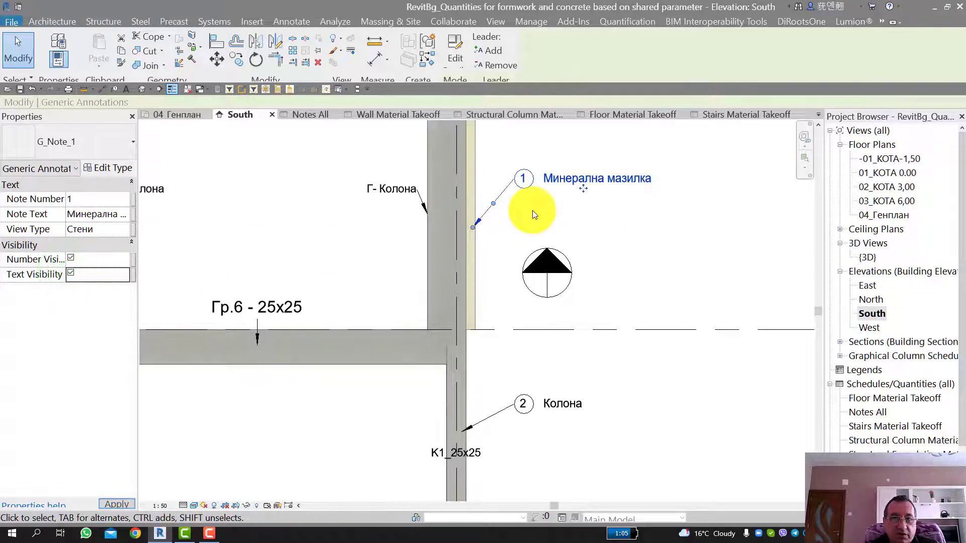
Step: Examine the numbered notes, the K1_25x25 column tags and the beam tags in the South elevation
middle_drag(508, 203, 553, 221)
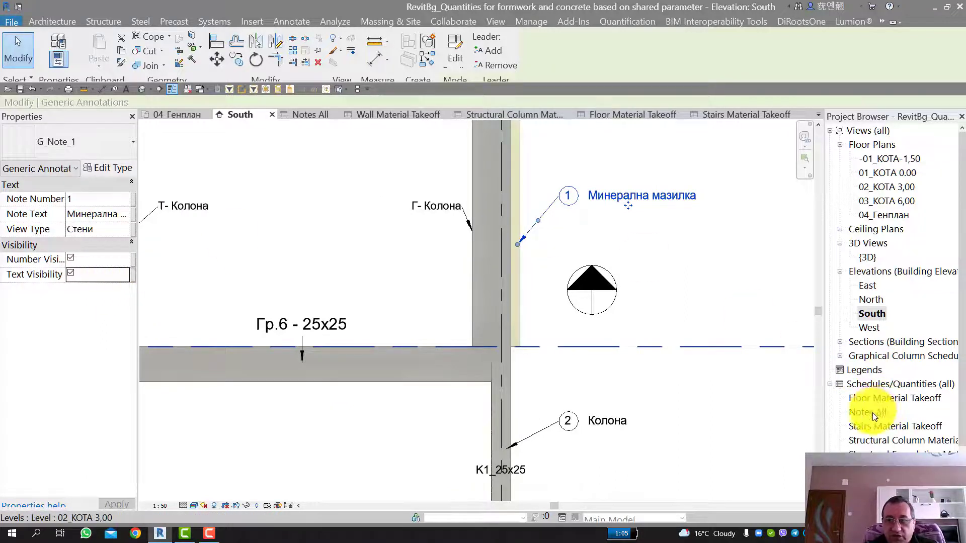
scroll(585, 194, down, 1)
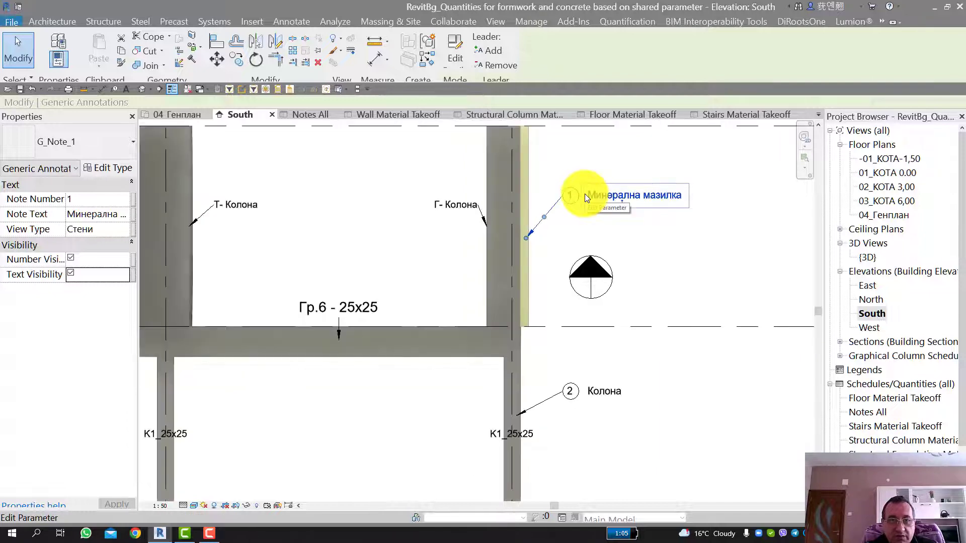
middle_drag(606, 369, 616, 283)
scroll(584, 306, up, 2)
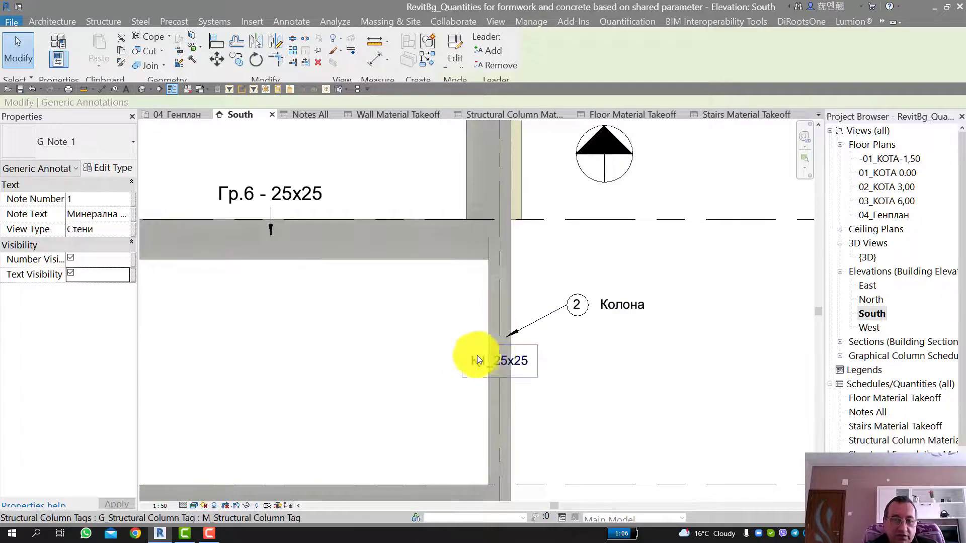
scroll(477, 282, down, 2)
scroll(395, 254, down, 2)
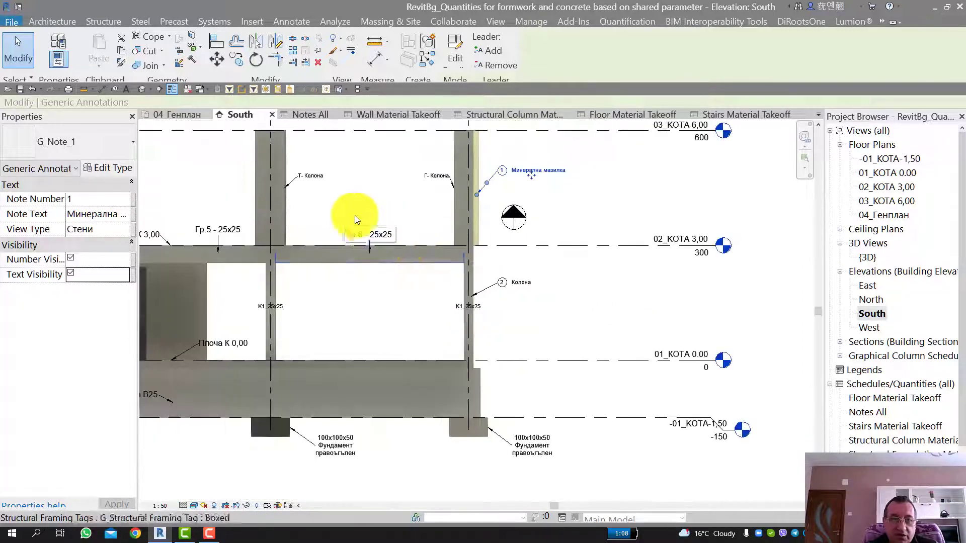
middle_drag(371, 218, 502, 221)
scroll(376, 308, down, 2)
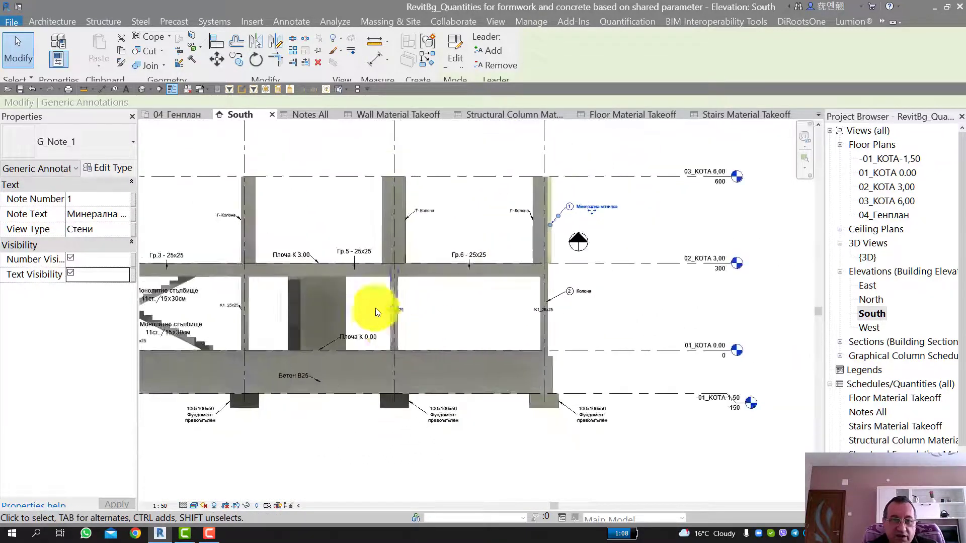
Step: Examine the Бетон B25 material tag on the foundation wall in the South elevation
scroll(302, 385, up, 5)
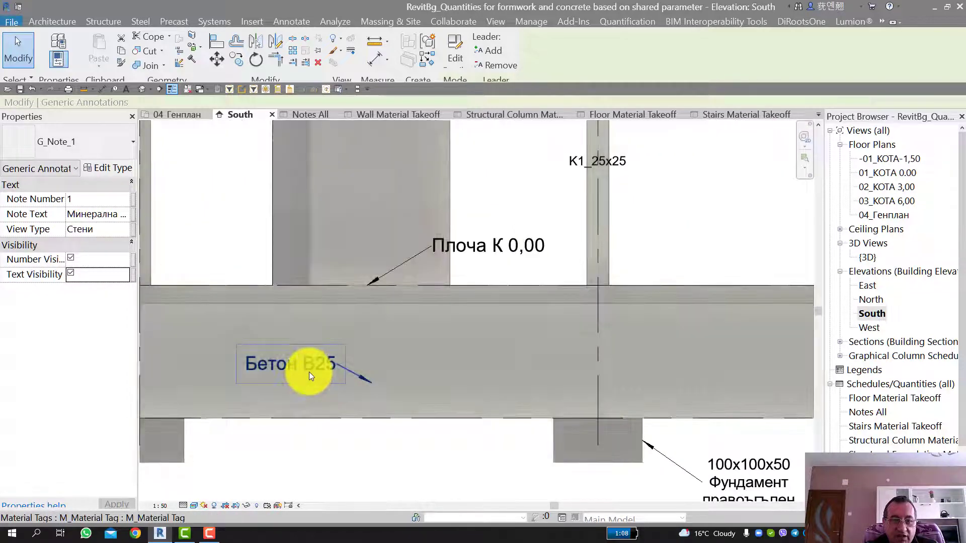
scroll(295, 362, down, 2)
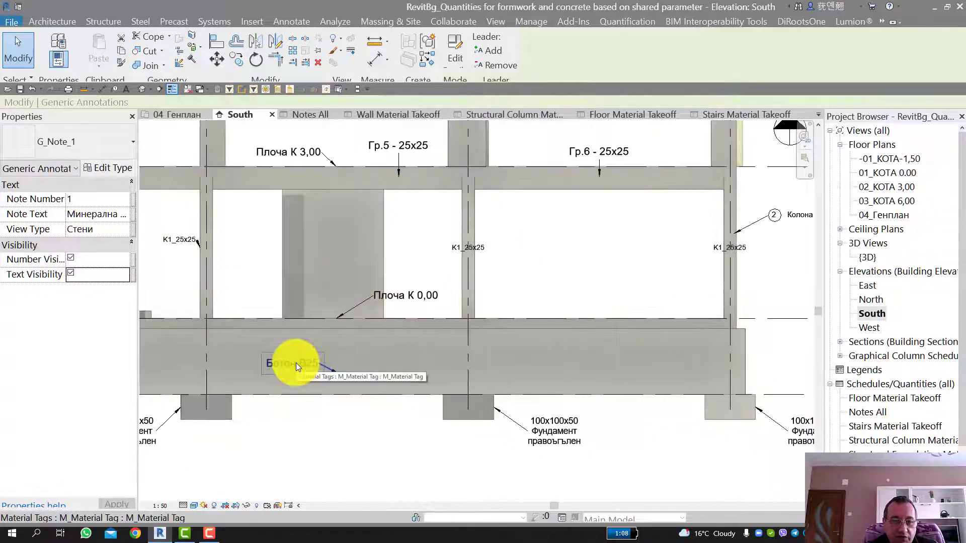
scroll(296, 363, down, 2)
Step: Examine the 100x100x50 foundation tag at grid 3 and select its footing to inspect the properties
scroll(403, 397, up, 2)
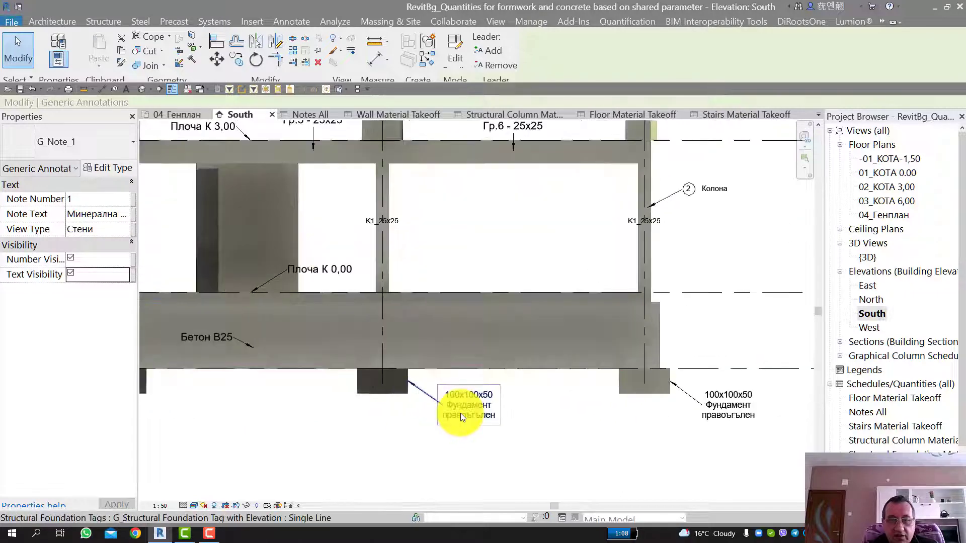
scroll(460, 412, up, 2)
scroll(458, 397, down, 1)
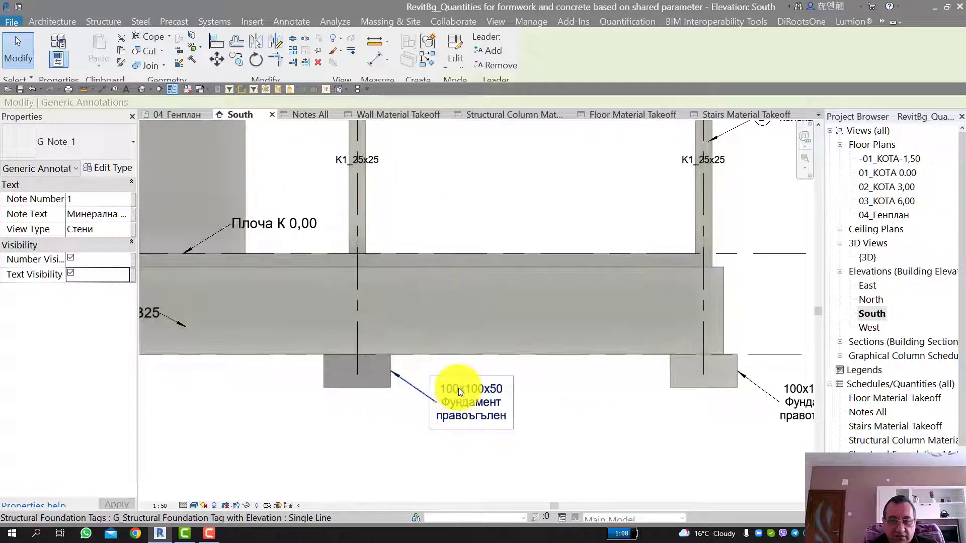
scroll(457, 388, up, 1)
scroll(471, 409, down, 2)
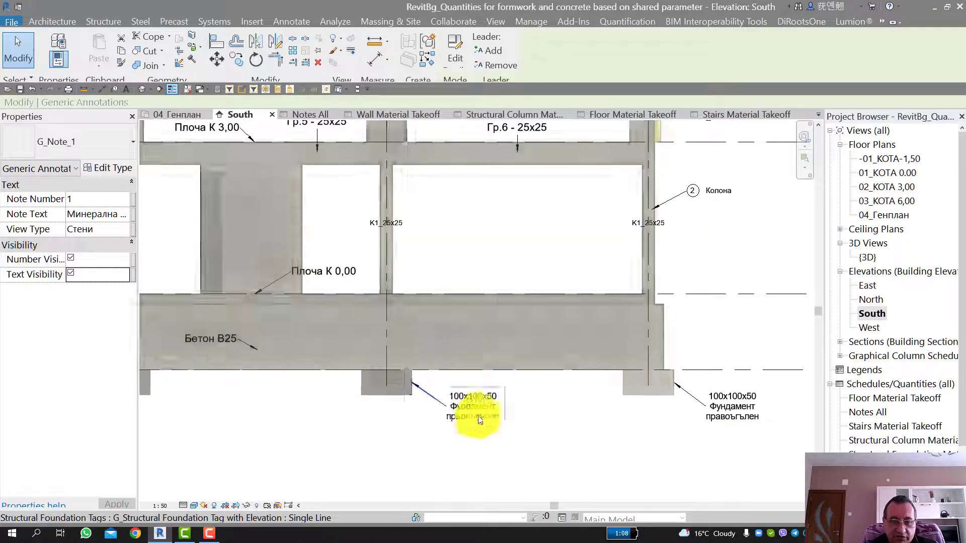
scroll(479, 420, up, 2)
click(338, 378)
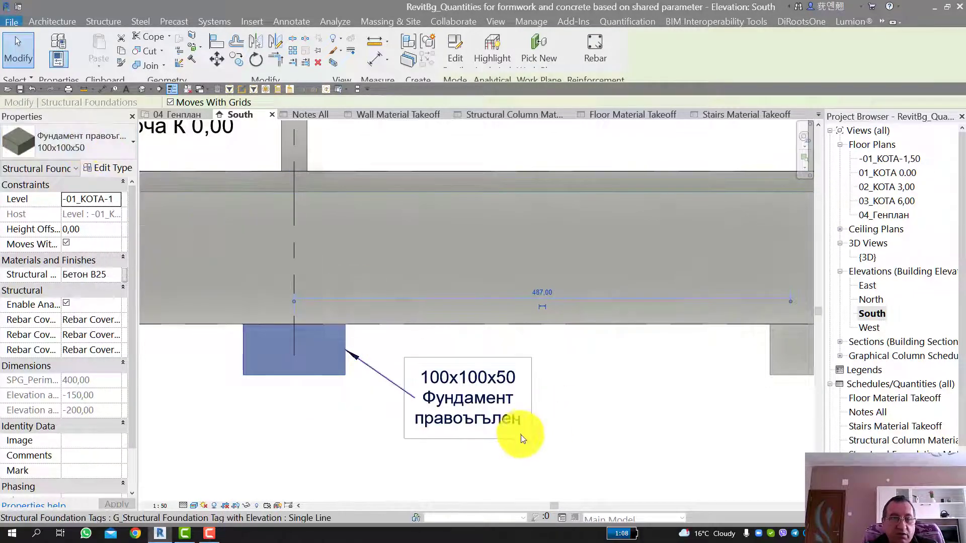
Step: View the whole South elevation, and open the {3D} view to look over the structural model
scroll(413, 392, down, 5)
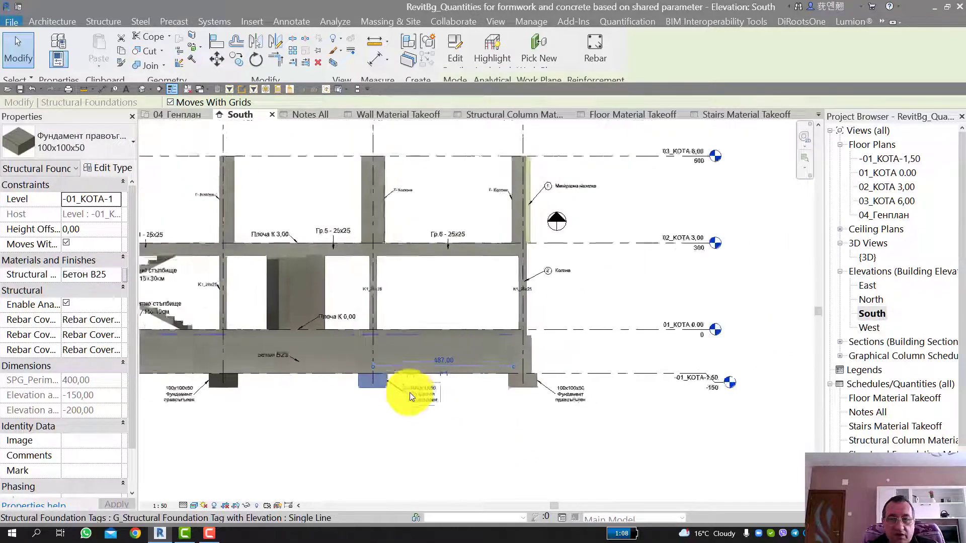
middle_drag(448, 379, 643, 308)
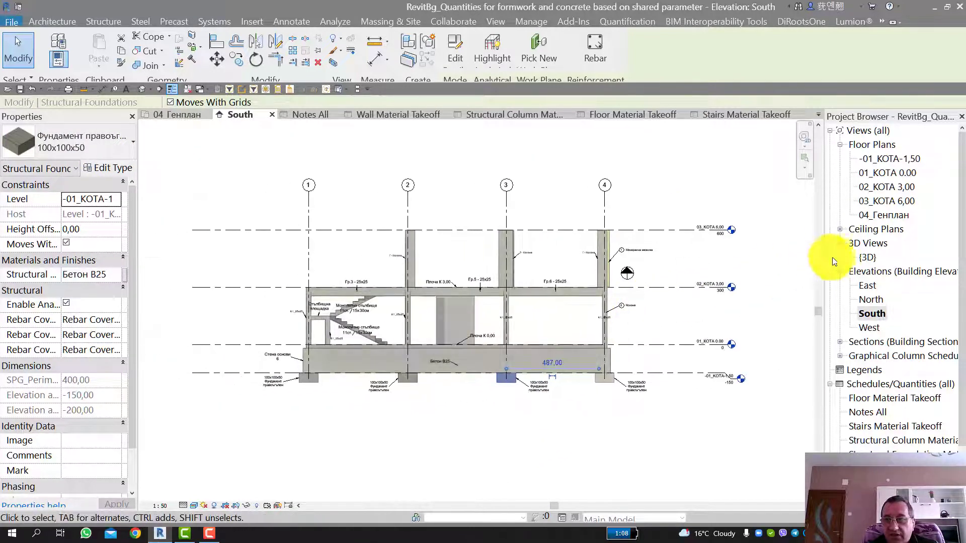
double_click(867, 257)
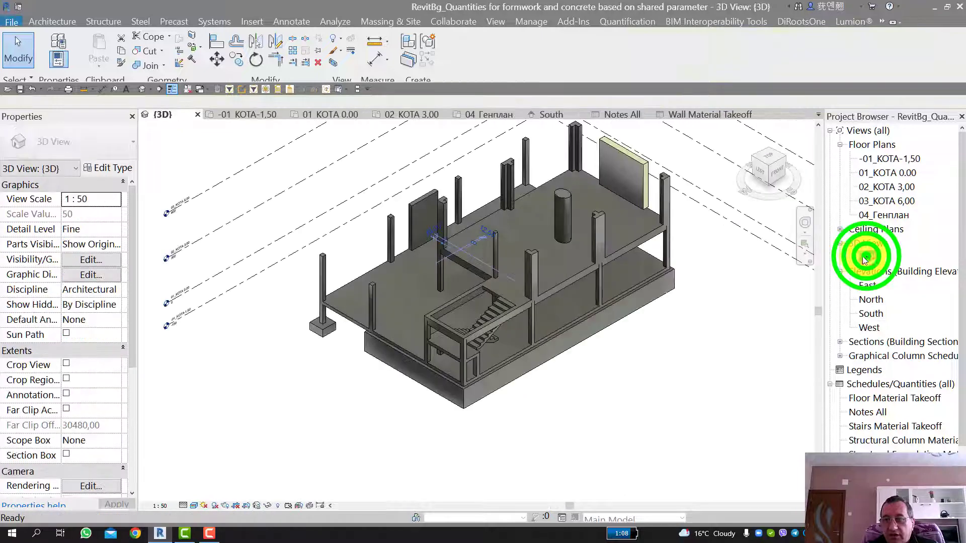
scroll(569, 336, down, 1)
middle_drag(608, 336, 564, 371)
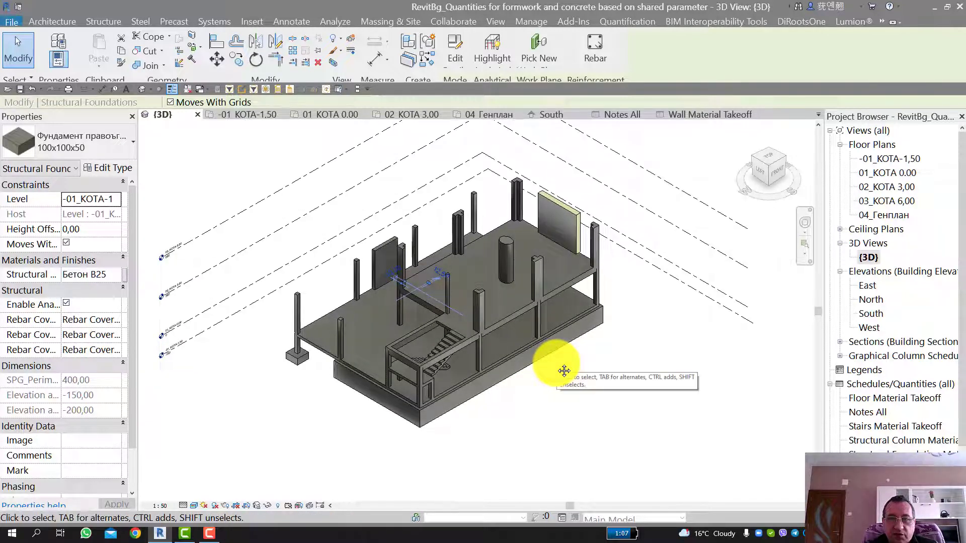